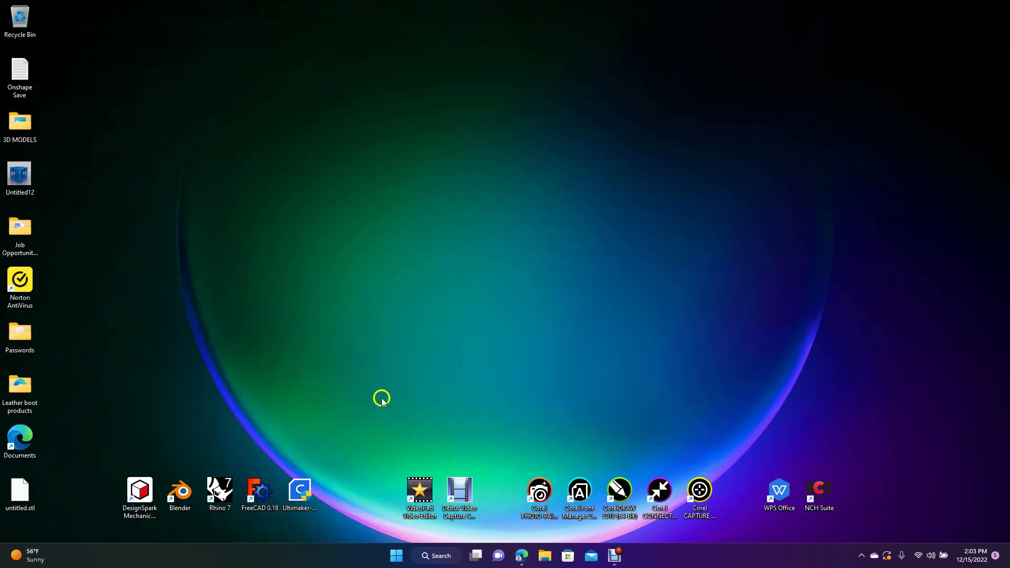
Open Blender, dismiss the splash screen and delete the default cube.
double_click(180, 494)
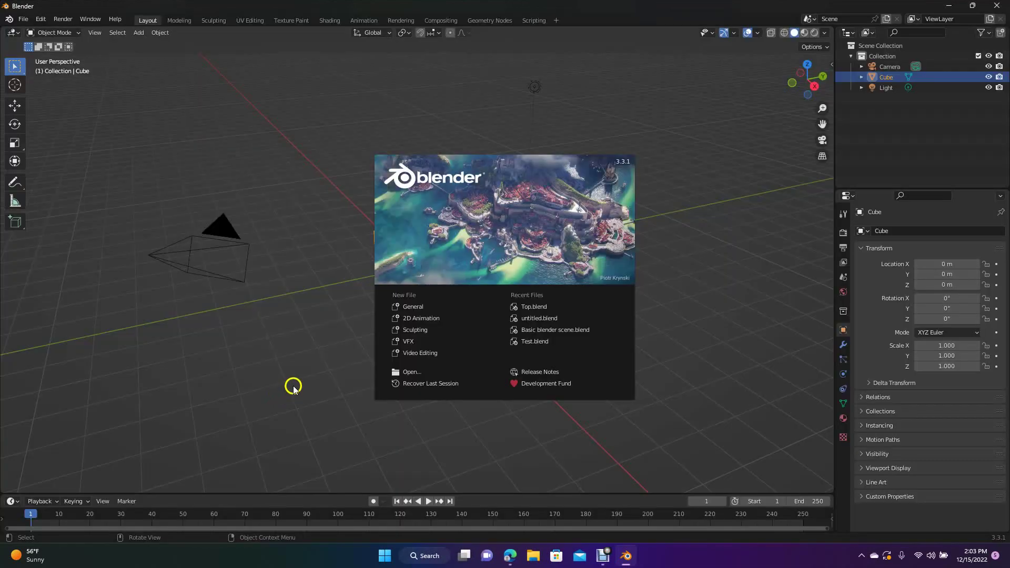
click(295, 385)
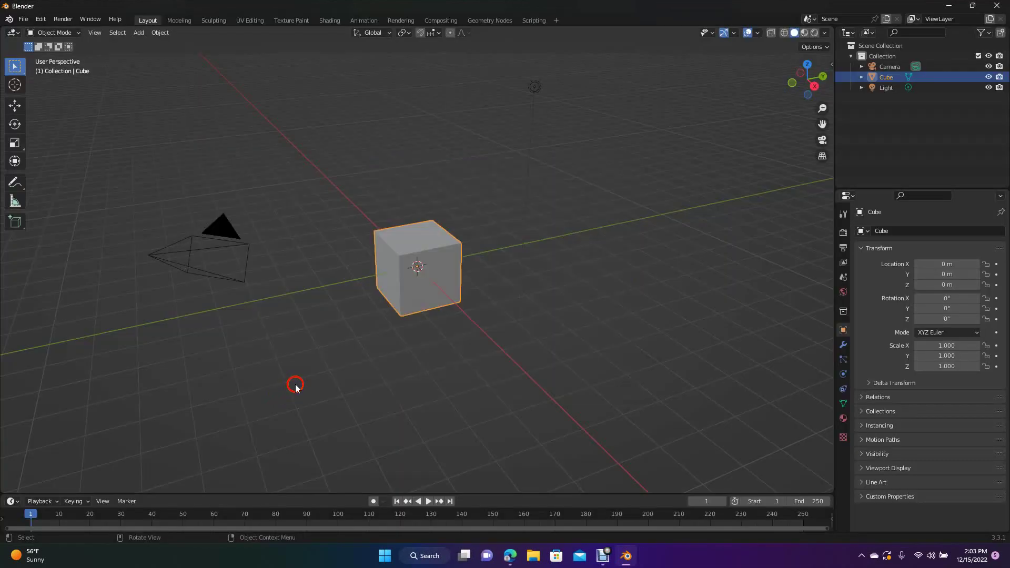
key(Delete)
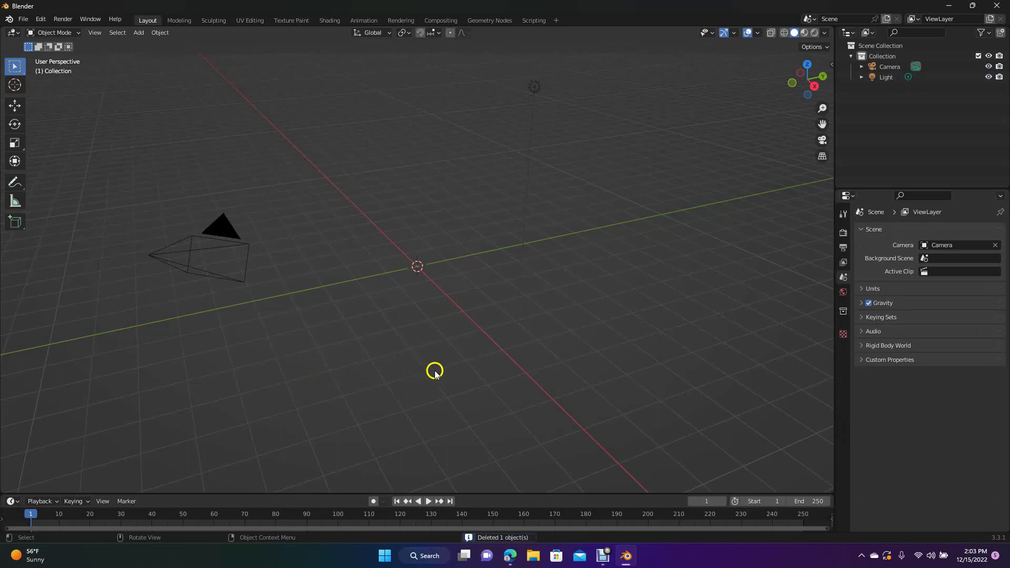
Add a cylinder mesh at the origin and scale it uniformly to about 2.855.
click(139, 33)
mouse_move(146, 47)
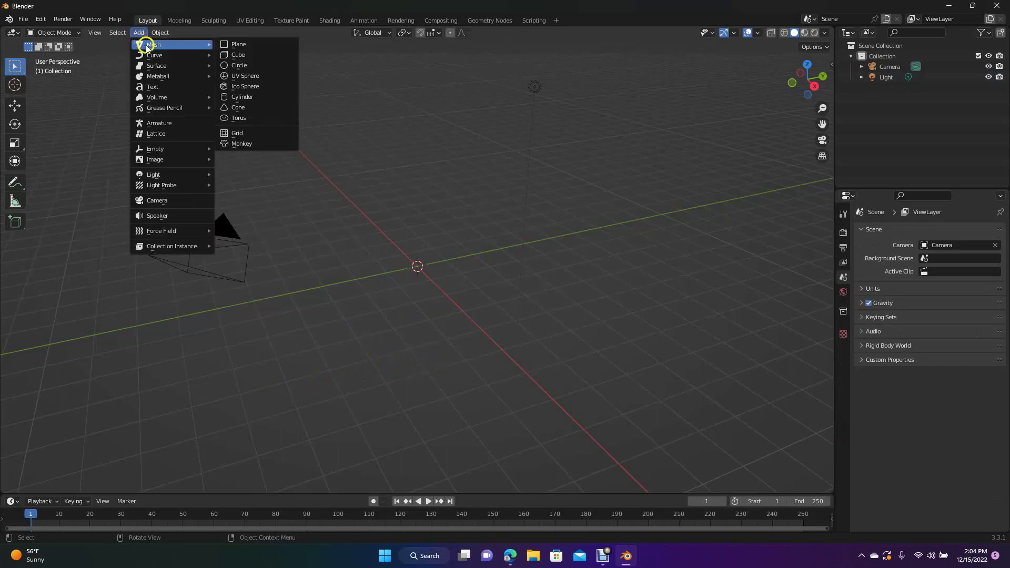
click(250, 97)
key(s)
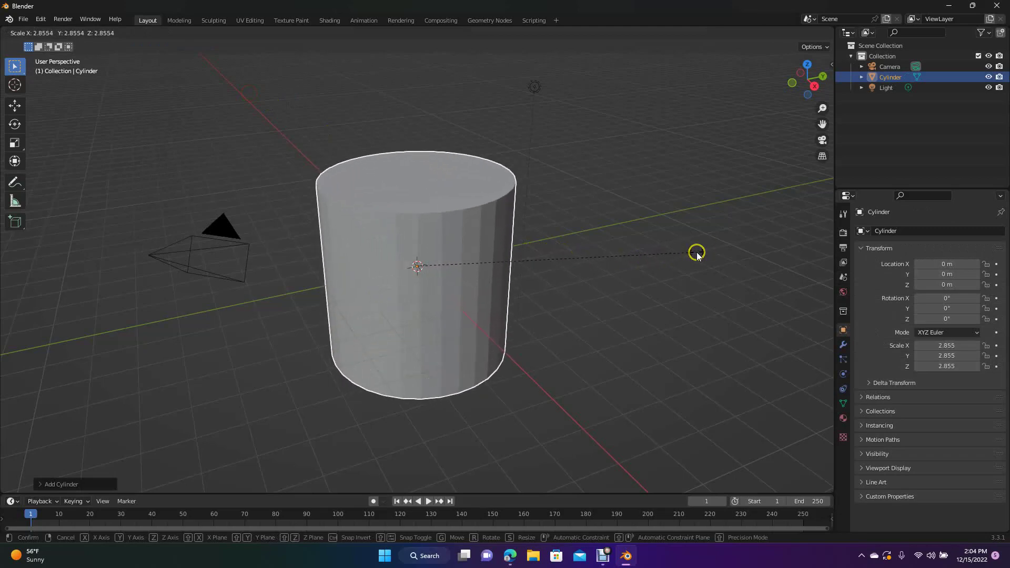
click(698, 256)
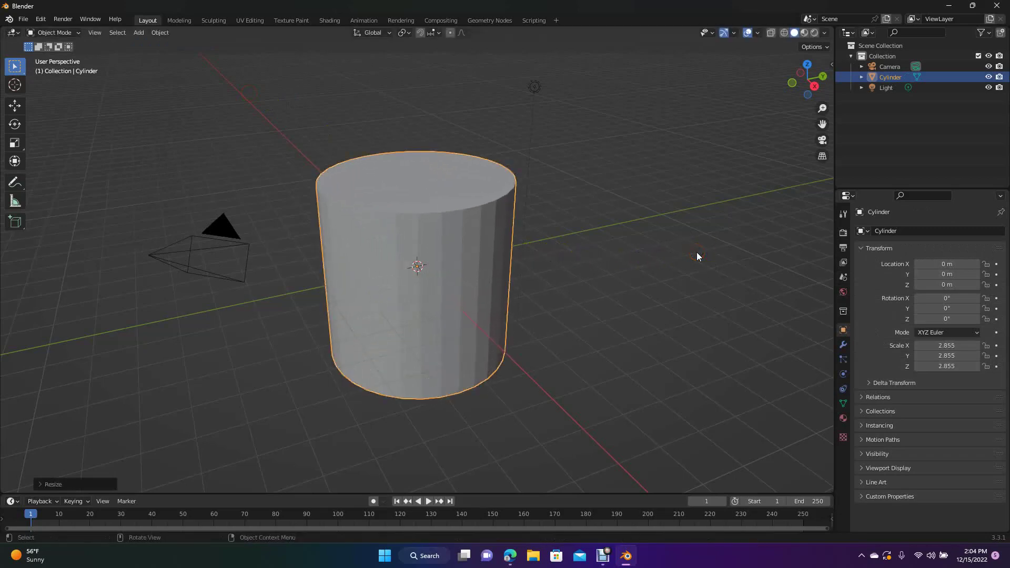
Flatten the cylinder along Z into a thin disc with a Z scale of about 0.333.
key(s)
key(z)
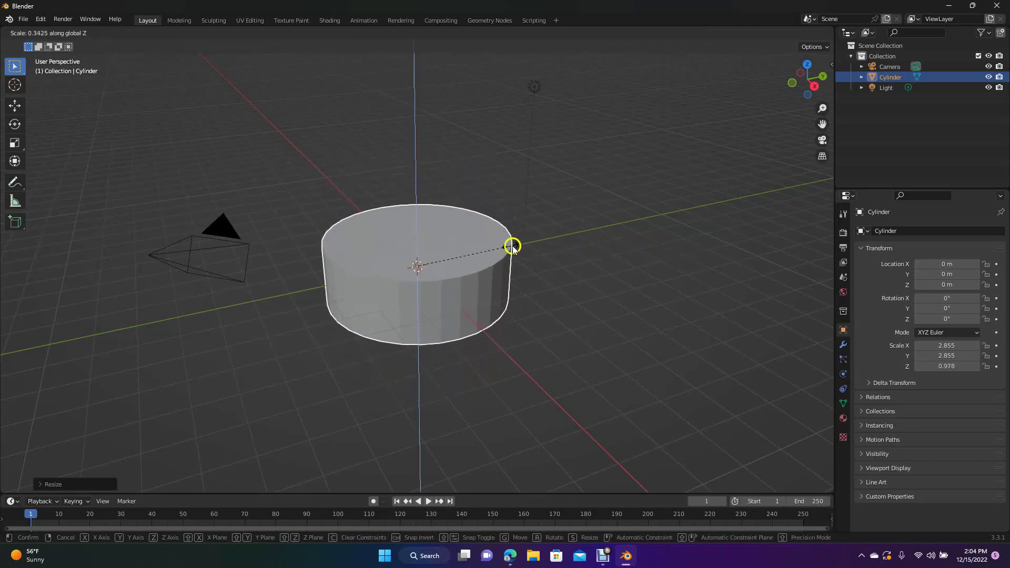
click(450, 266)
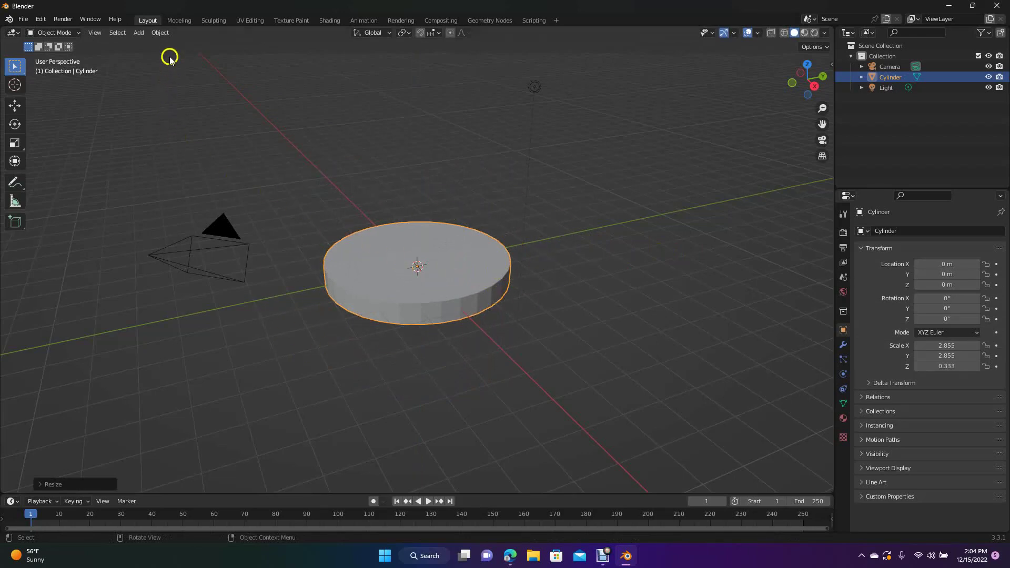
In the Modeling workspace, use face selection to inset the disc's top face by about 0.6 m.
click(179, 21)
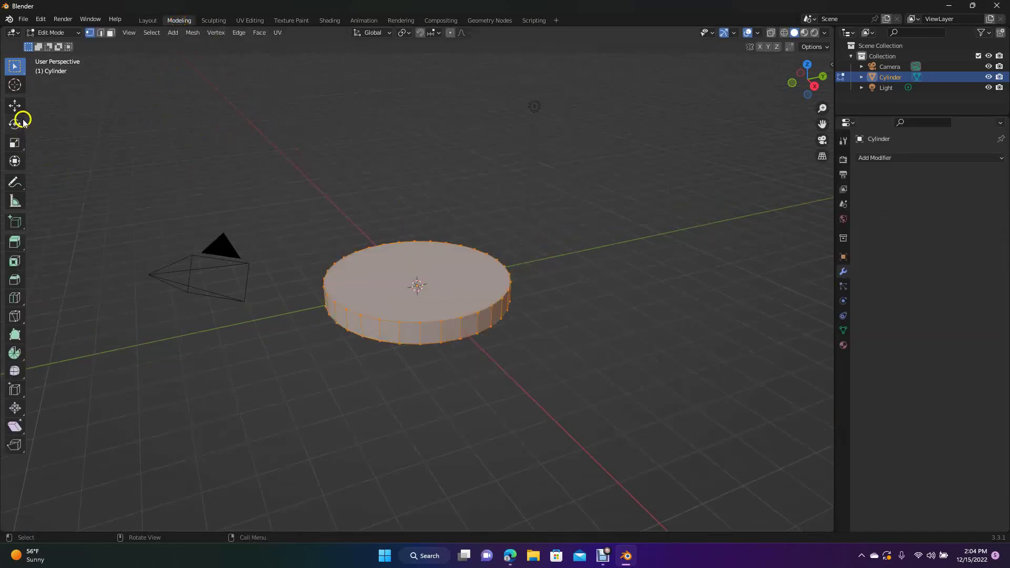
click(112, 33)
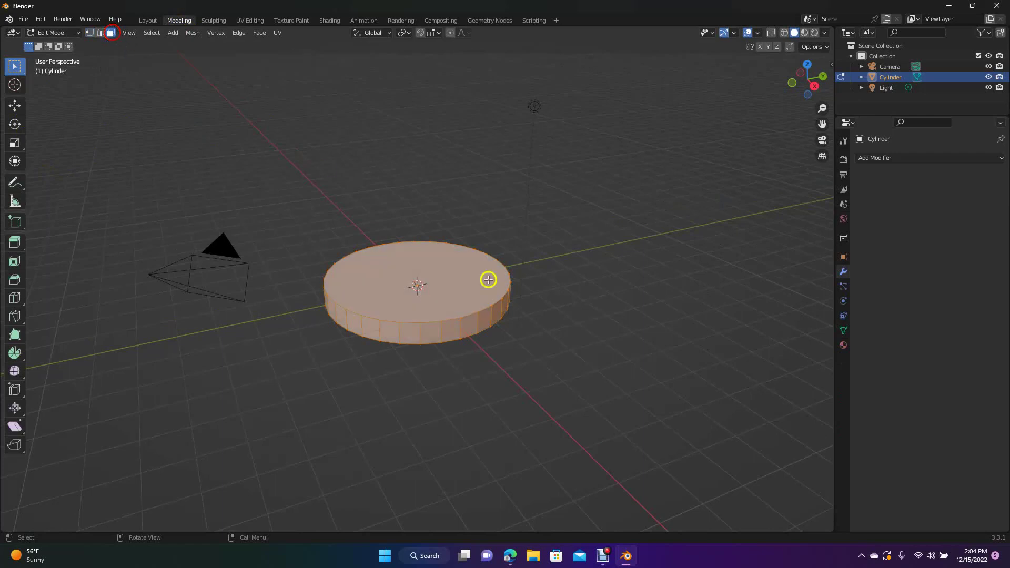
click(461, 279)
key(i)
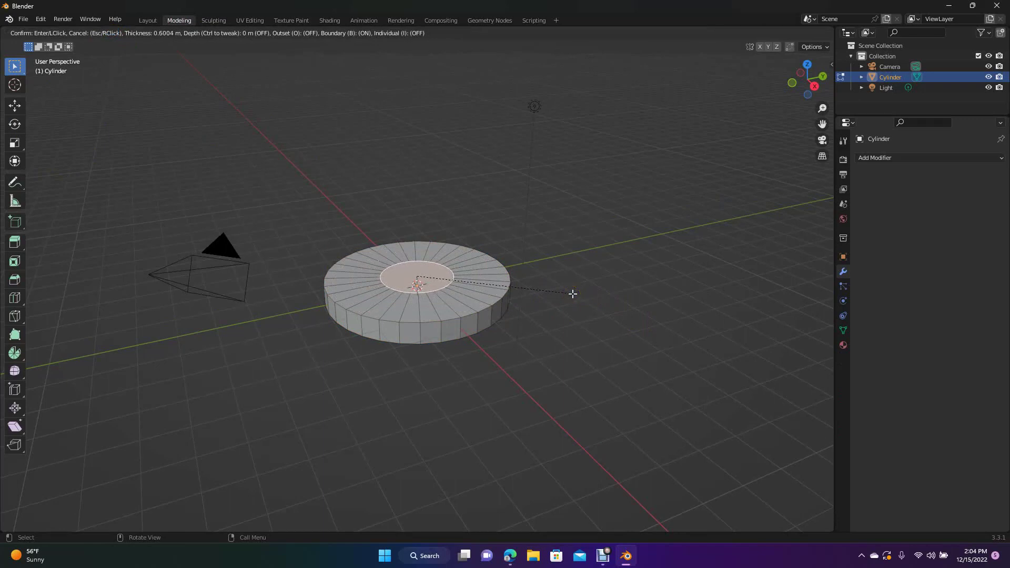
click(573, 294)
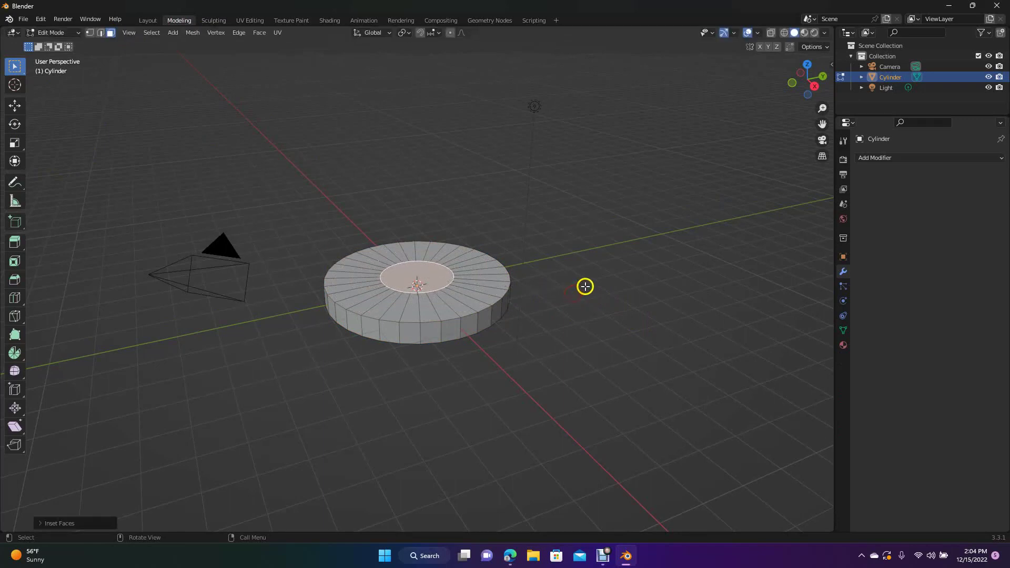
Extrude the inset top face upward about 3.6 m to form a central column.
key(e)
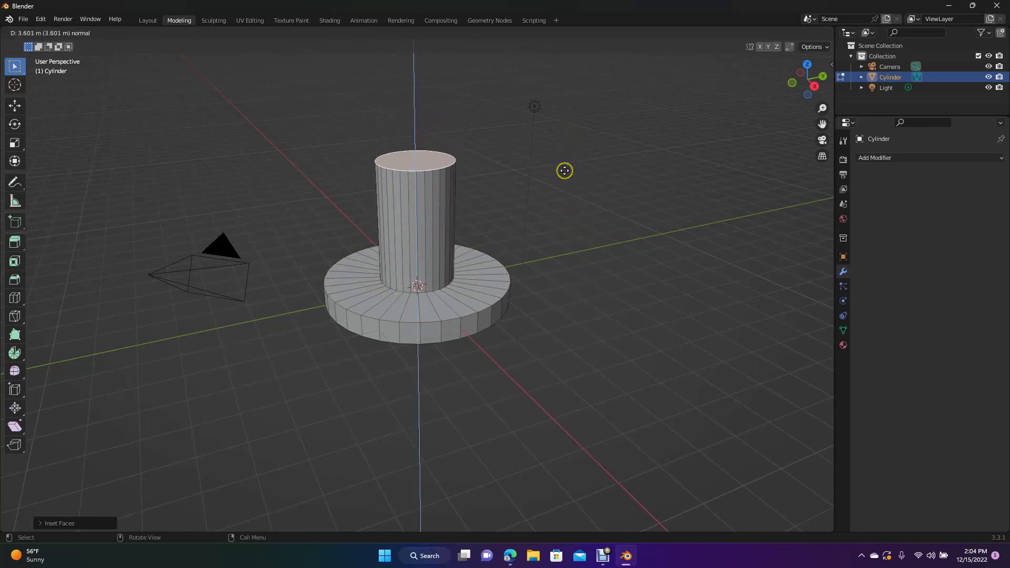
click(565, 171)
mouse_move(805, 77)
mouse_down()
mouse_move(783, 512)
mouse_move(803, 79)
mouse_move(794, 74)
mouse_move(809, 74)
mouse_up()
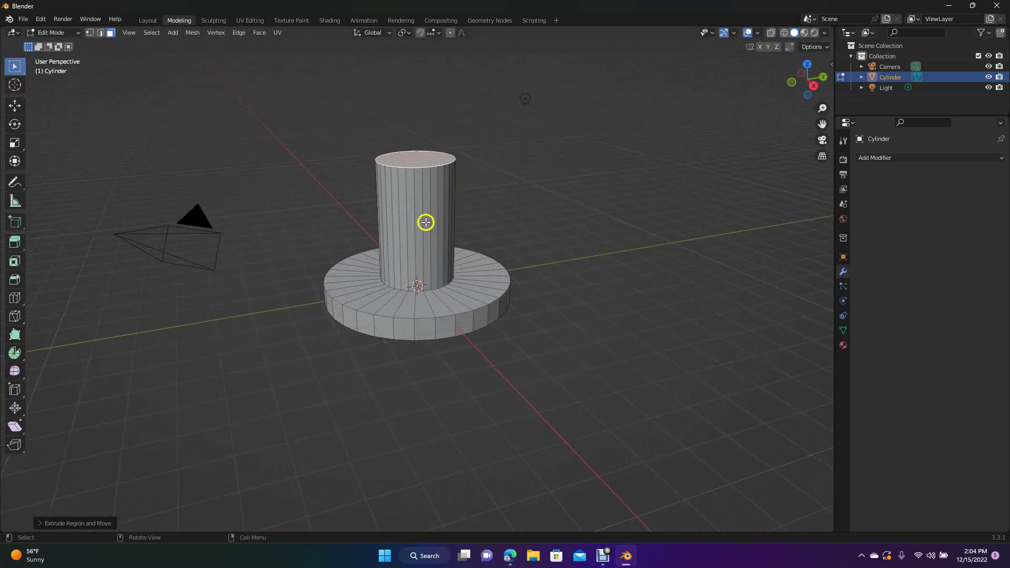
Try to add three Loop Cuts around the column at its middle, lower and upper parts.
click(14, 298)
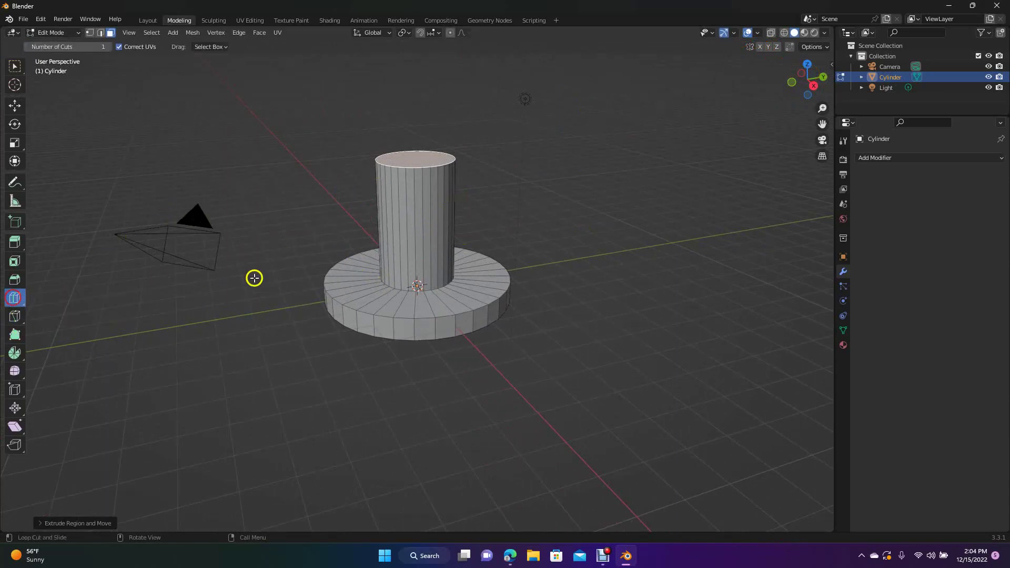
click(428, 247)
click(426, 259)
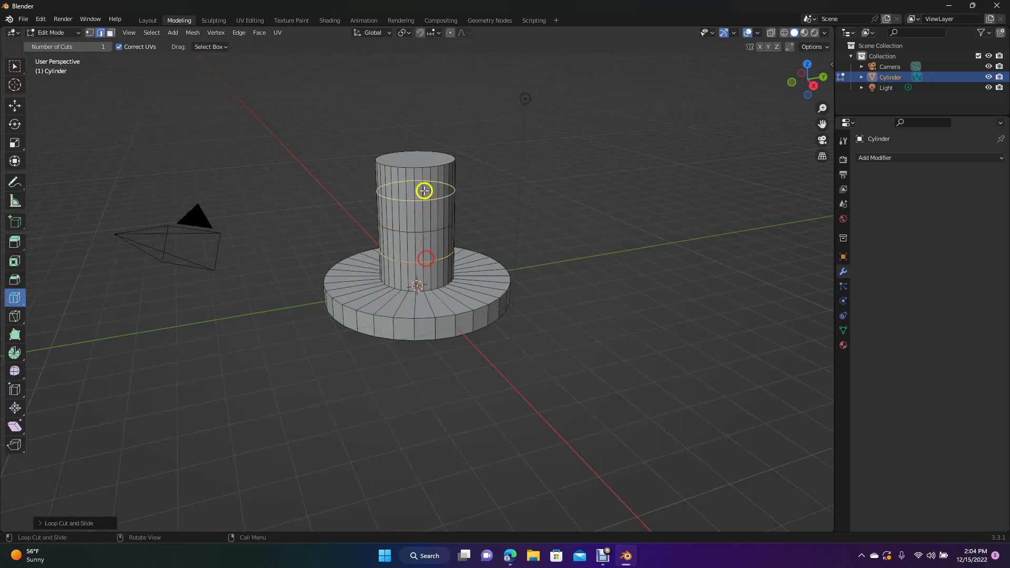
click(423, 189)
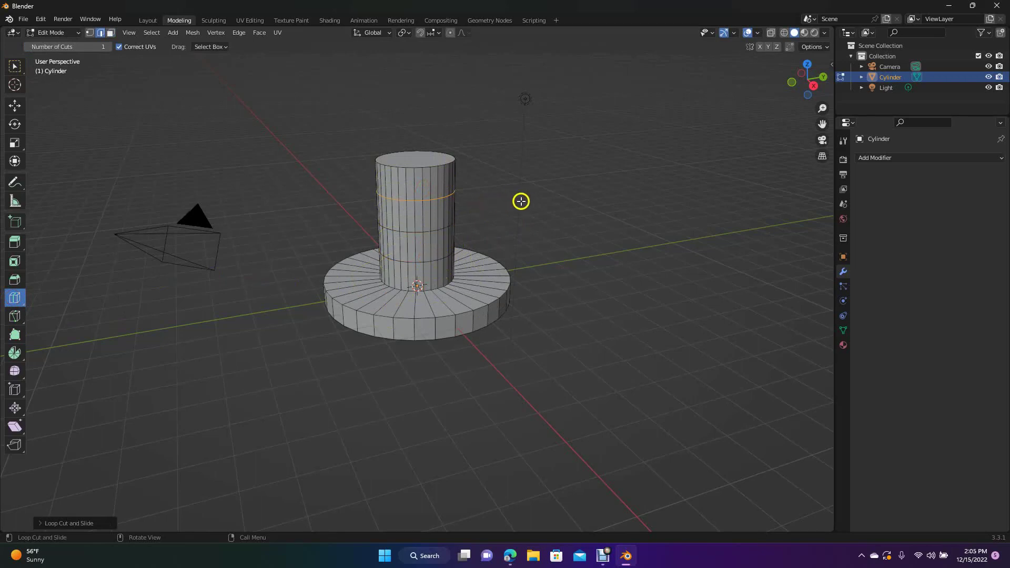
Undo the three loop cuts around the column.
key(ctrl+z)
key(ctrl+z)
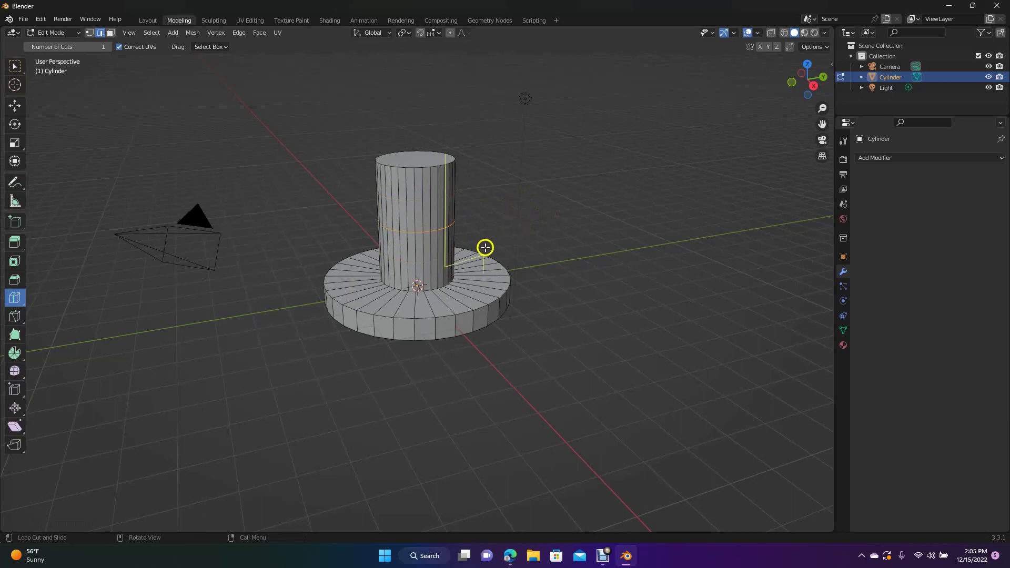
key(ctrl+z)
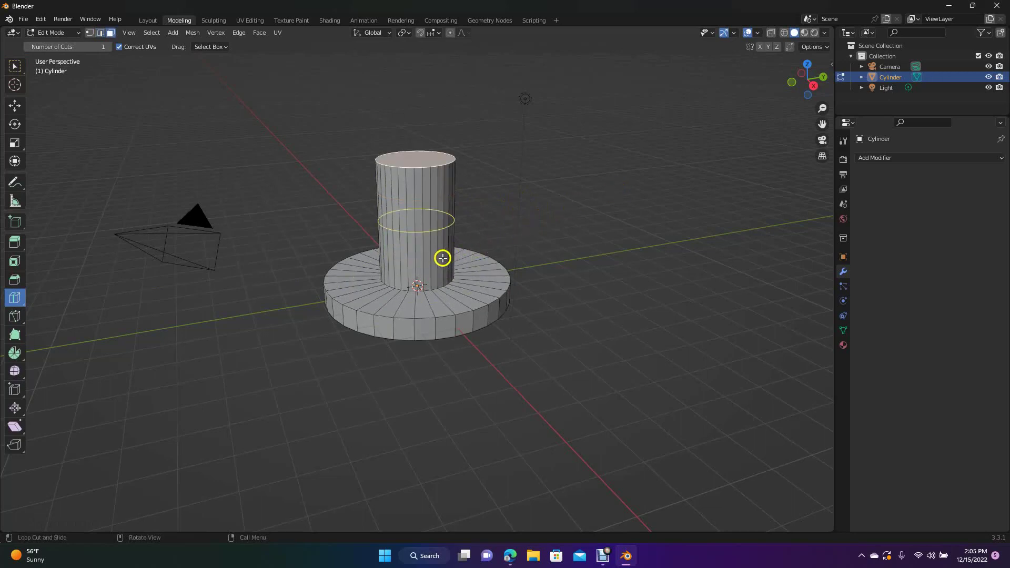
Add a loop cut around the column near its base and scale the loop inward to about 0.7.
drag(422, 246, 416, 288)
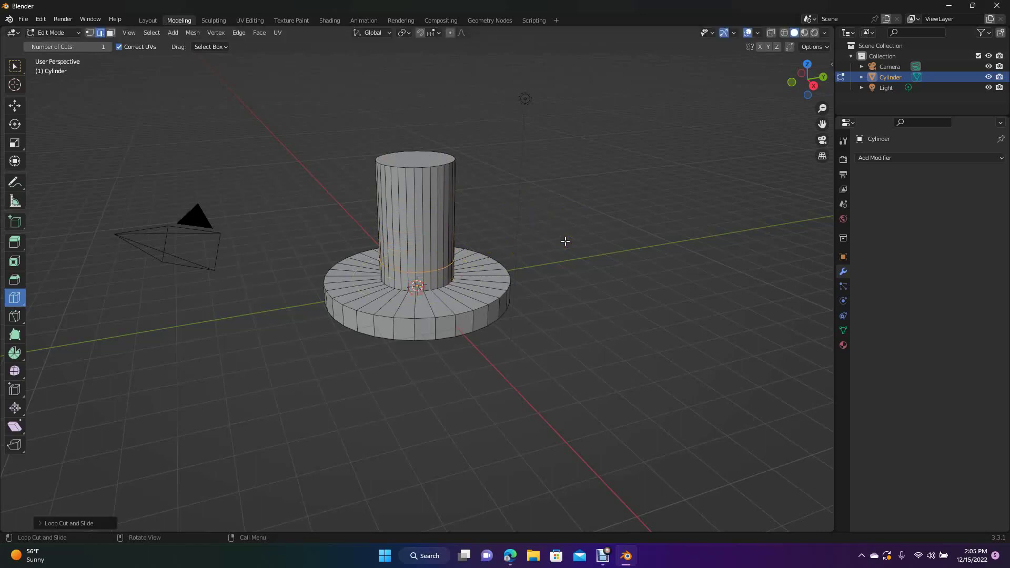
key(s)
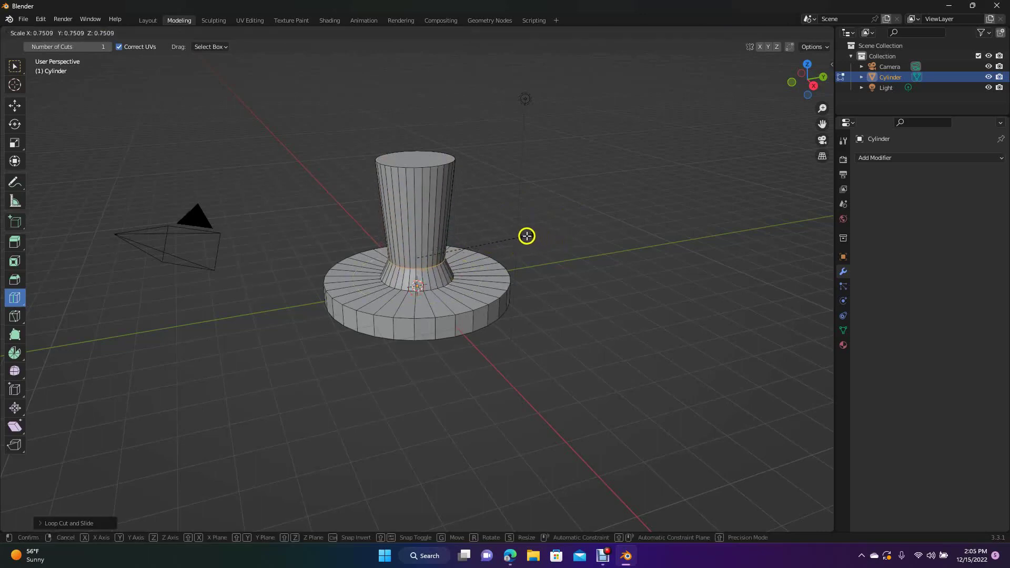
click(514, 232)
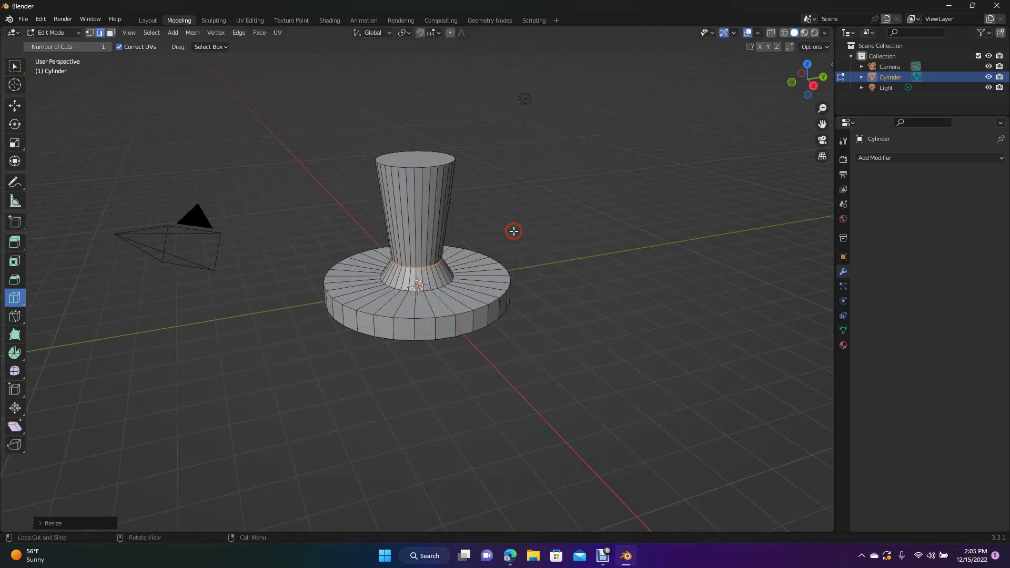
Add a second loop cut at about the column's mid-height and scale it inward to about 0.6.
drag(410, 246, 410, 271)
key(s)
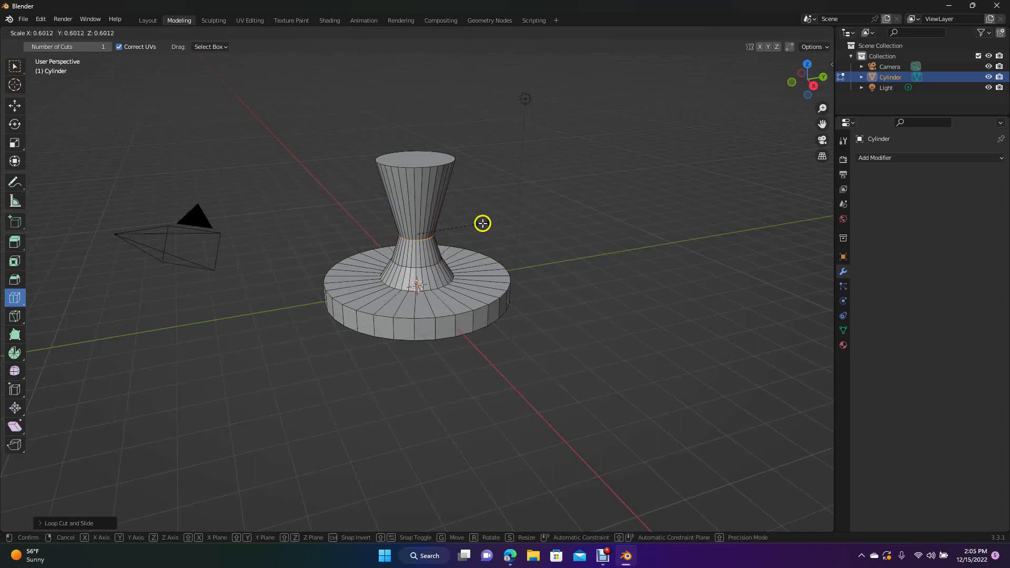
click(485, 224)
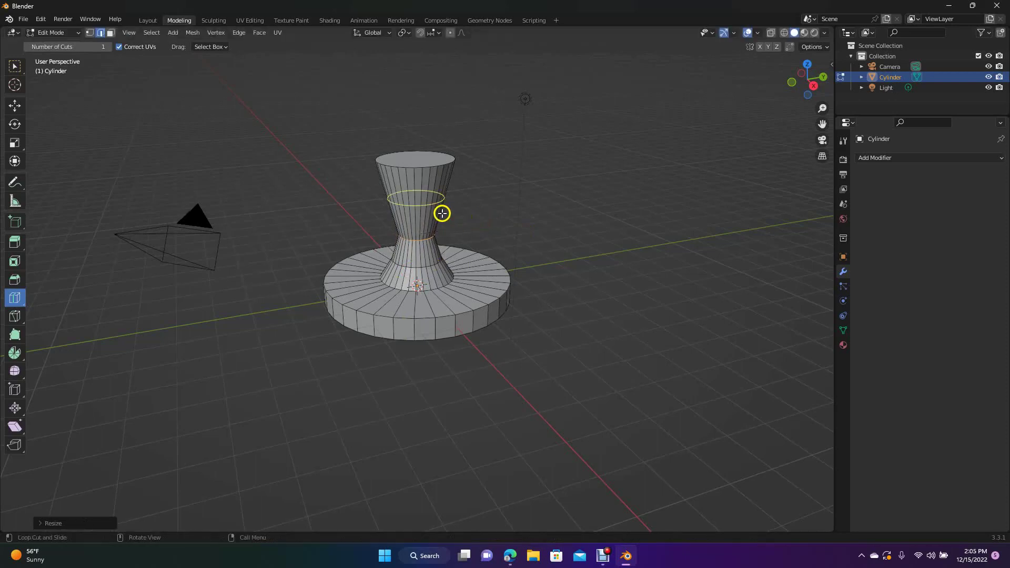
Add a third loop cut on the column's upper part and scale it inward to about 0.61.
drag(433, 207, 444, 215)
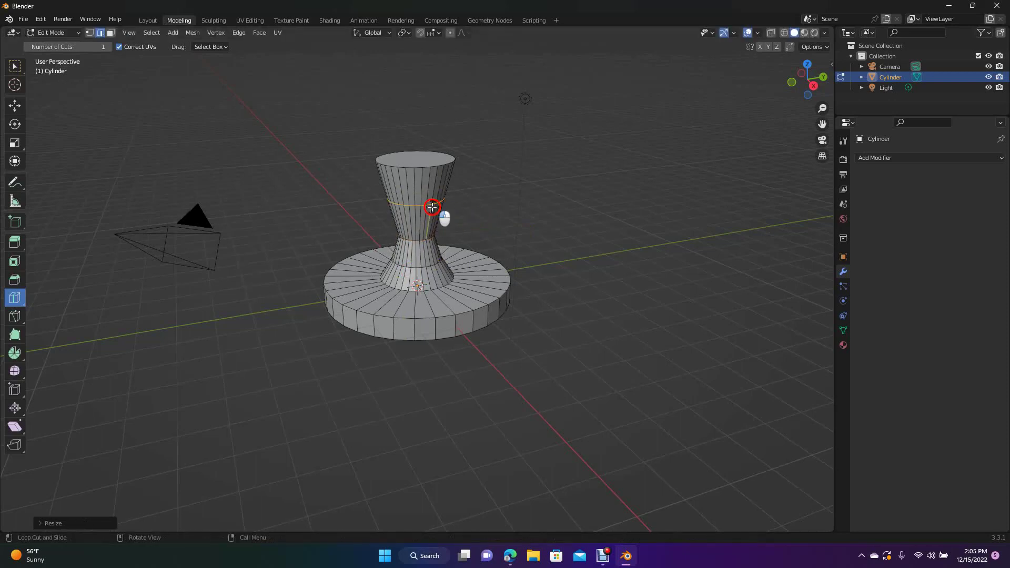
key(s)
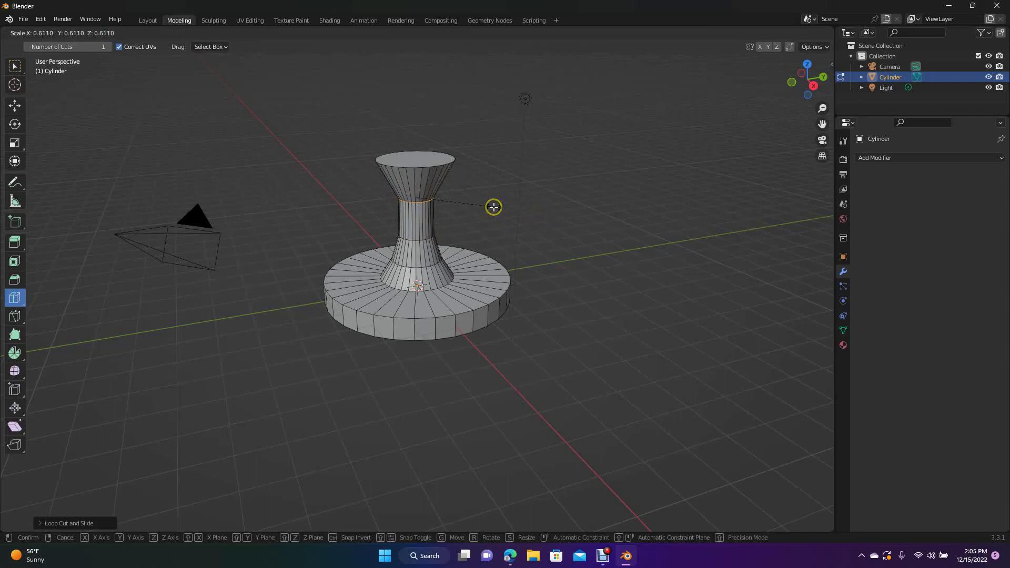
click(494, 207)
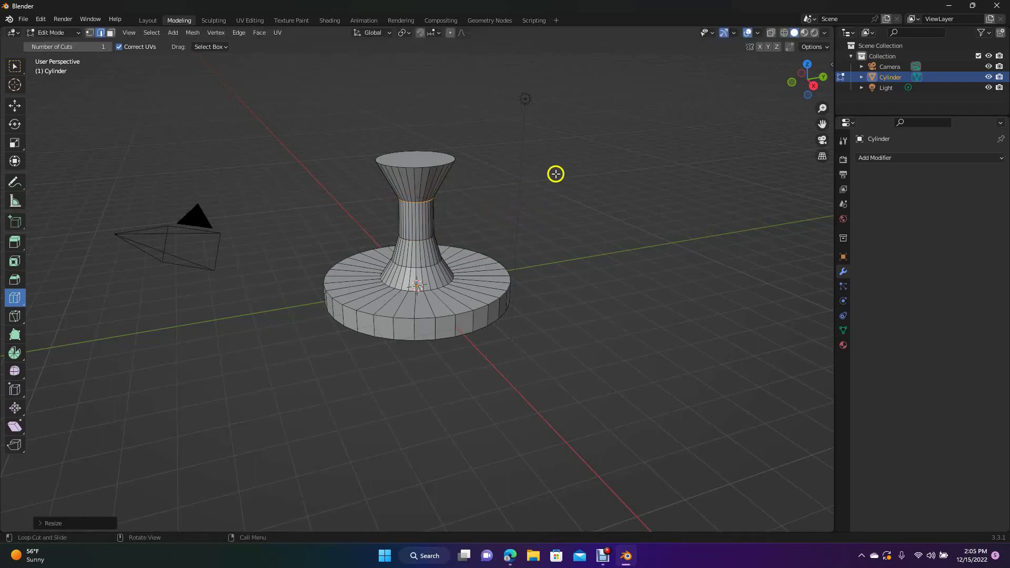
Select the disc's underside face and inset it by about 0.69 m.
mouse_move(812, 79)
mouse_down()
mouse_move(809, 60)
mouse_move(816, 518)
mouse_move(773, 92)
mouse_move(793, 72)
mouse_up()
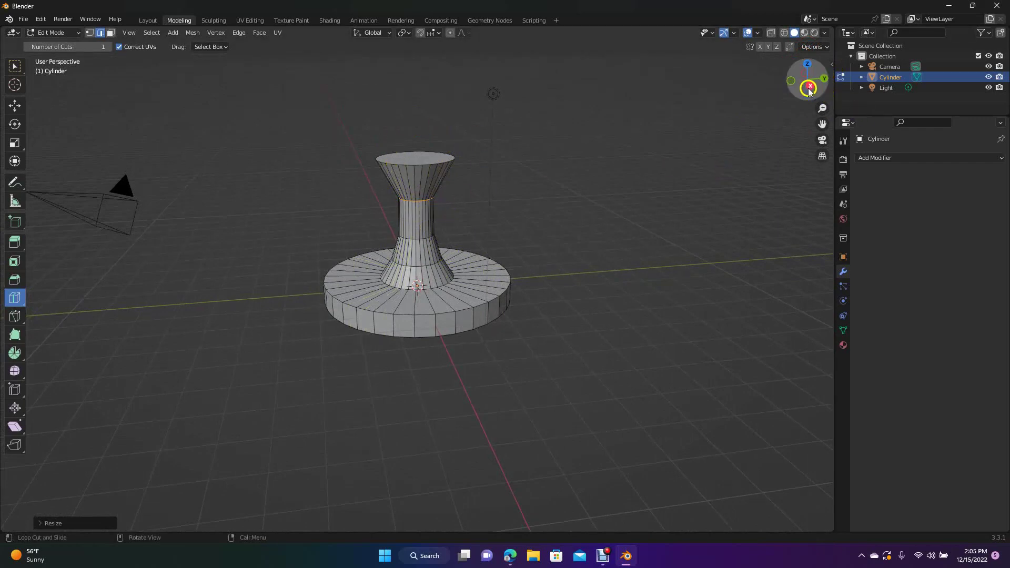
mouse_move(804, 84)
mouse_down()
mouse_move(802, 75)
mouse_move(794, 532)
mouse_move(791, 43)
mouse_move(802, 80)
mouse_up()
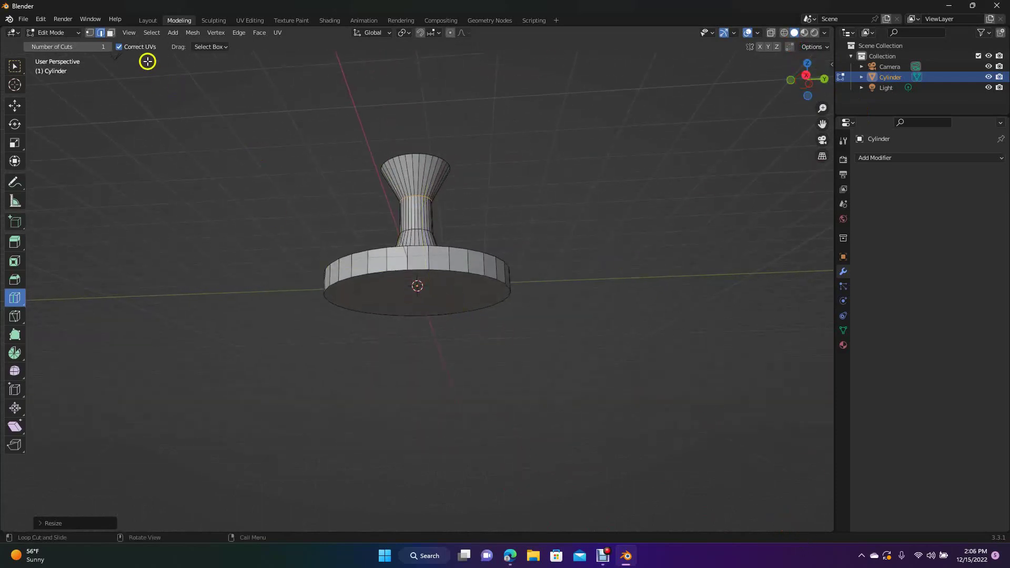
click(112, 34)
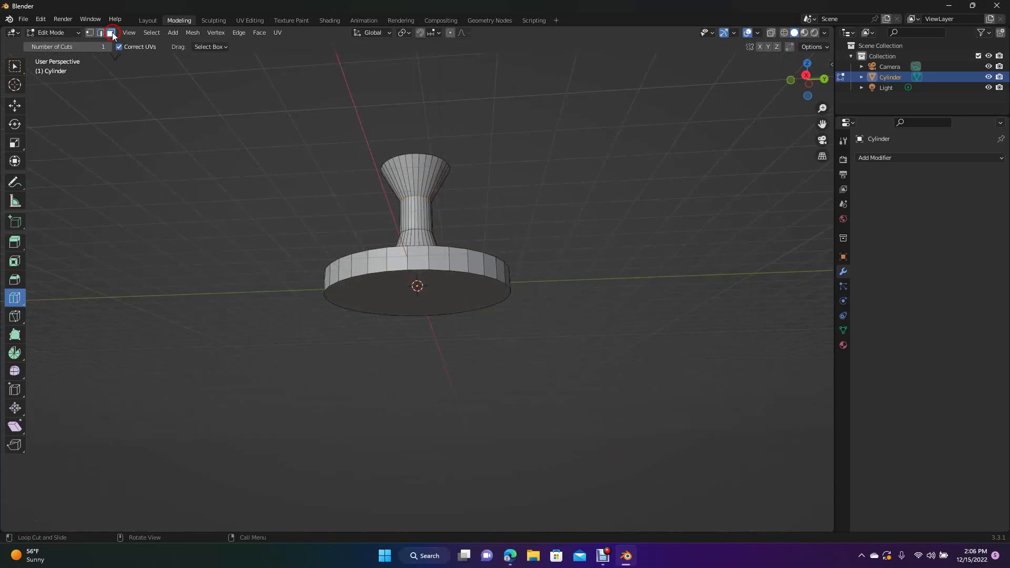
click(457, 300)
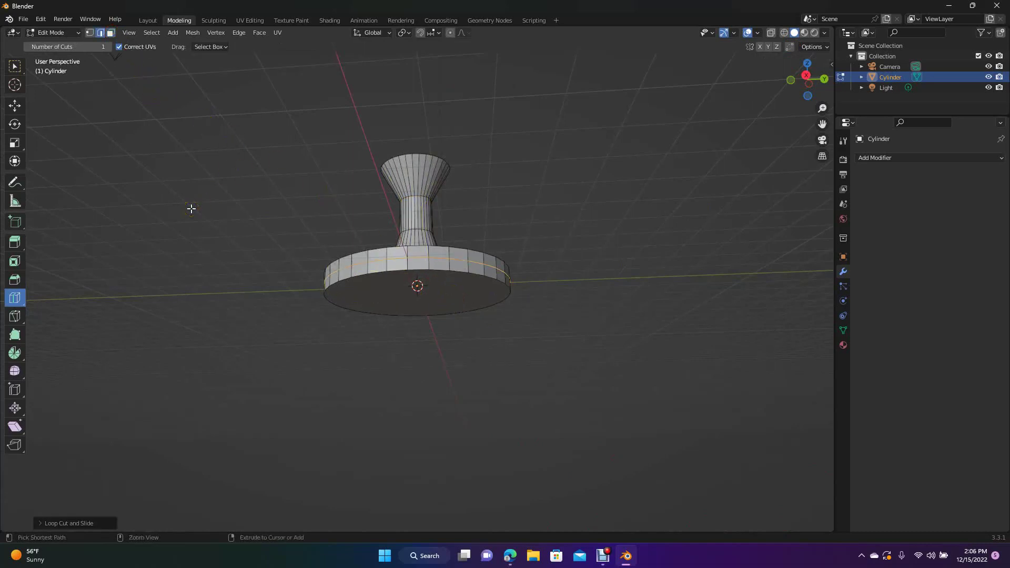
key(ctrl+z)
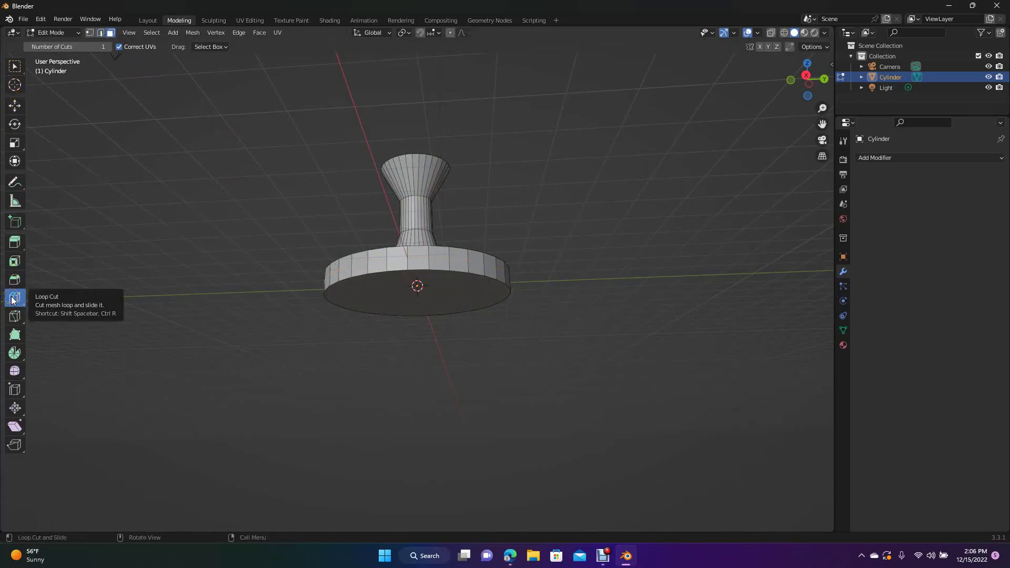
click(15, 105)
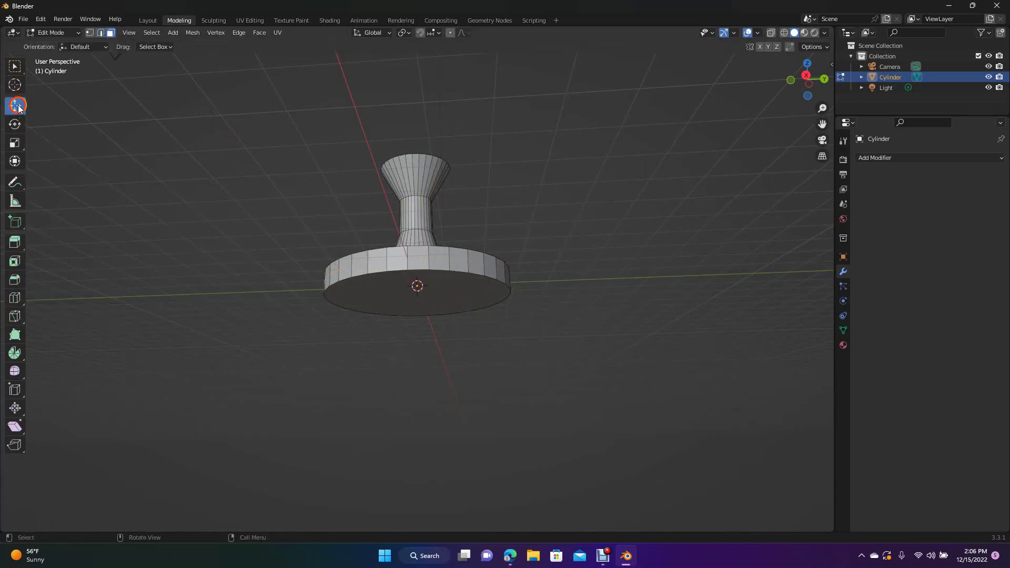
click(454, 288)
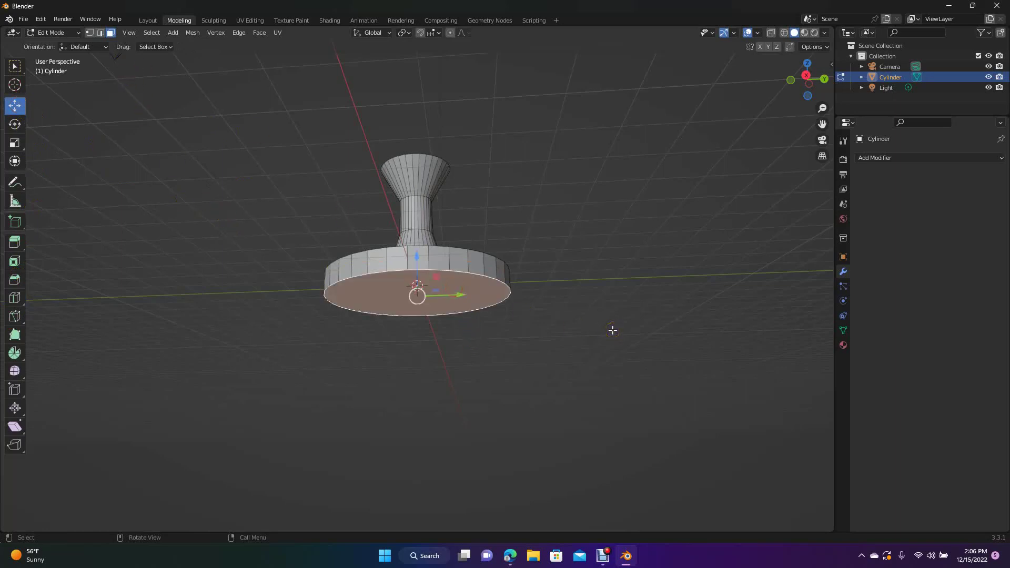
key(i)
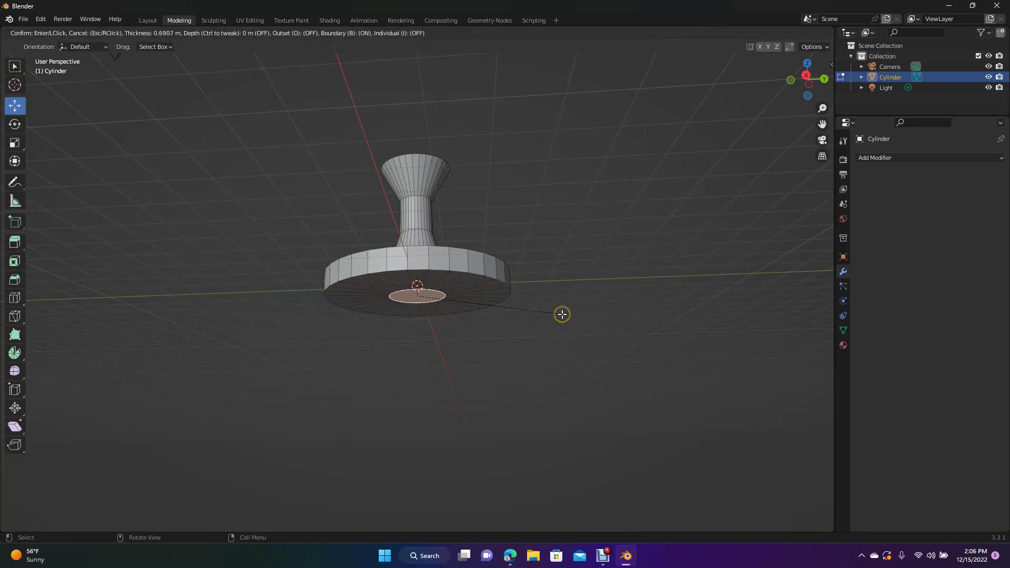
click(562, 314)
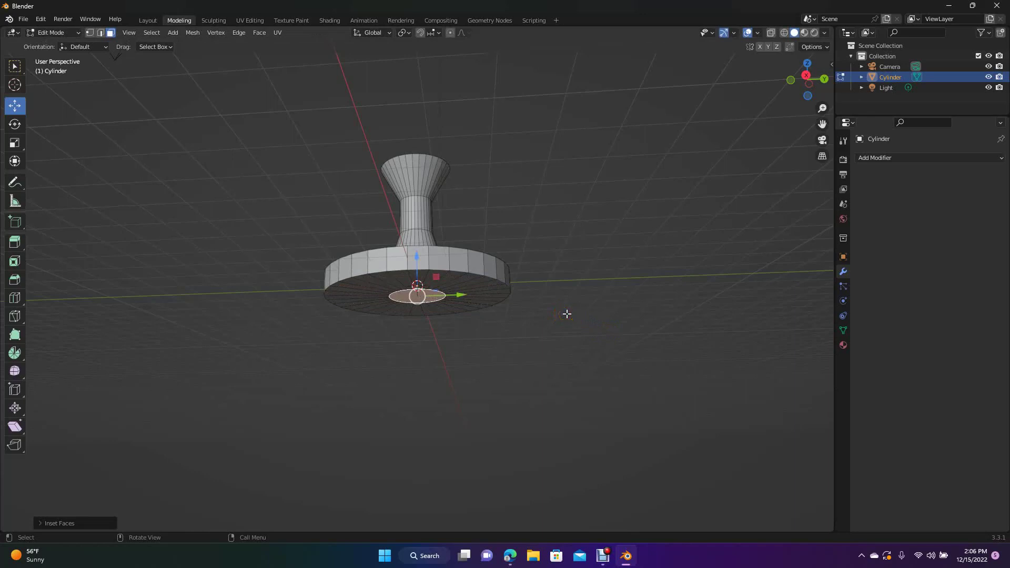
Extrude the inset underside face downward about 1.93 m and scale its end face to about 0.46.
key(e)
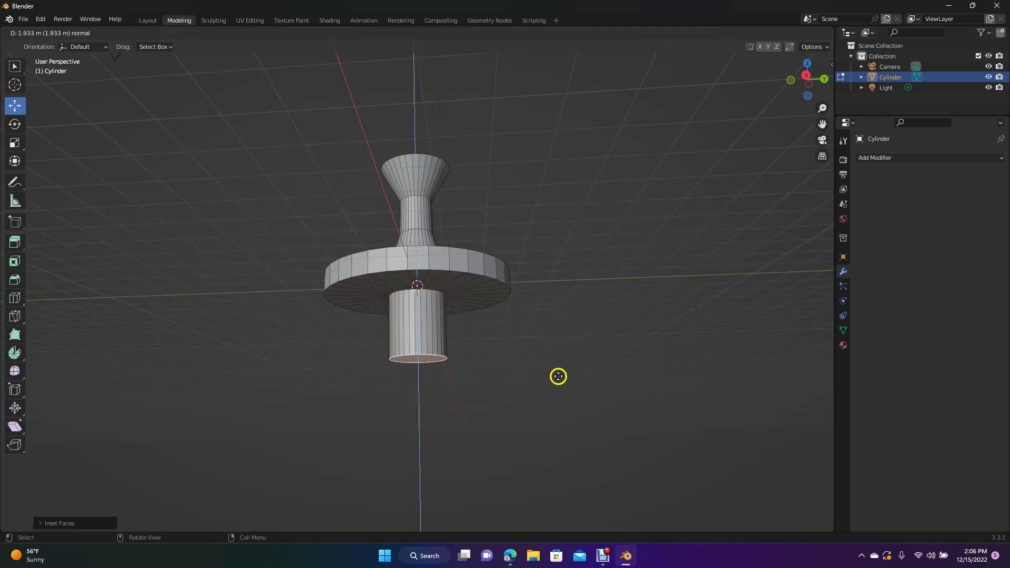
click(558, 375)
mouse_move(806, 87)
mouse_down()
mouse_move(810, 110)
mouse_move(825, 106)
mouse_move(798, 101)
mouse_move(802, 78)
mouse_up()
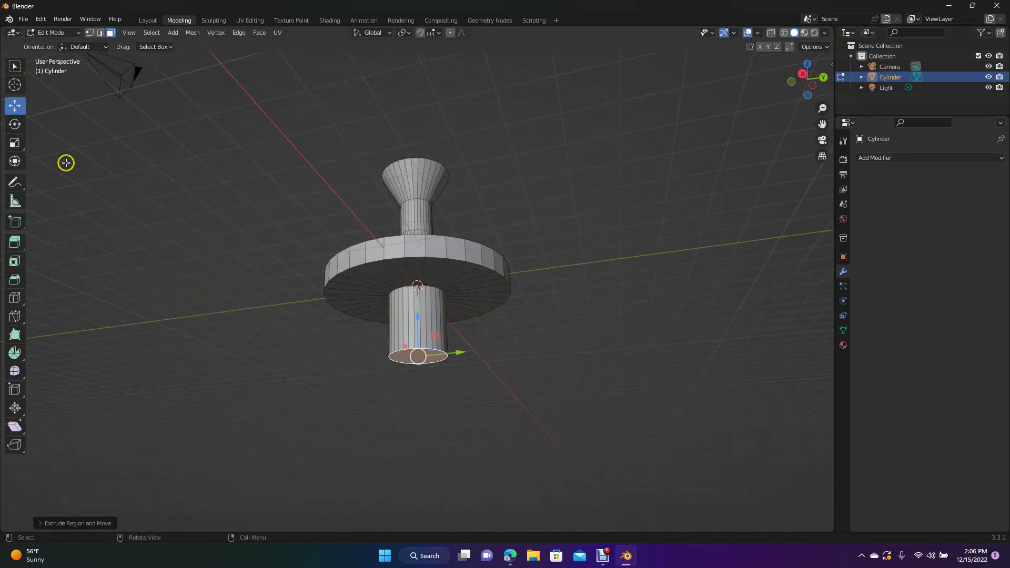
click(16, 296)
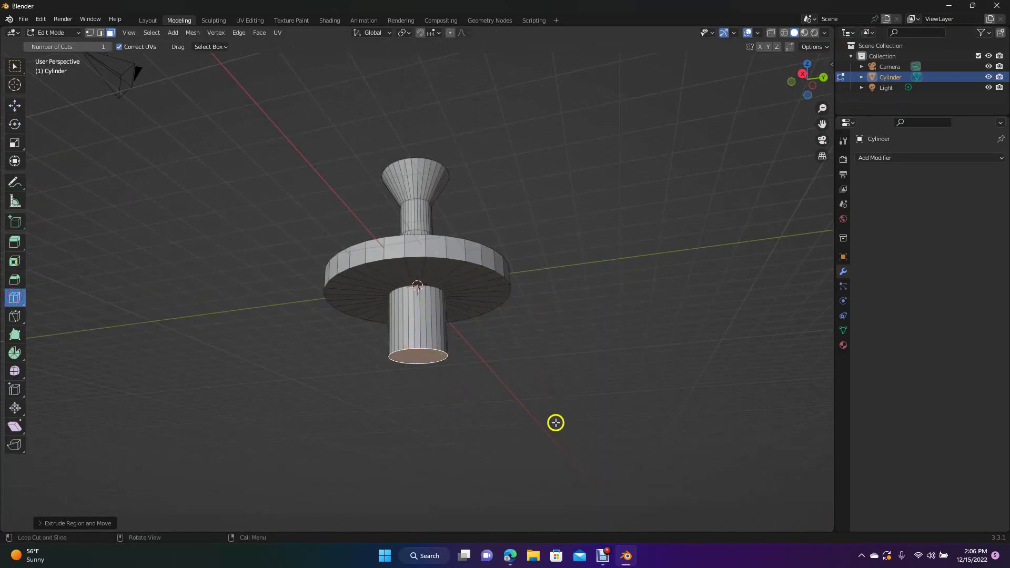
key(s)
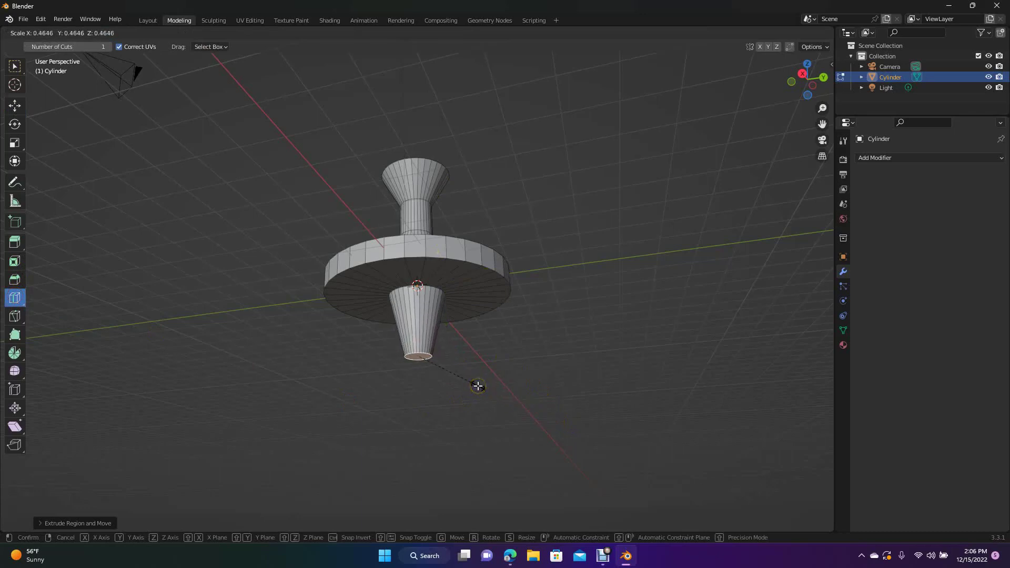
click(477, 387)
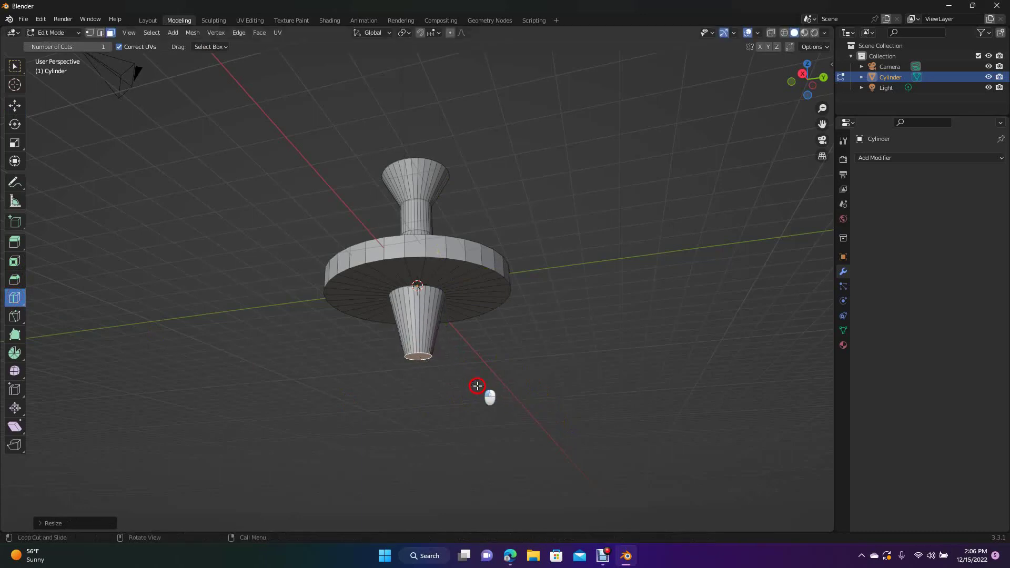
Add a loop cut around the middle of the tapered lower stem and scale the loop inward.
click(432, 344)
key(s)
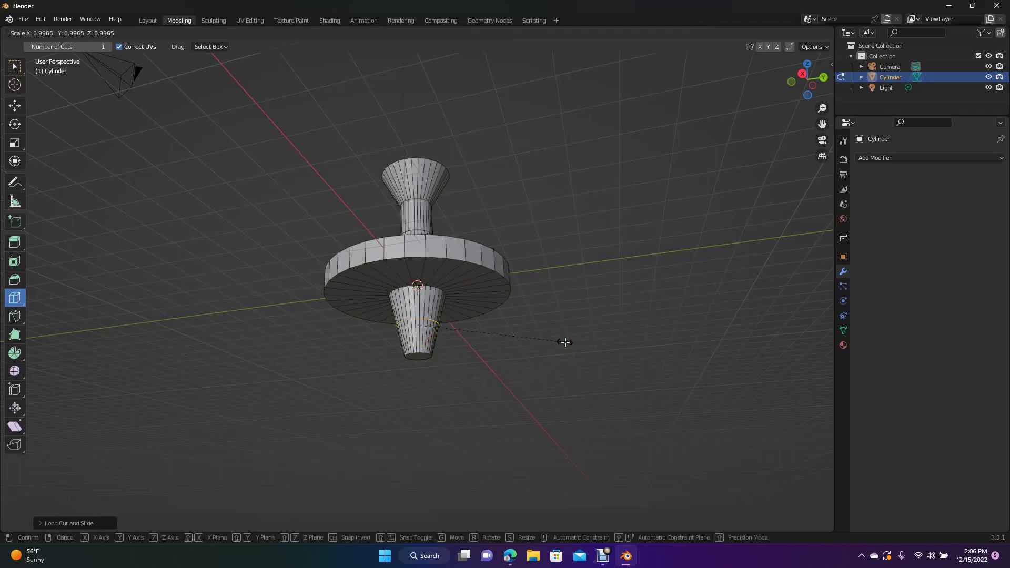
click(513, 331)
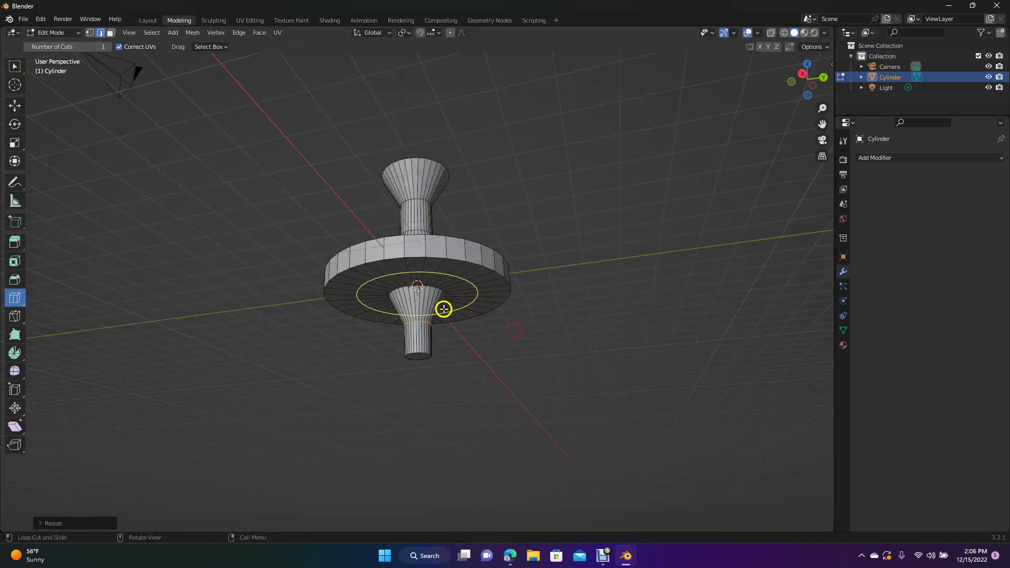
Add another loop cut near the lower stem's tip and scale it inward to form a narrow waist.
click(416, 358)
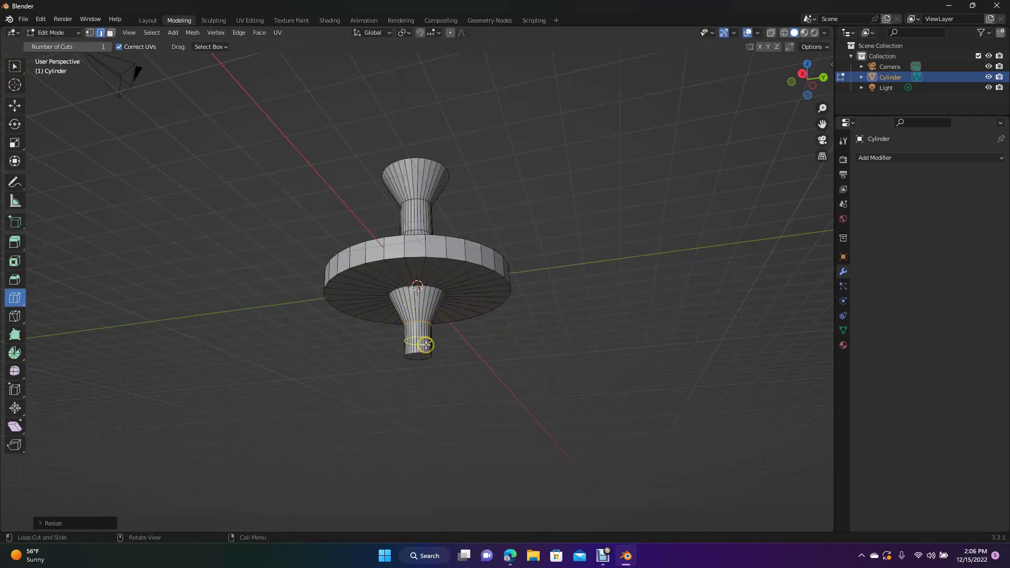
click(425, 345)
key(s)
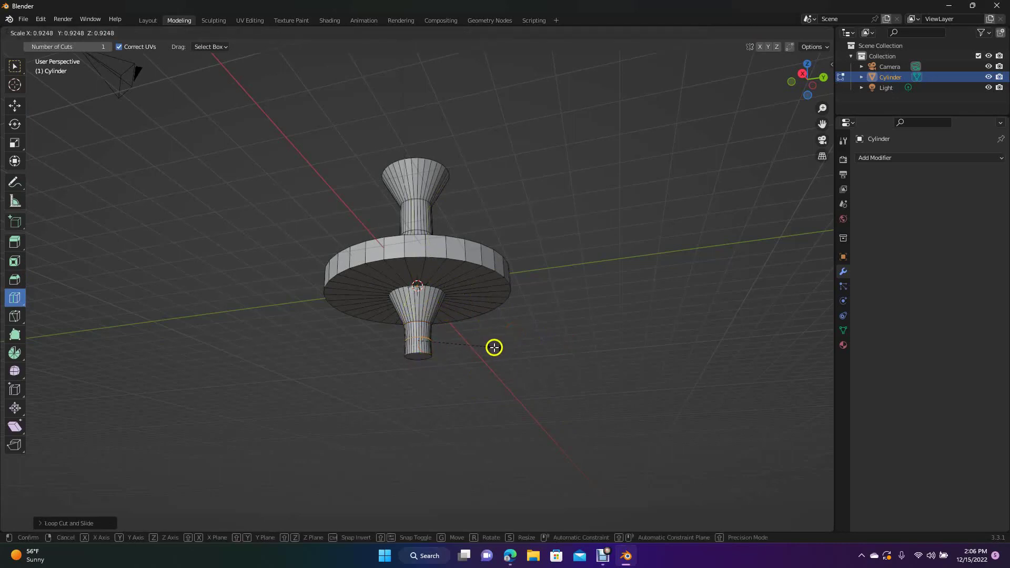
click(468, 345)
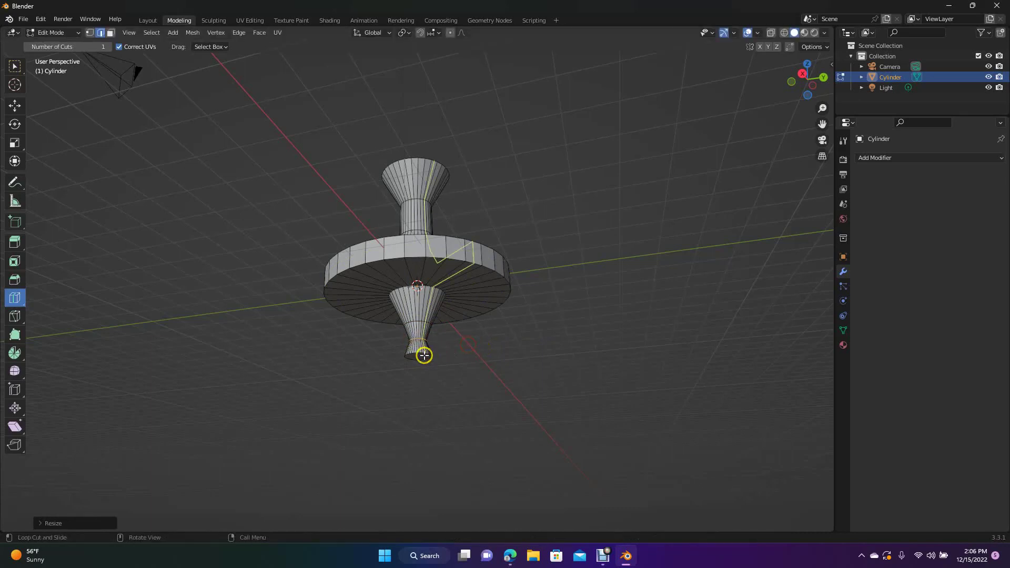
Switch to the Layout workspace and add a UV sphere mesh.
mouse_move(803, 81)
mouse_down()
mouse_move(807, 127)
mouse_move(774, 140)
mouse_move(819, 106)
mouse_move(809, 83)
mouse_up()
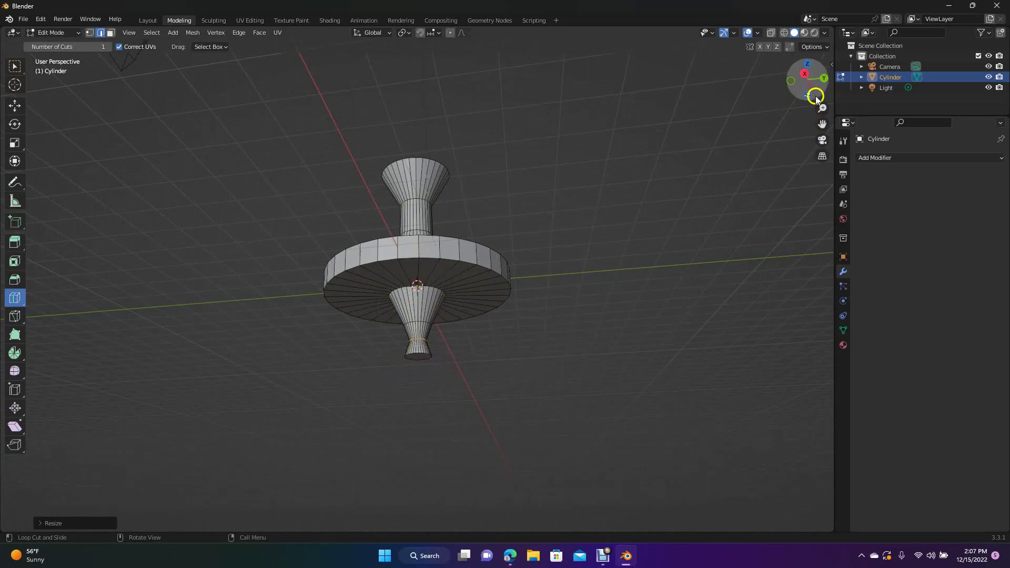
mouse_move(813, 93)
mouse_down()
mouse_move(816, 158)
mouse_move(824, 156)
mouse_move(14, 146)
mouse_move(14, 163)
mouse_move(811, 95)
mouse_up()
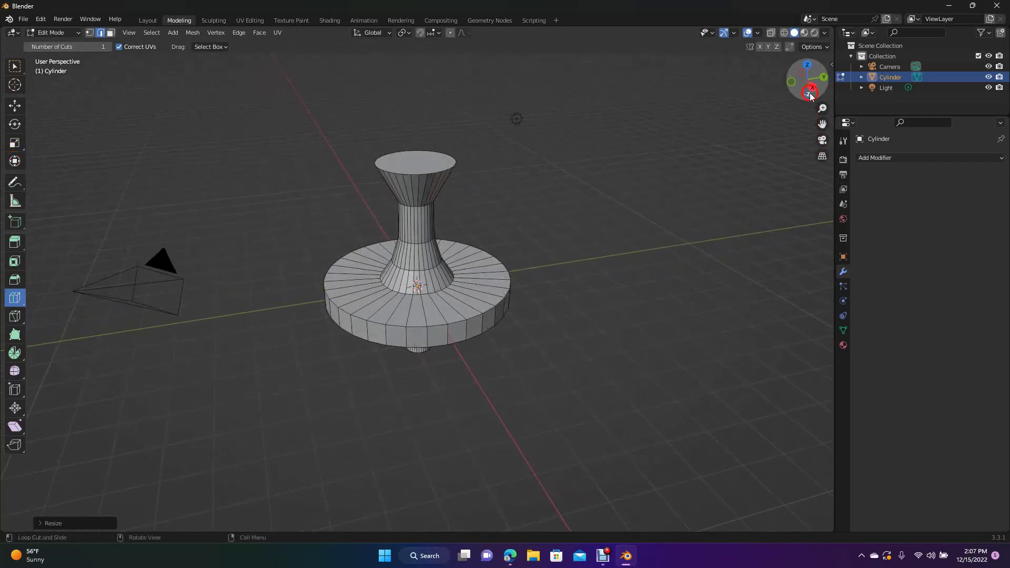
click(172, 34)
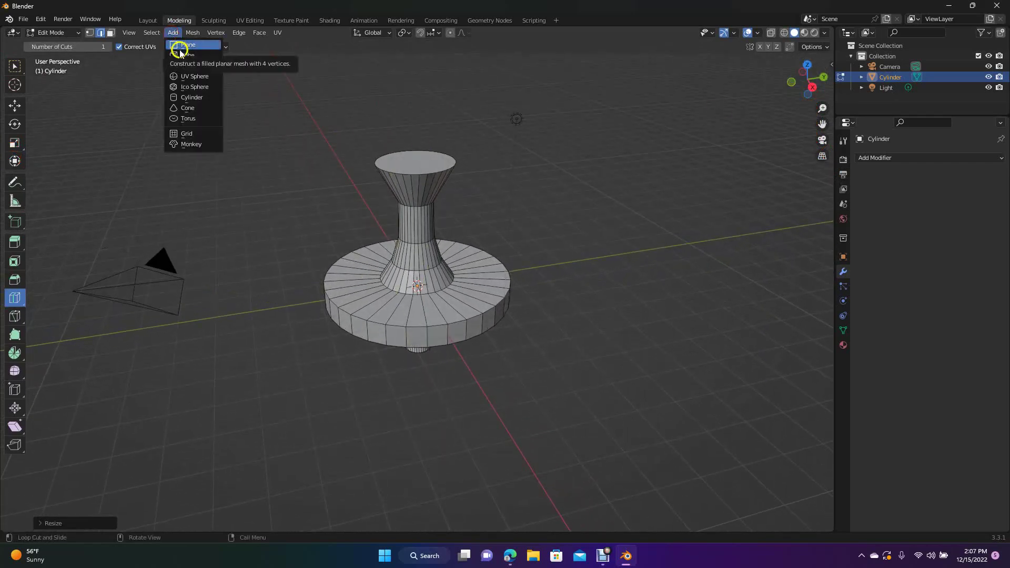
click(148, 21)
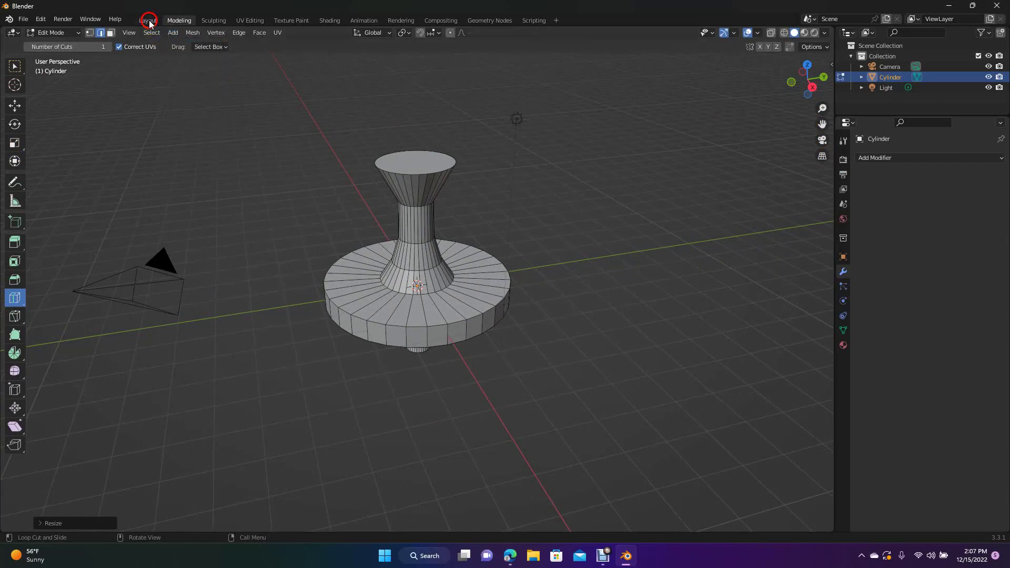
click(148, 21)
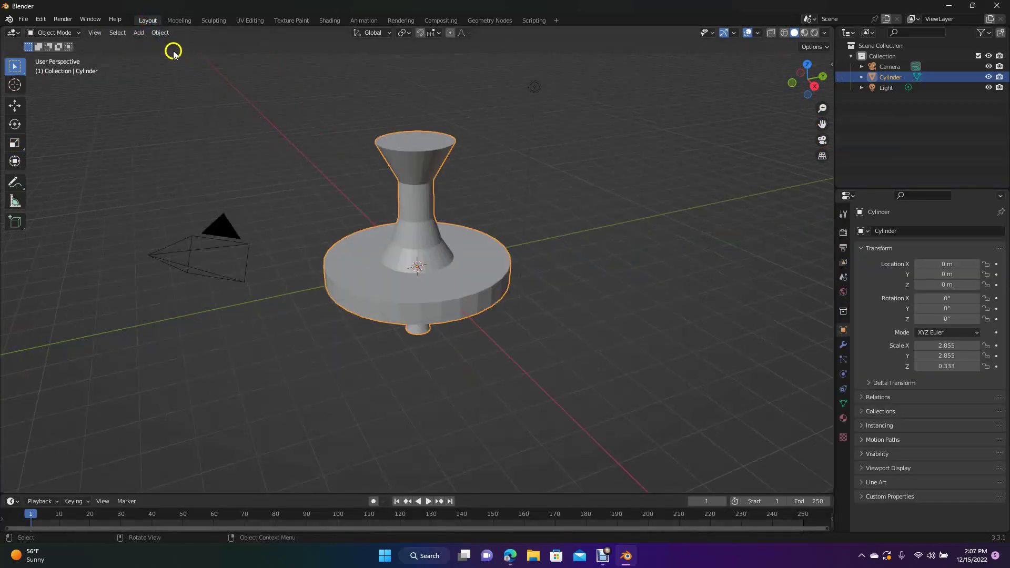
click(141, 33)
mouse_move(148, 44)
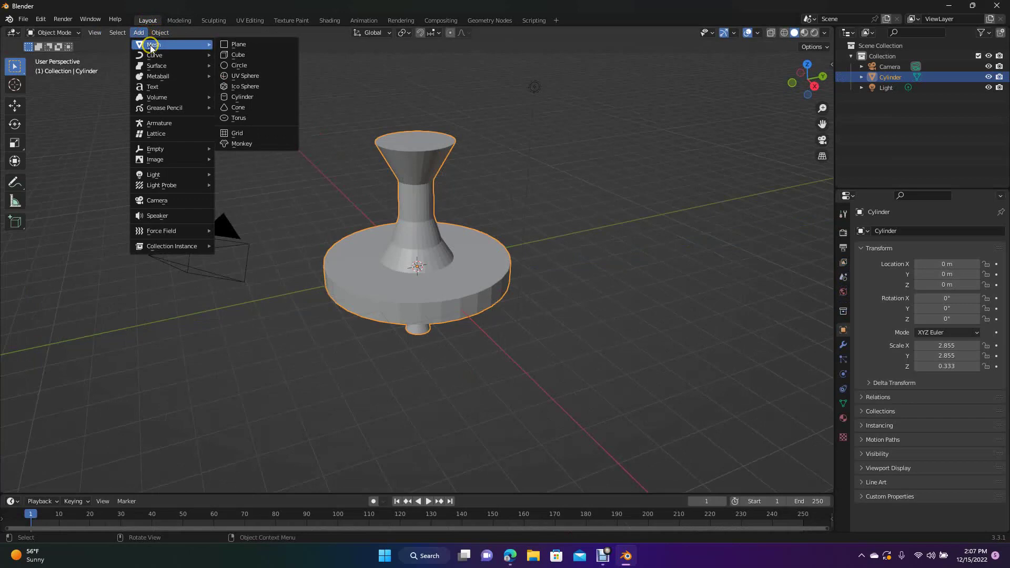
click(257, 77)
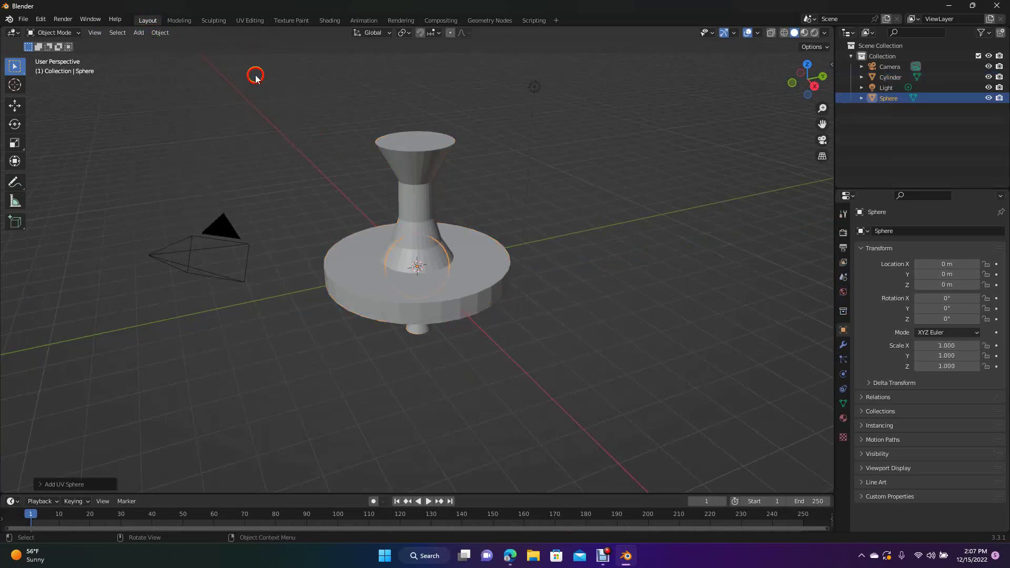
Move the sphere up along Z to about 4.23 m so it sits on the handle's flared top.
click(15, 105)
drag(419, 221, 416, 89)
click(526, 122)
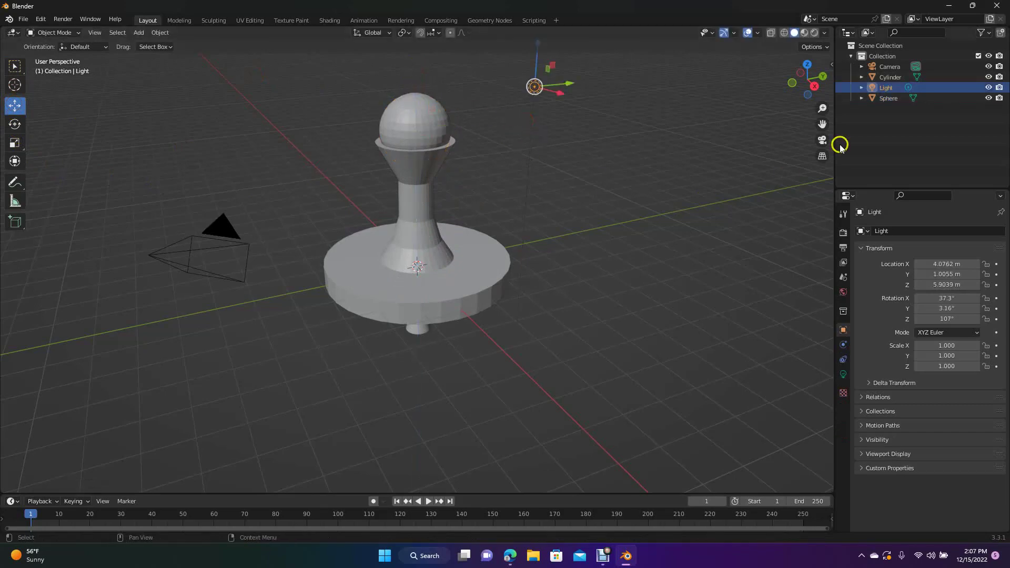
mouse_move(812, 77)
mouse_down()
mouse_move(777, 56)
mouse_move(797, 84)
mouse_up()
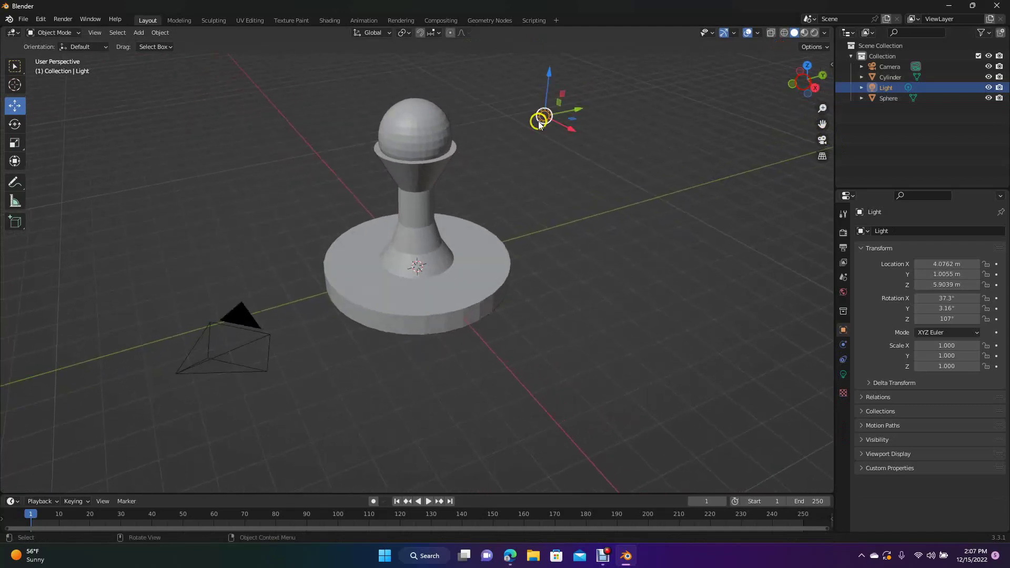
Select the cylinder body and the sphere together and scale both down.
click(424, 175)
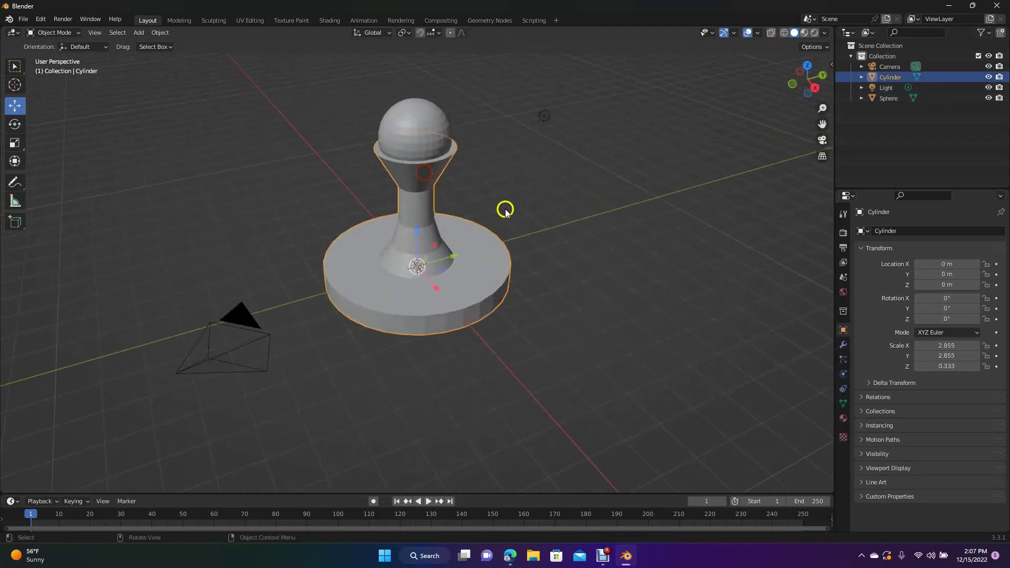
click(439, 131)
click(621, 203)
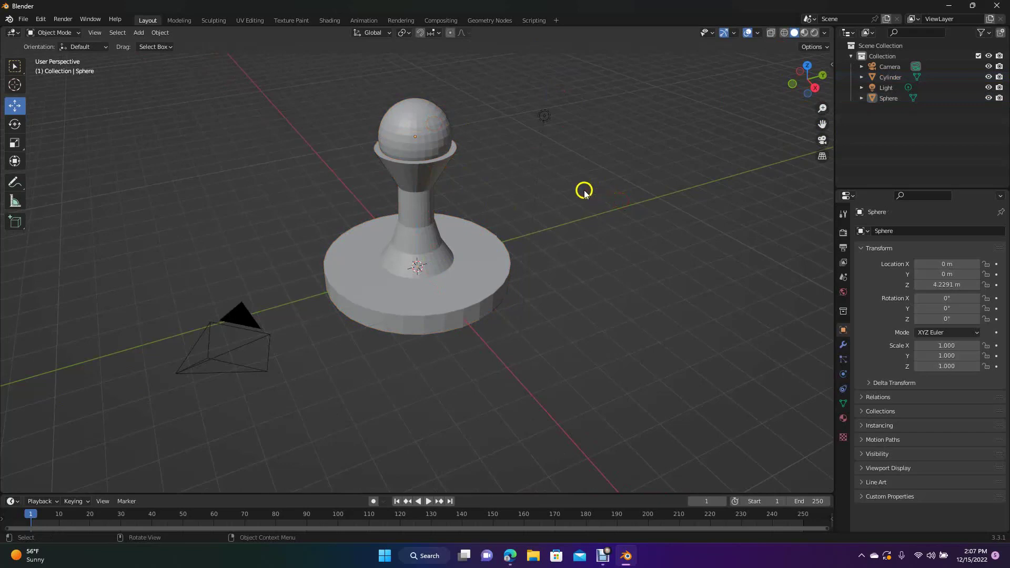
click(428, 187)
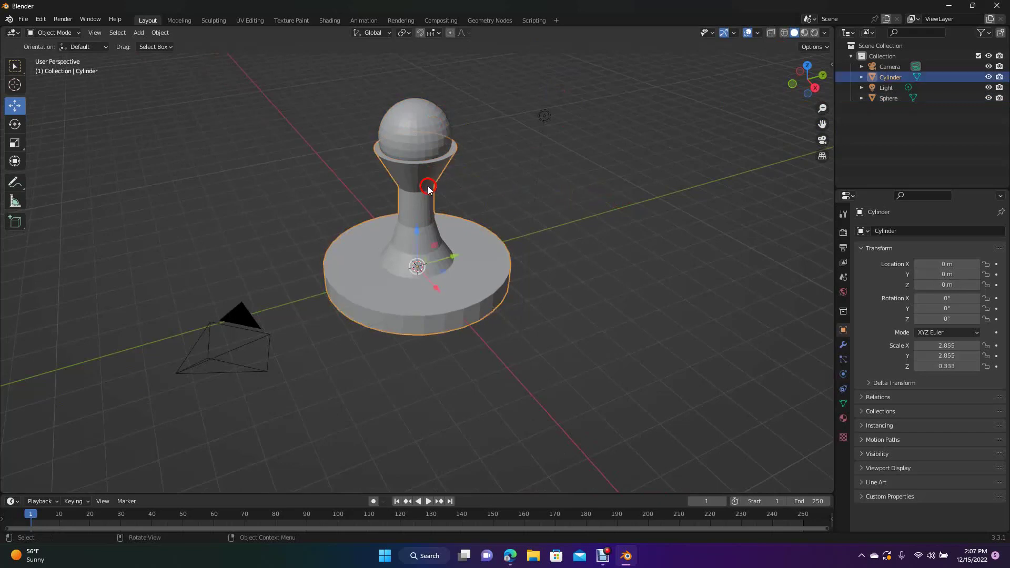
shift+click(425, 123)
key(s)
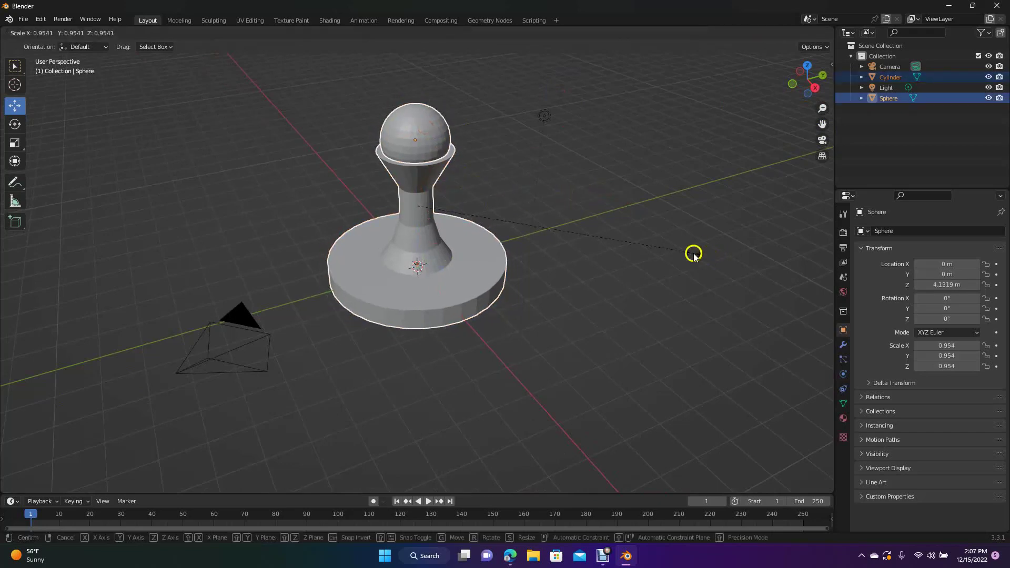
click(579, 209)
drag(817, 83, 569, 150)
click(568, 151)
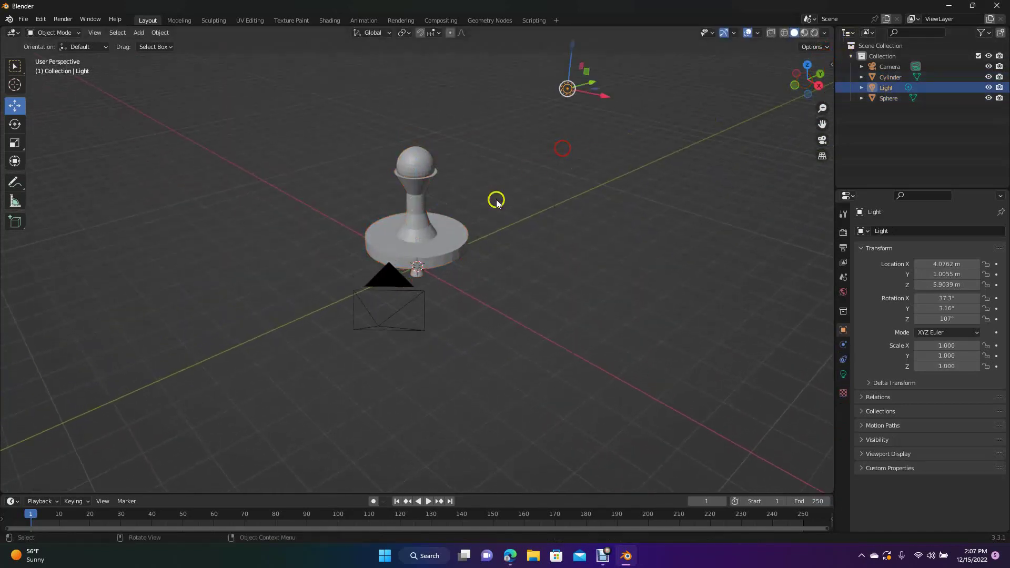
scroll(497, 203, up, 5)
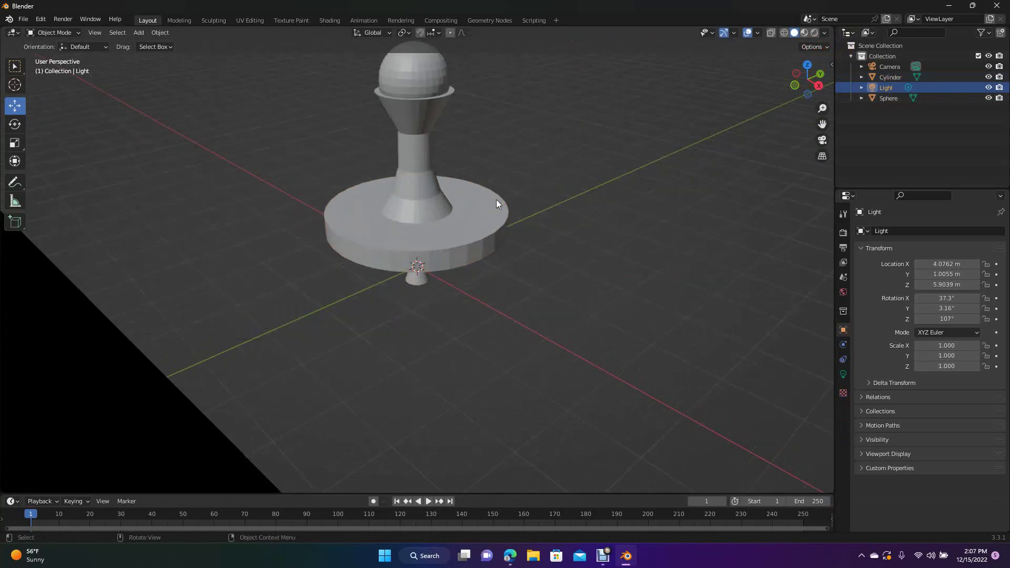
drag(822, 123, 814, 206)
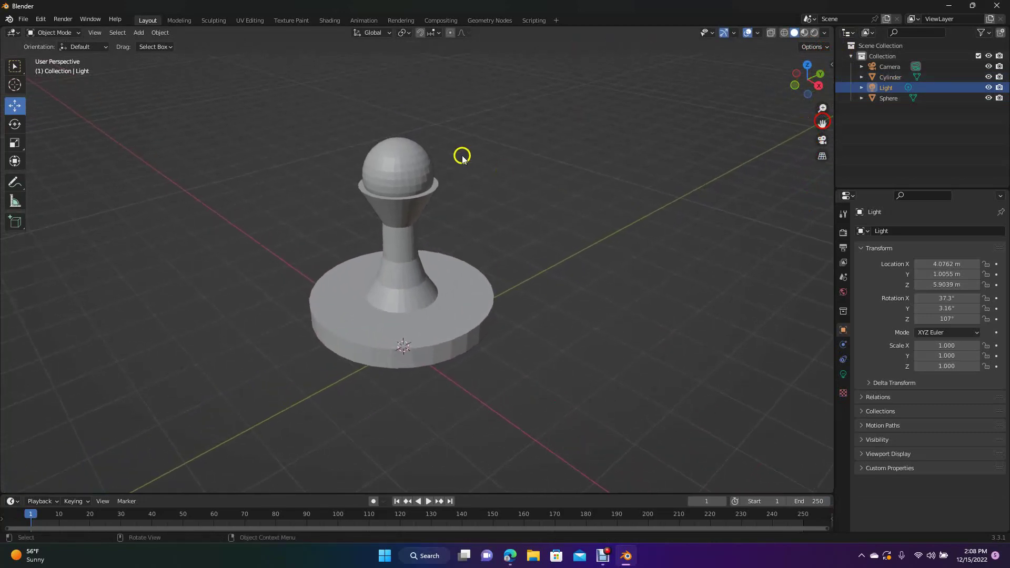
In the Modeling workspace, select the cylinder handle's flared top face and scale it down to about 0.67.
click(412, 211)
click(178, 20)
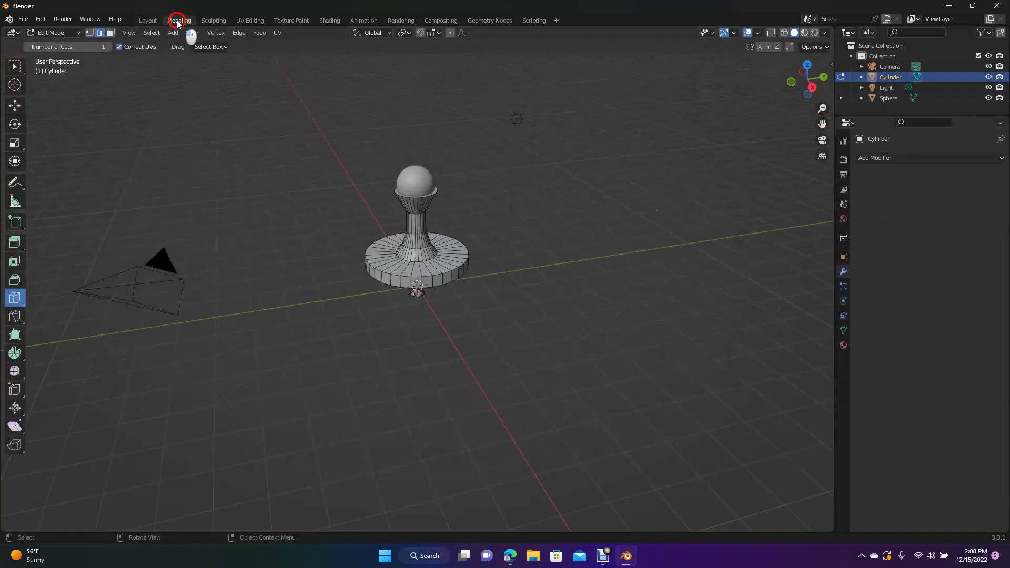
scroll(608, 246, up, 4)
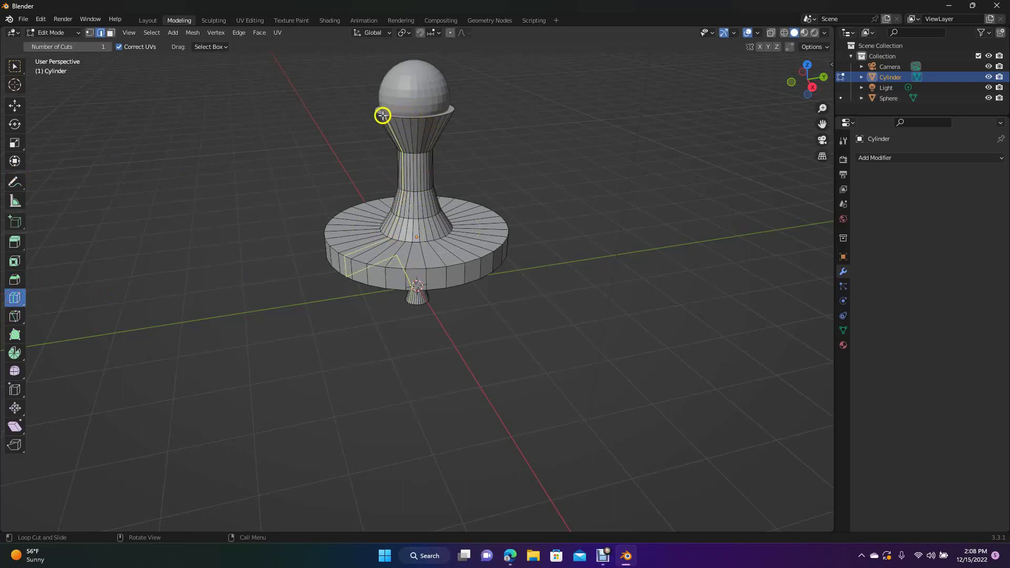
click(111, 34)
click(15, 105)
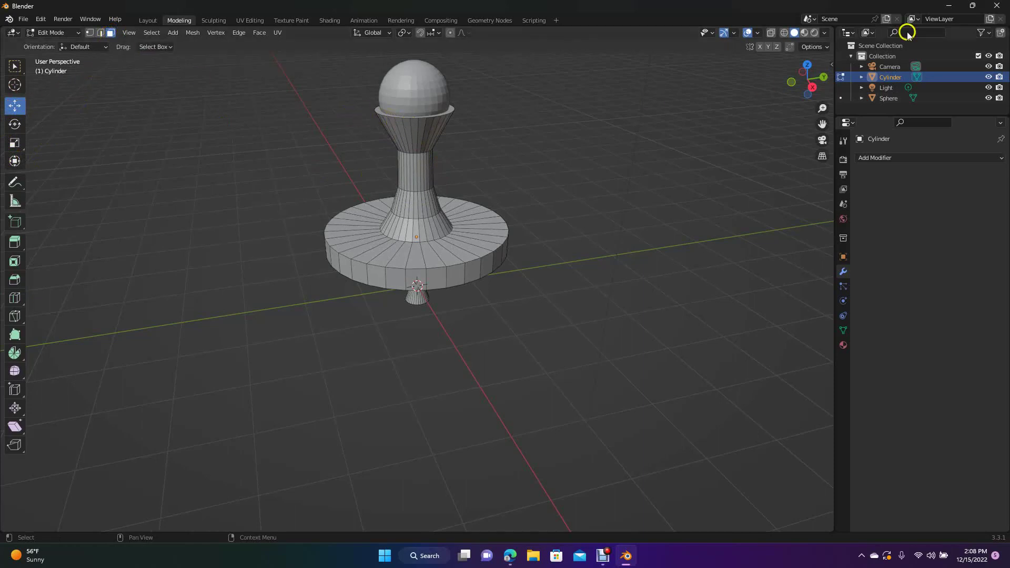
drag(809, 79, 717, 108)
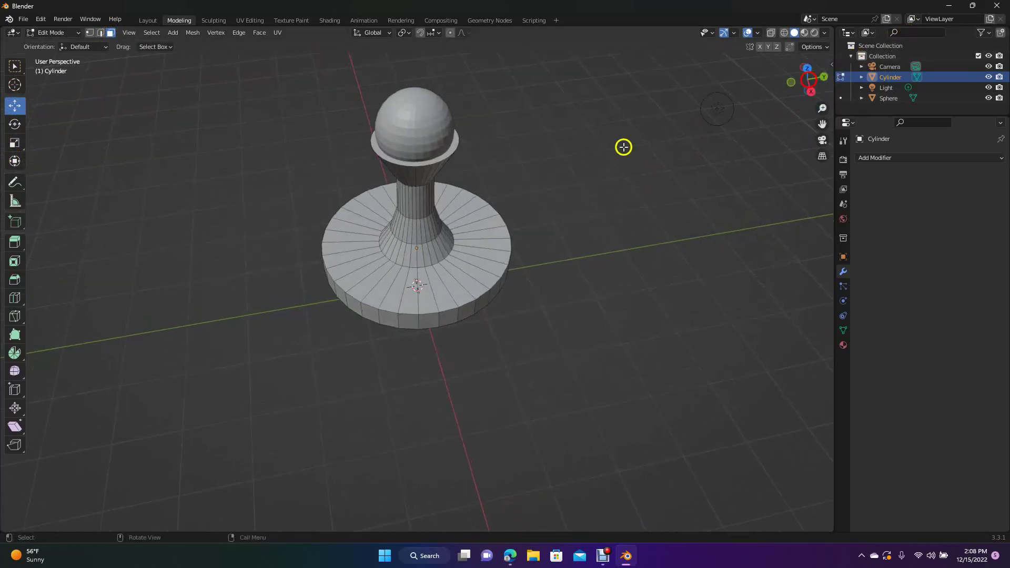
alt+click(383, 155)
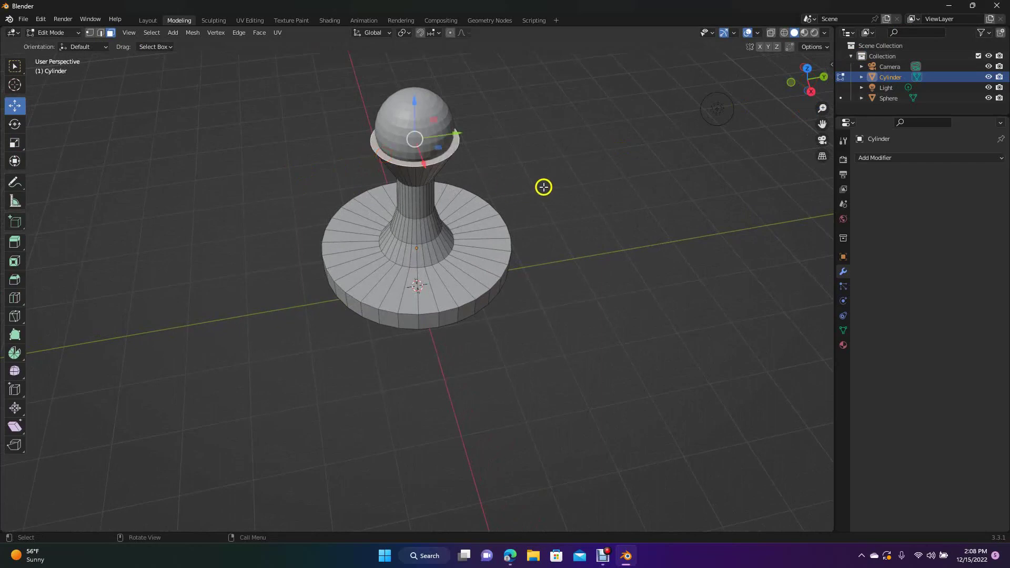
key(s)
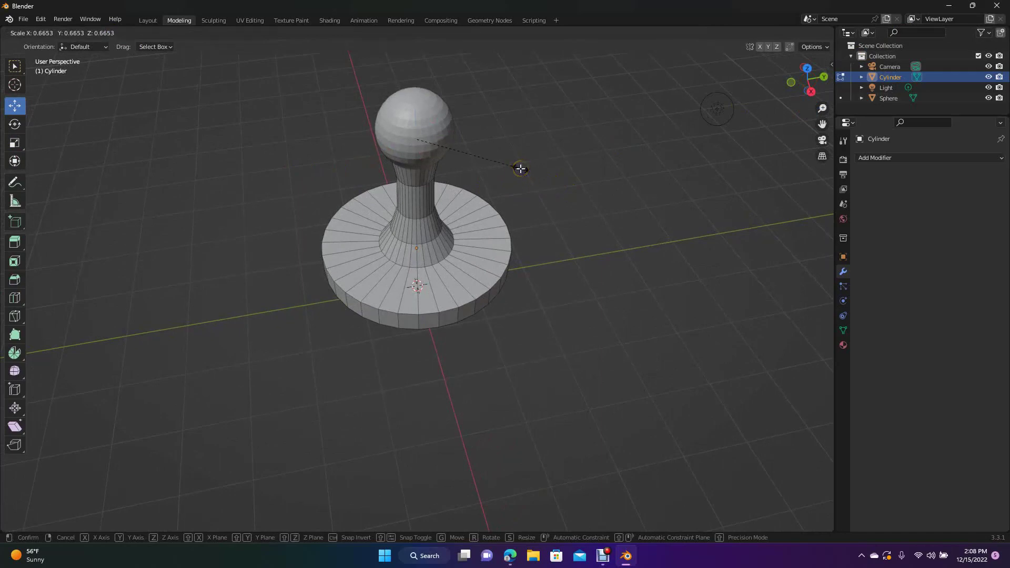
click(520, 169)
drag(800, 84, 2, 105)
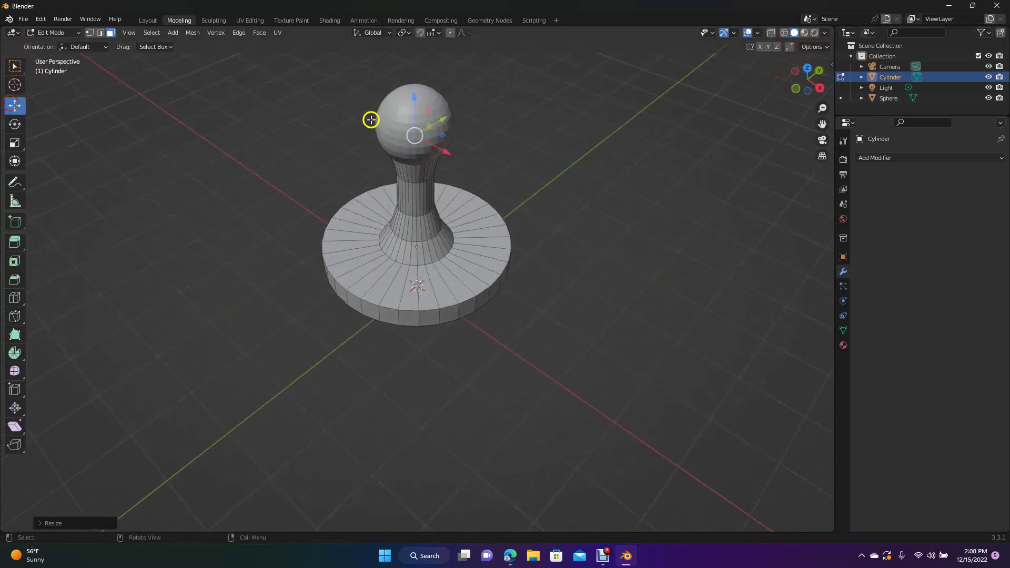
click(31, 99)
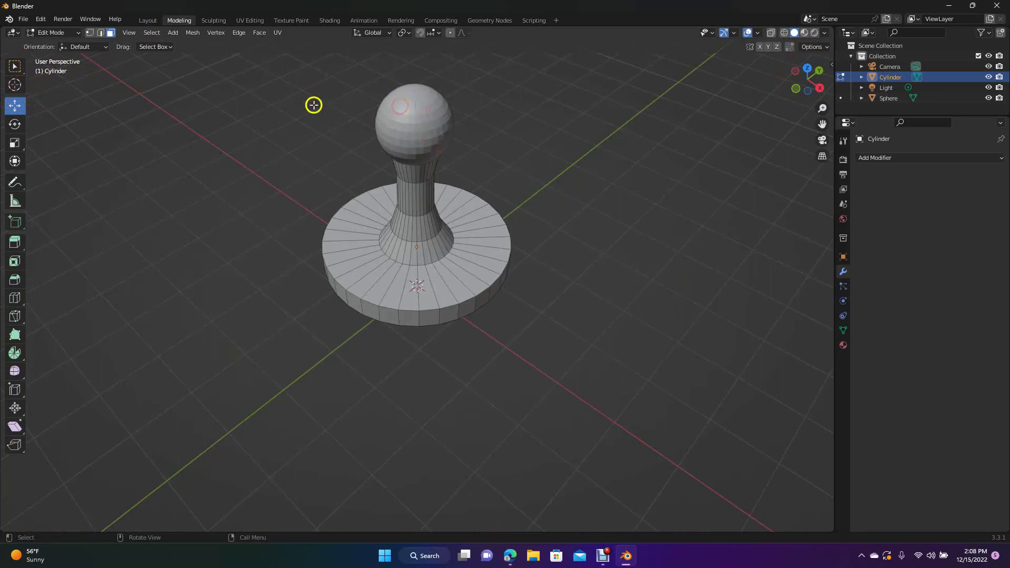
Return to the Layout workspace and shrink the sphere to a scale of about 0.33.
click(148, 21)
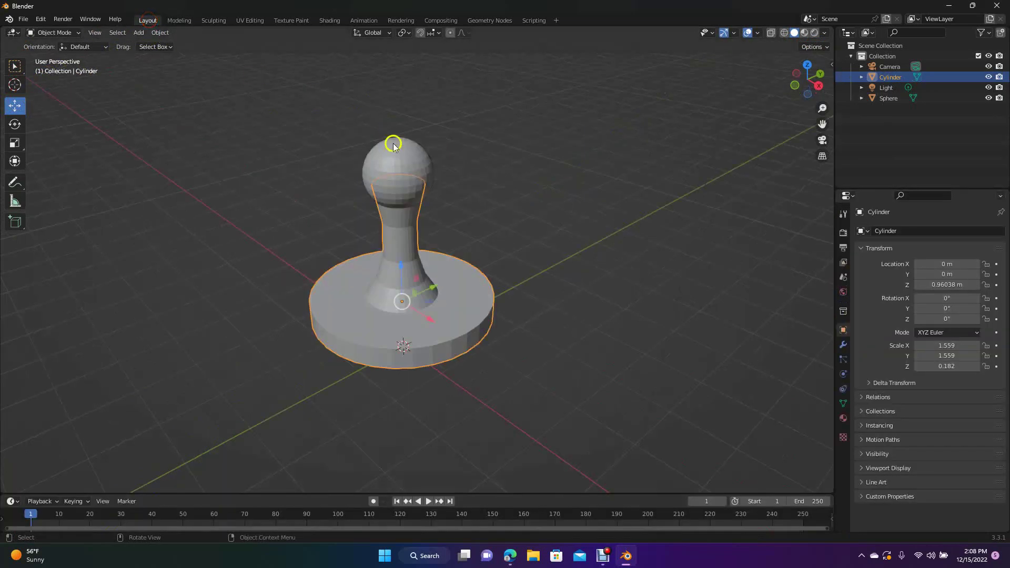
click(399, 157)
click(542, 206)
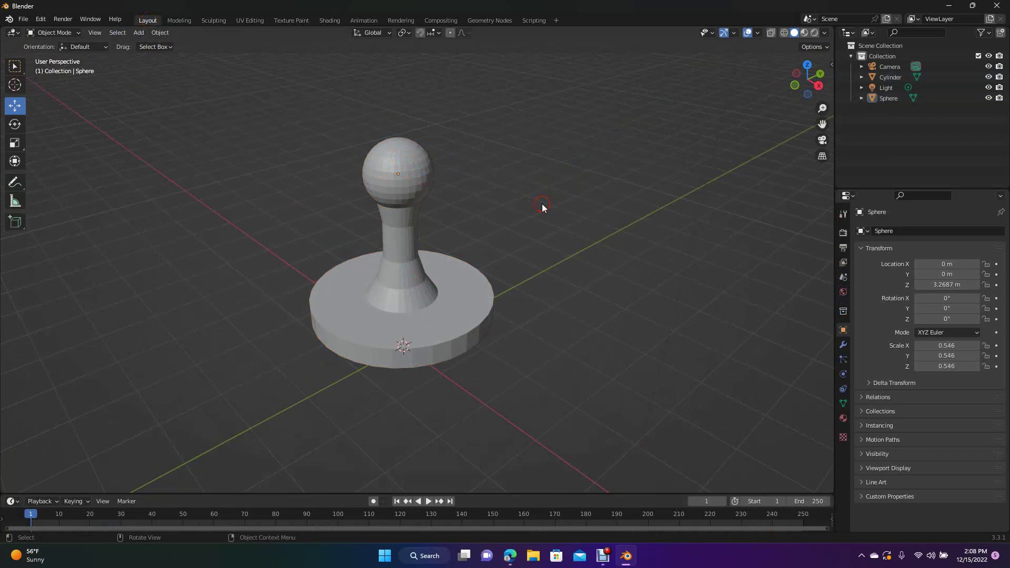
click(388, 169)
key(s)
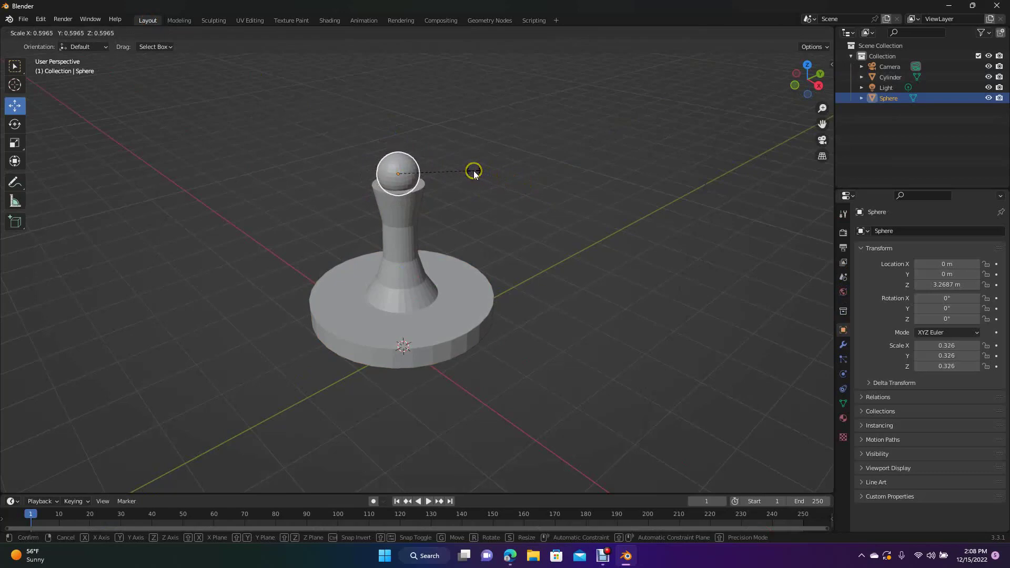
click(475, 171)
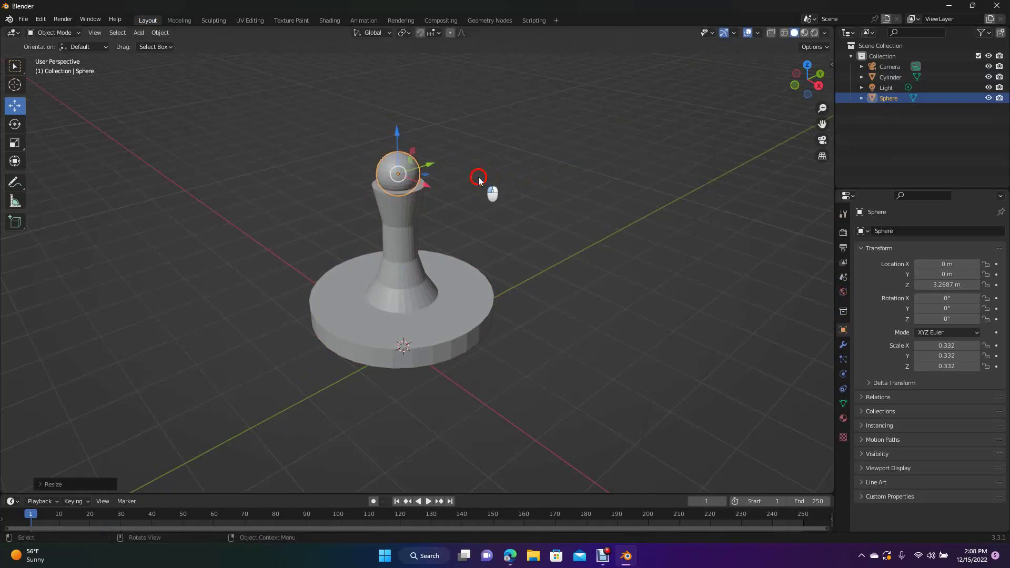
click(477, 176)
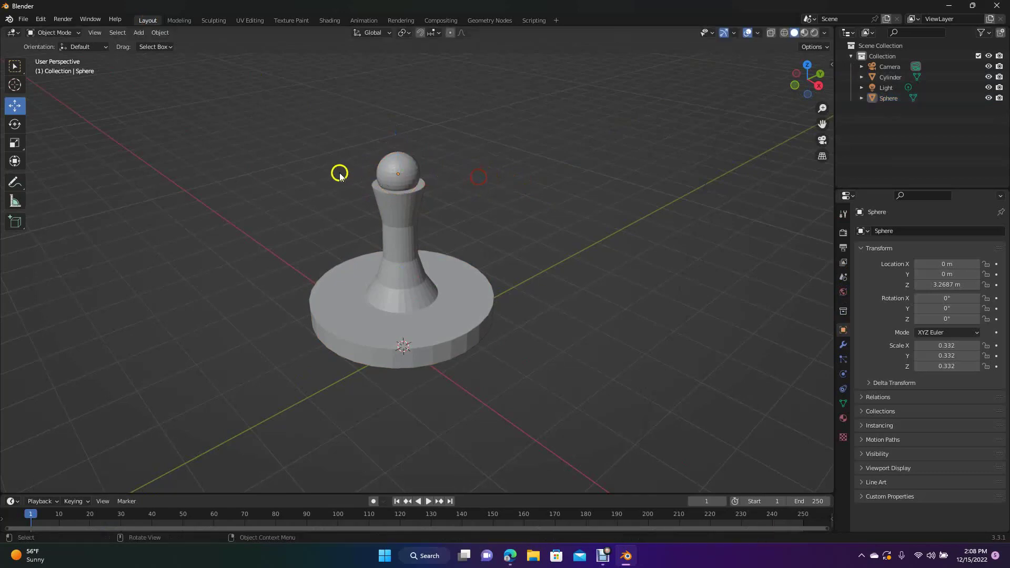
click(179, 21)
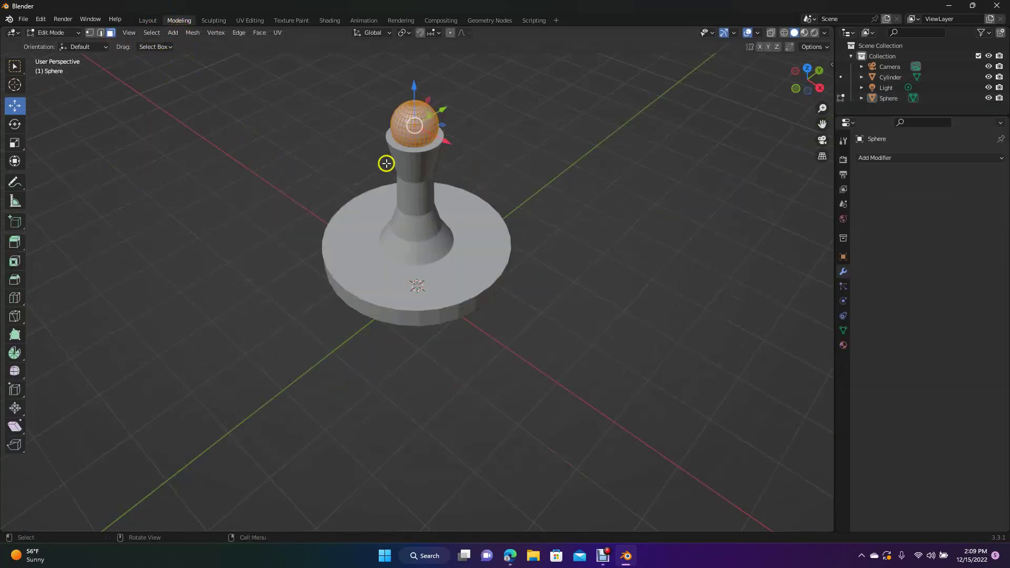
click(394, 143)
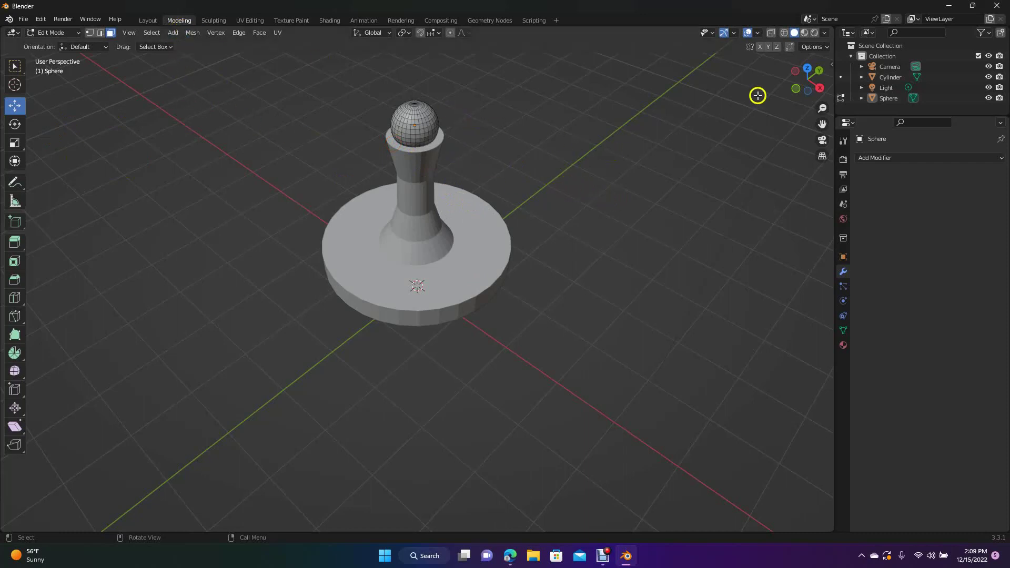
drag(809, 86, 805, 114)
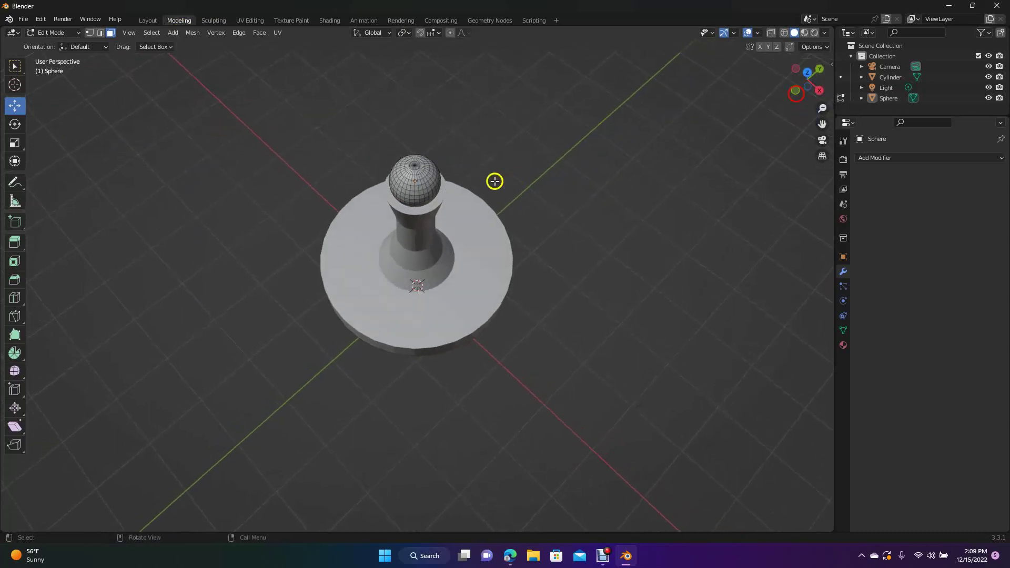
click(405, 208)
Select the cylinder body, edit it in the Modeling workspace, and scale the handle's top face inward so it tucks under the sphere.
click(149, 22)
click(406, 233)
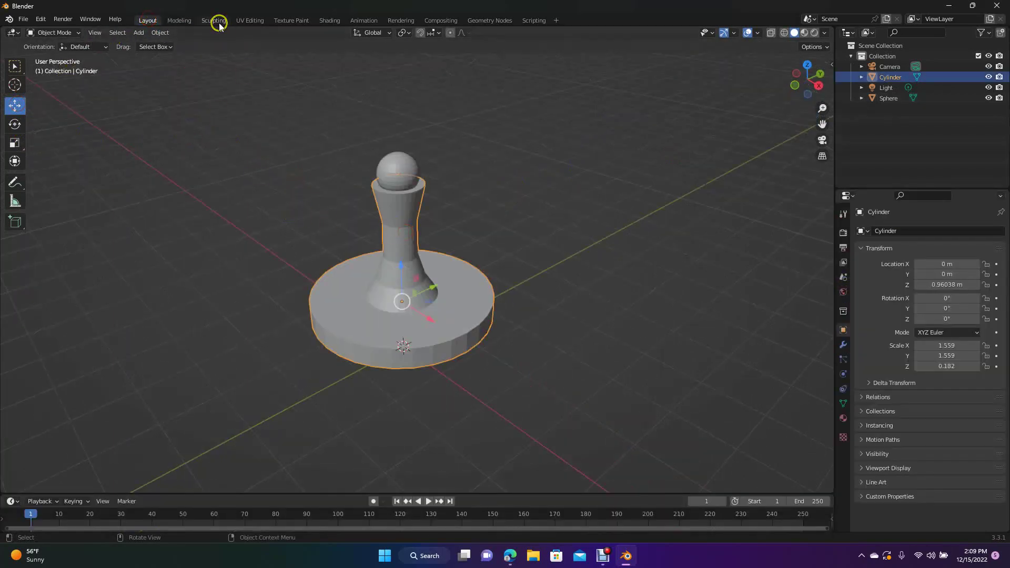
click(179, 20)
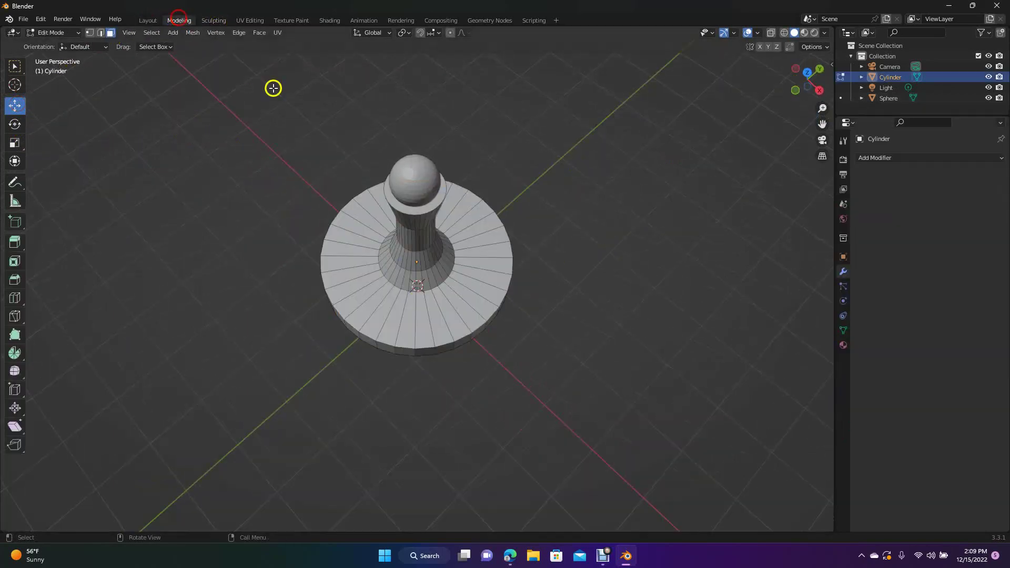
click(391, 200)
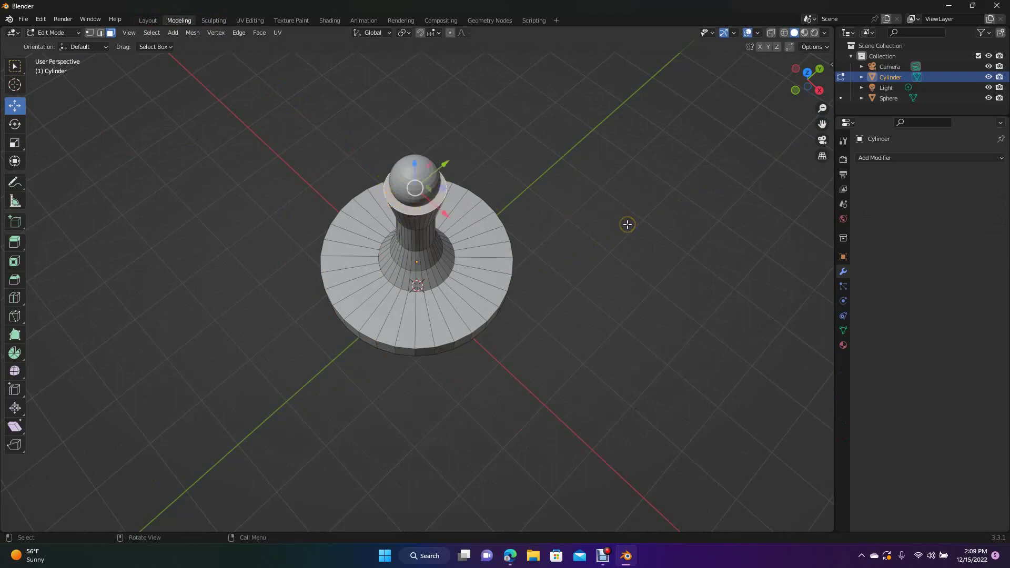
key(s)
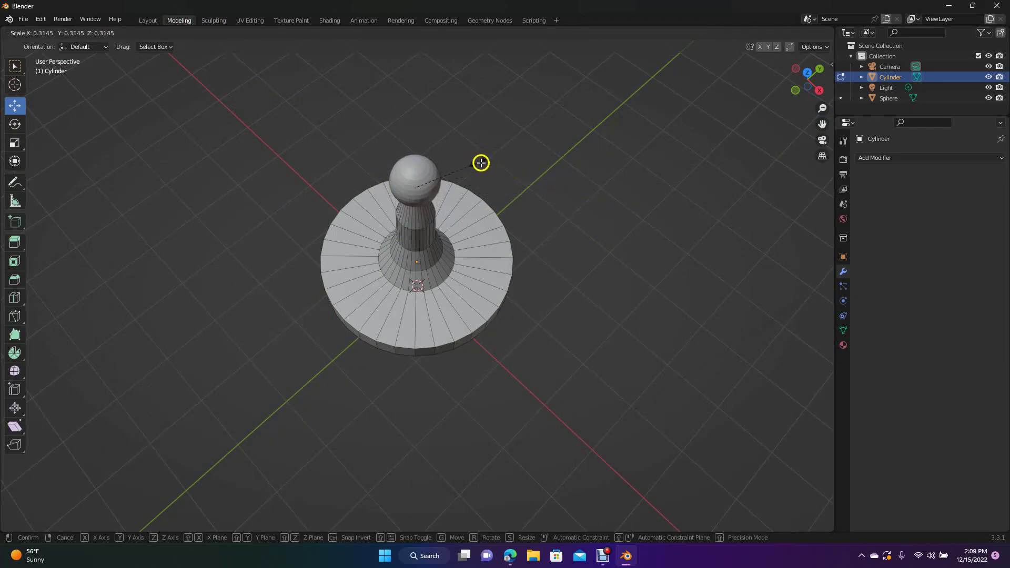
click(503, 169)
Add a loop cut around the middle of the handle and scale it inward to about 0.67.
drag(799, 91, 102, 214)
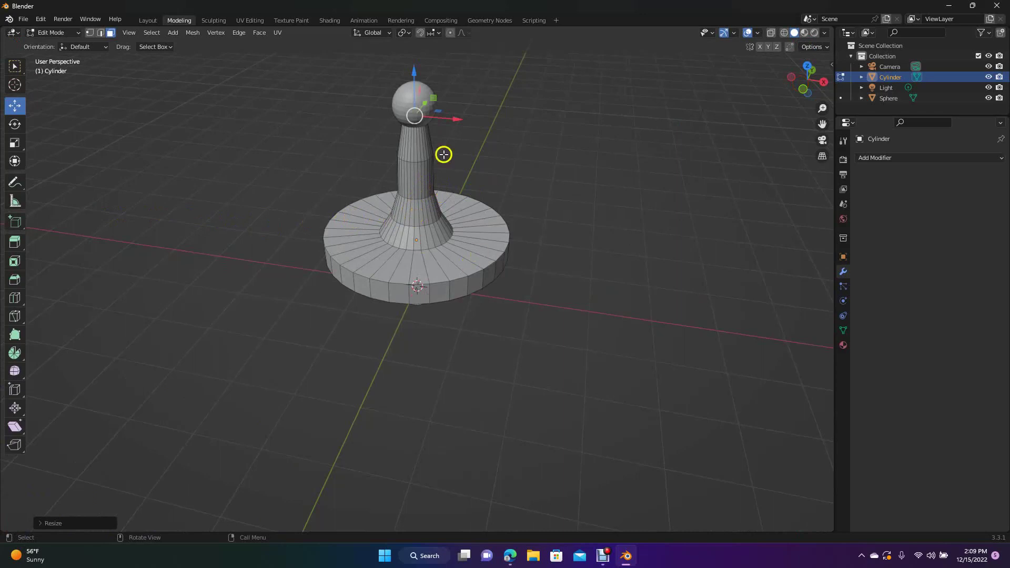
click(16, 299)
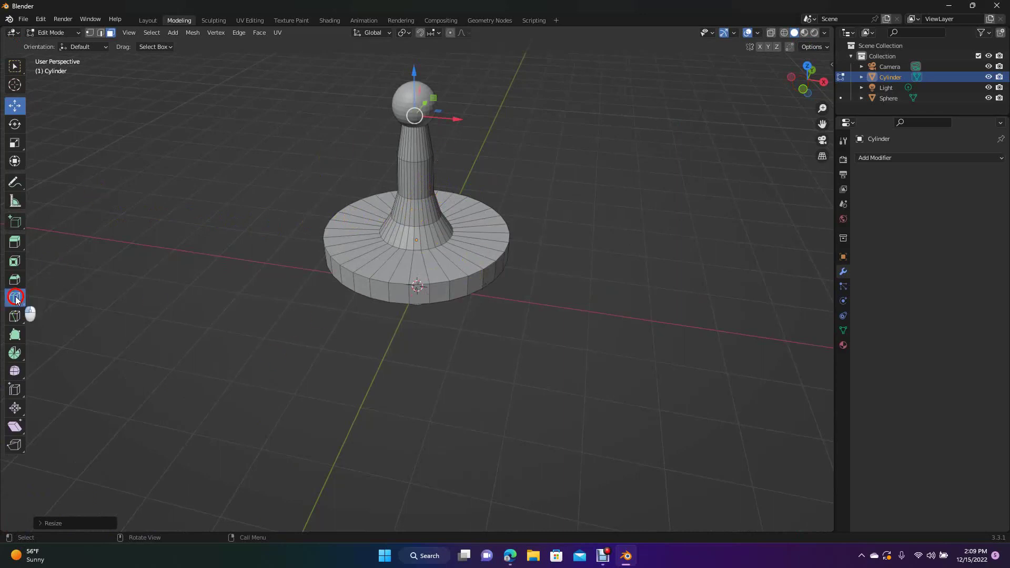
click(424, 175)
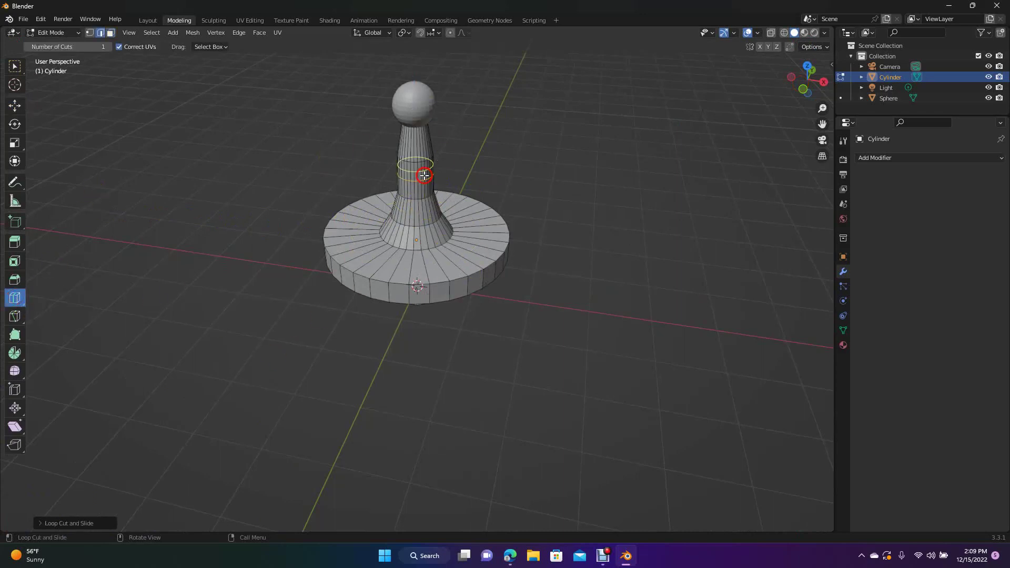
key(s)
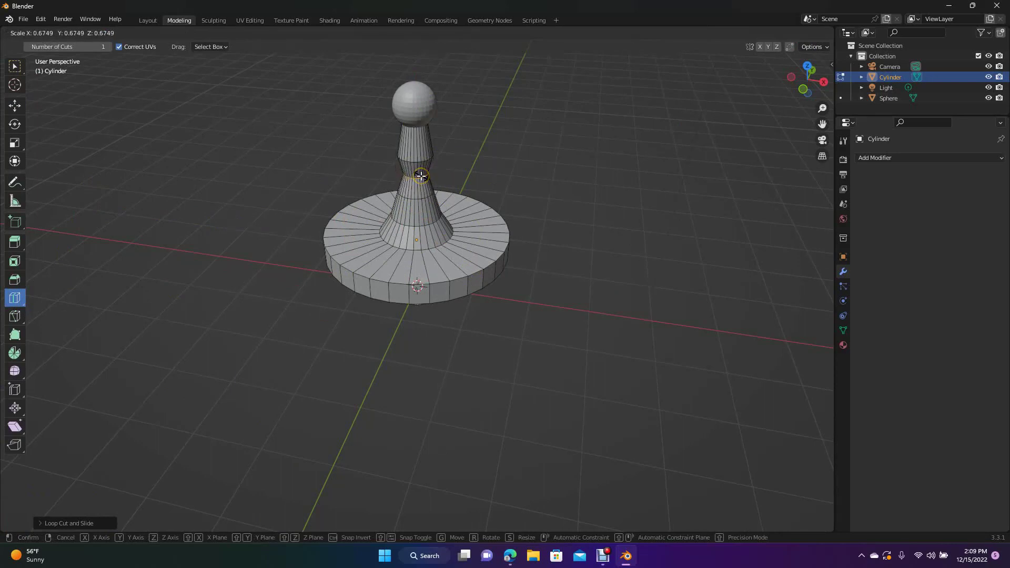
click(421, 176)
Add a loop cut to the handle's upper section, between its bulge and the sphere, and scale it inward to form a narrow neck.
click(418, 154)
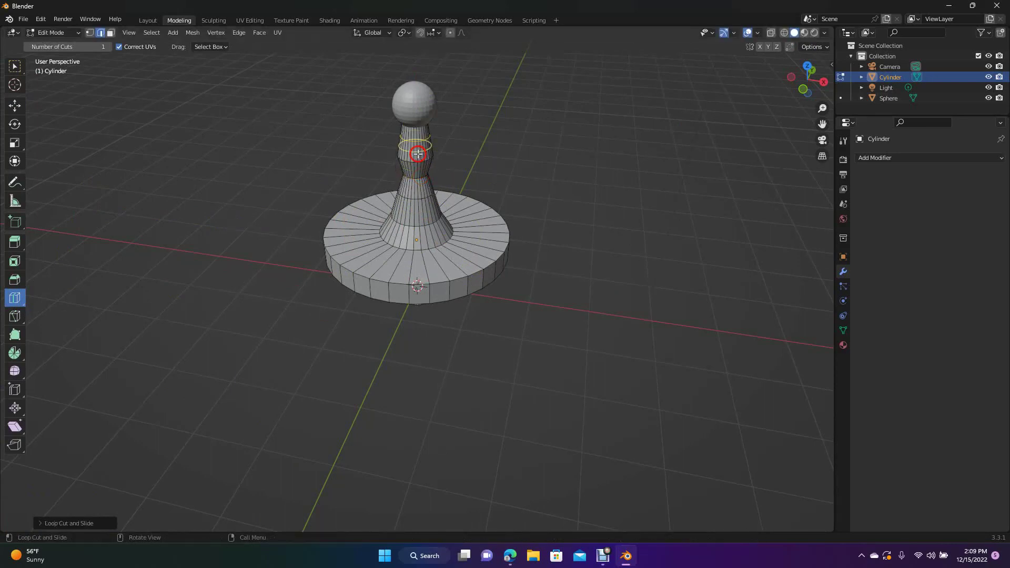
drag(418, 153, 520, 157)
click(388, 172)
drag(422, 148, 424, 154)
key(s)
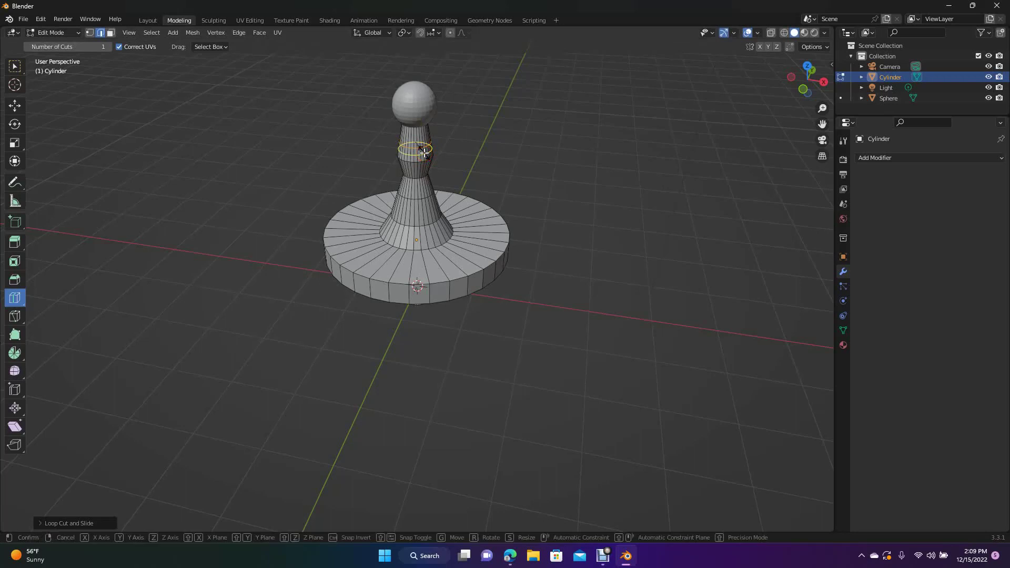
click(418, 150)
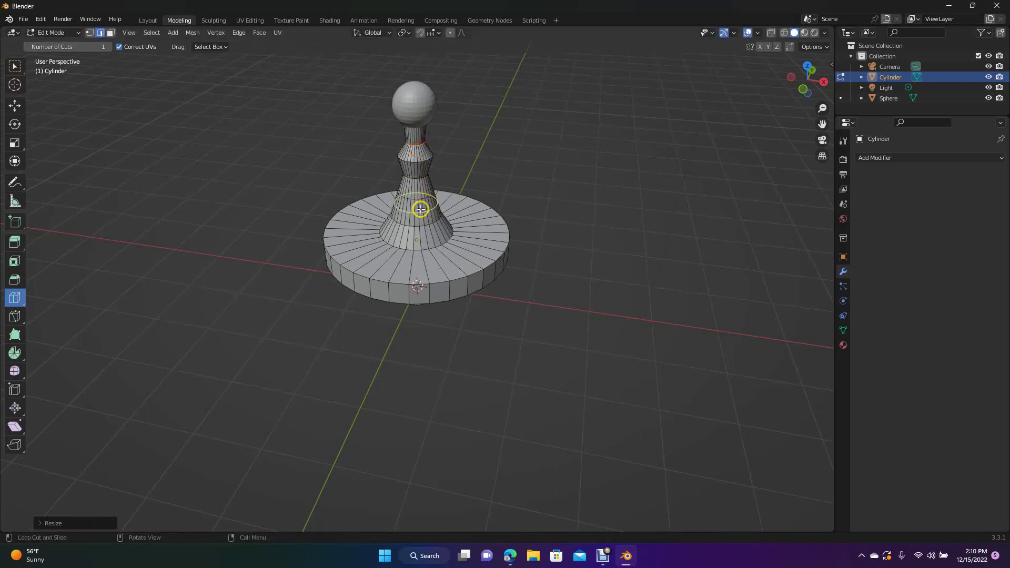
Add a loop cut on the upper part of the handle's flared base and scale it inward to about 0.85.
click(420, 220)
key(s)
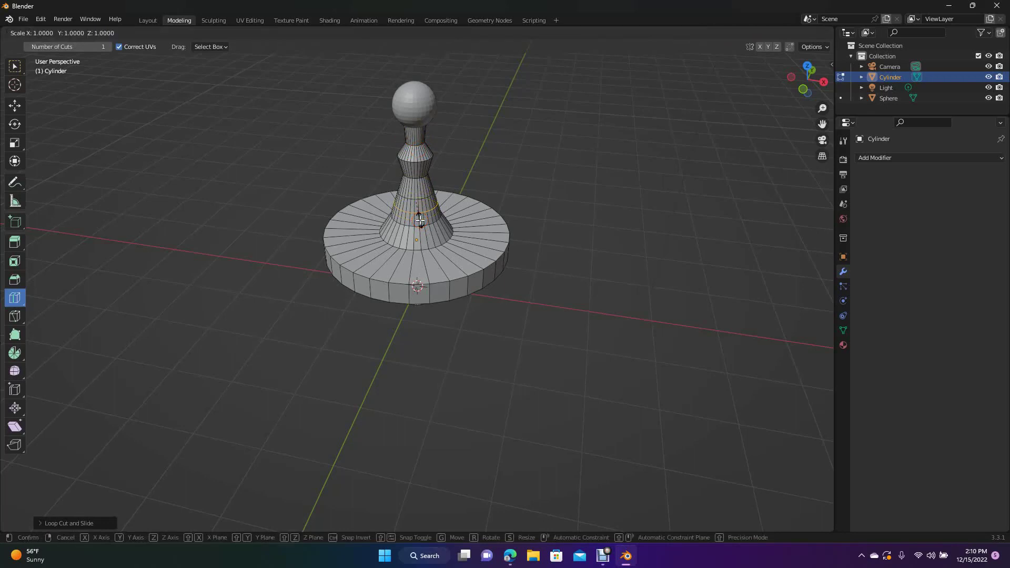
click(413, 215)
click(413, 216)
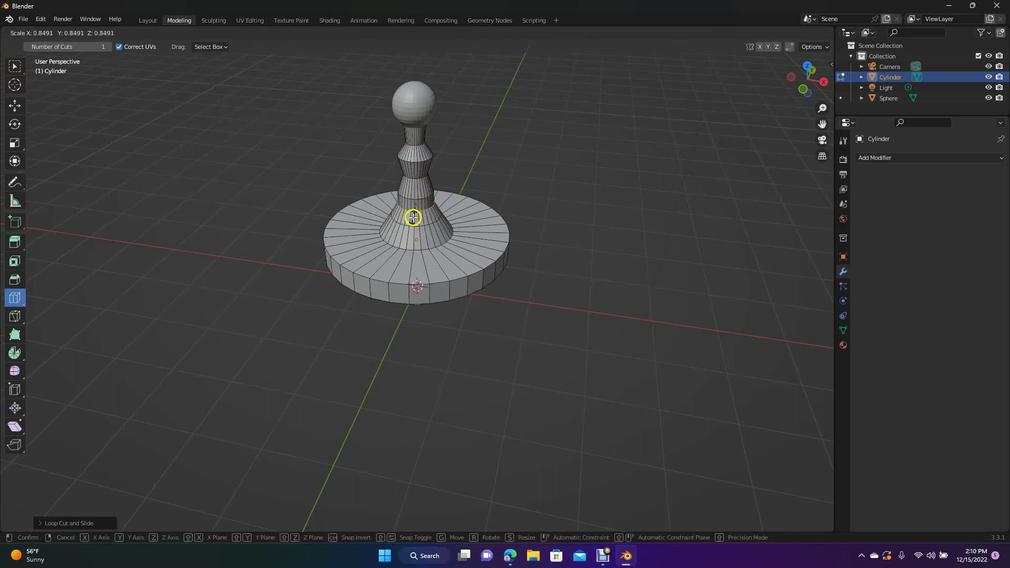
Add another loop cut low on the handle's flare, just above the disc, and scale it inward to about 0.82.
click(416, 232)
click(415, 232)
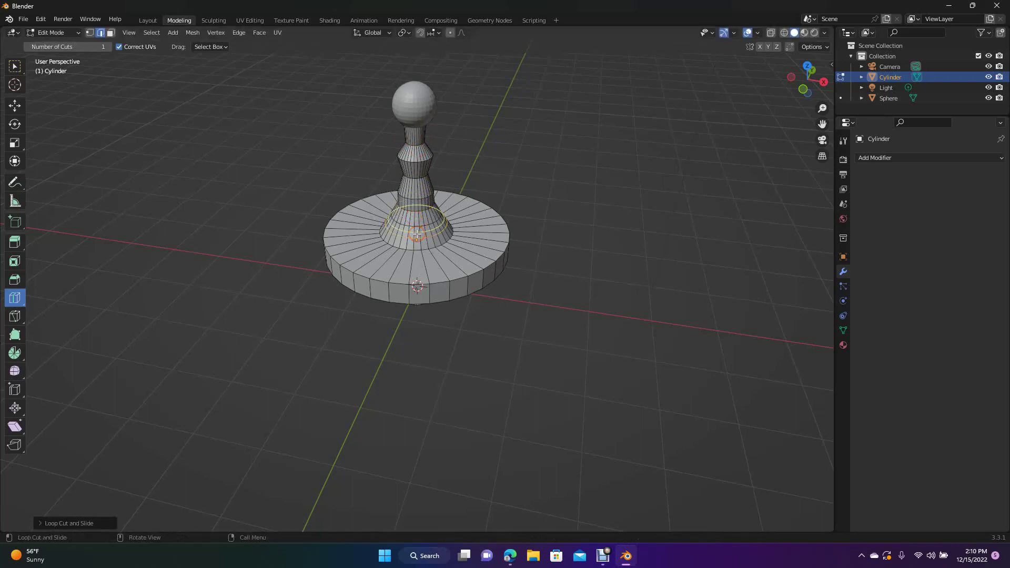
key(s)
click(413, 230)
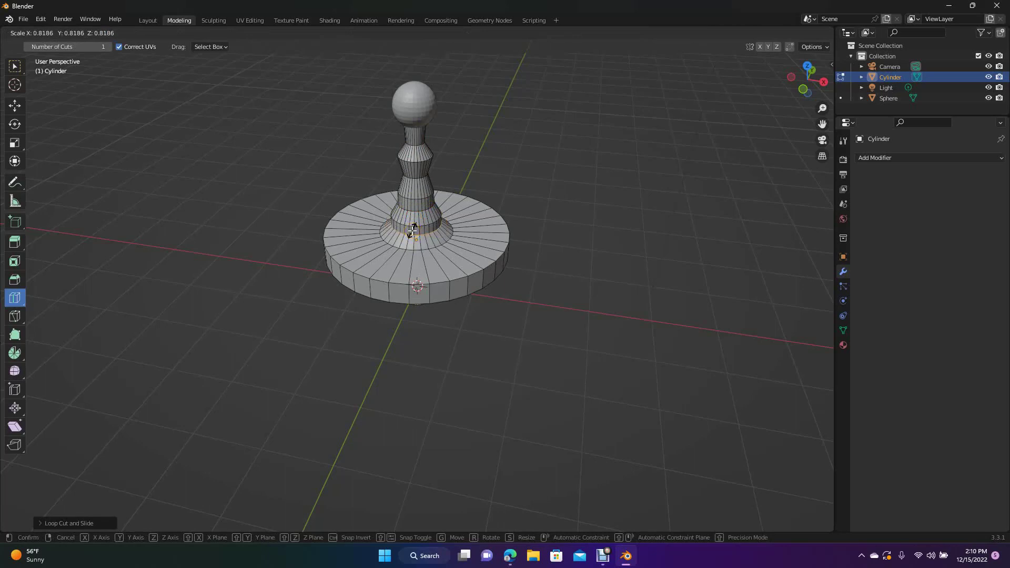
Add a loop cut at the top of the lower stem, just beneath the disc, and scale it inward to about 0.34.
drag(804, 86, 794, 525)
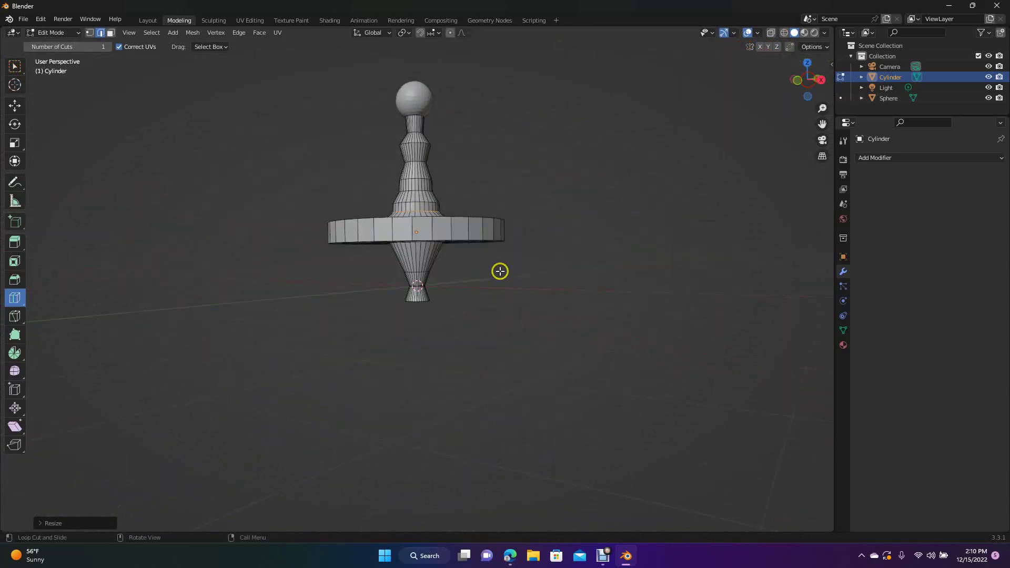
drag(426, 257, 424, 250)
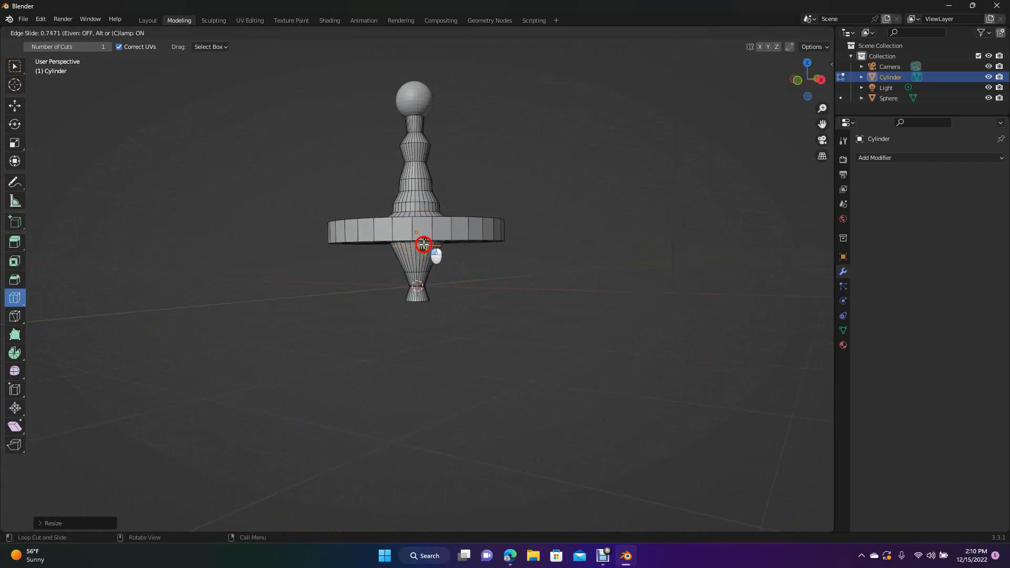
drag(423, 245, 422, 246)
key(s)
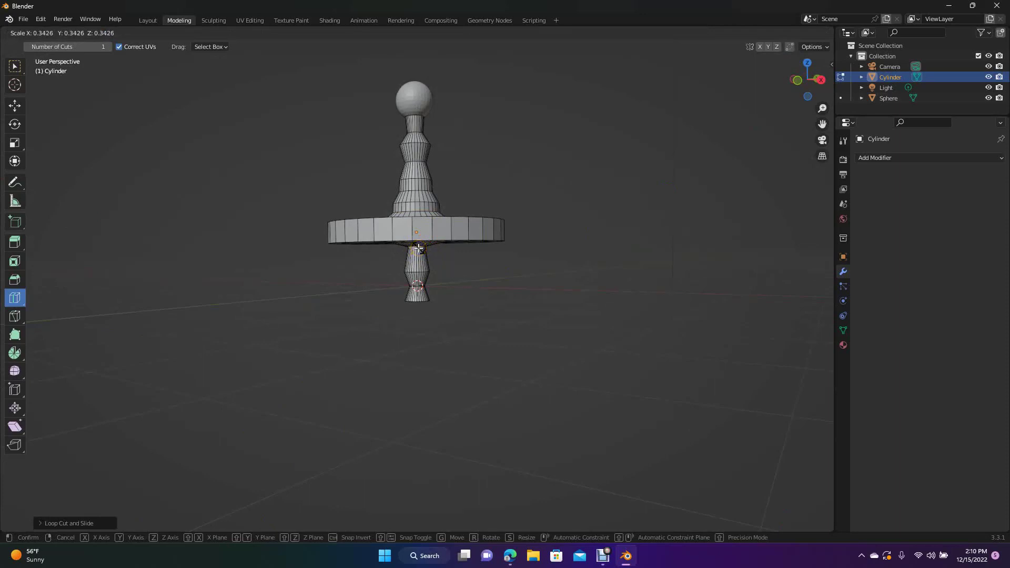
click(418, 249)
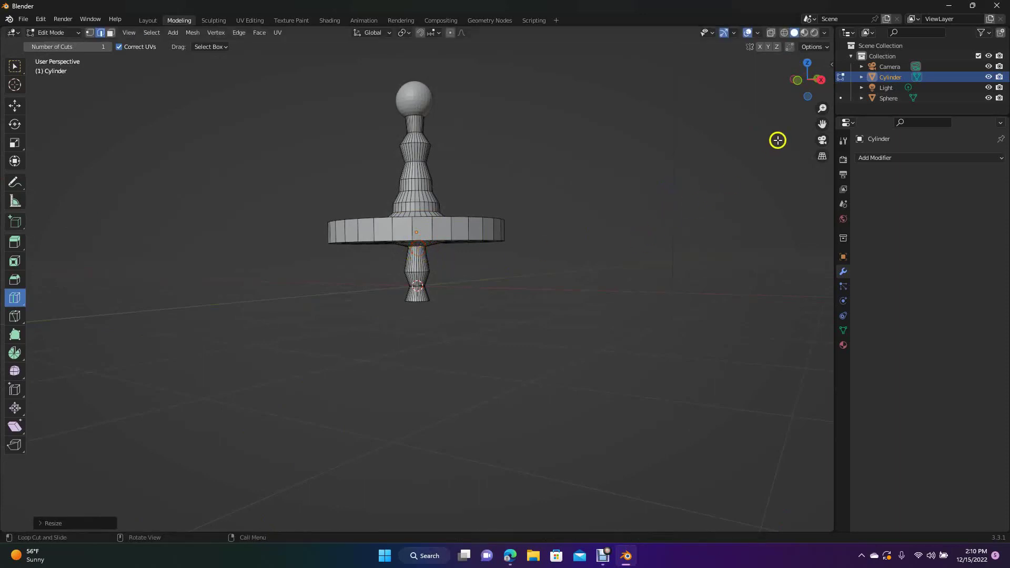
Add a UV sphere, scale it to about 0.182 and lower it to Z about -0.49 m, just beneath the lower stem.
mouse_move(804, 91)
mouse_down()
mouse_move(812, 89)
mouse_move(800, 91)
mouse_up()
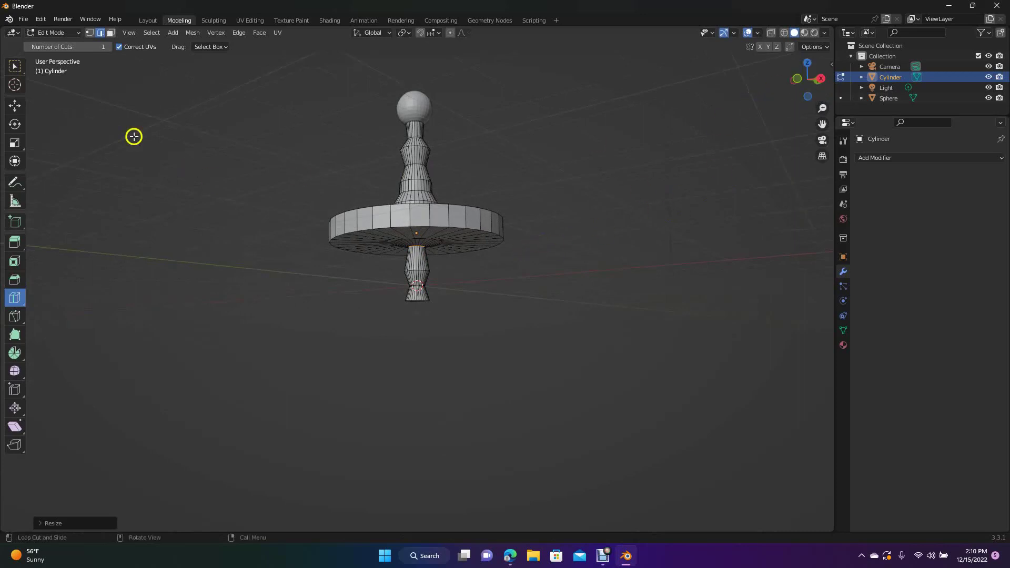
click(15, 106)
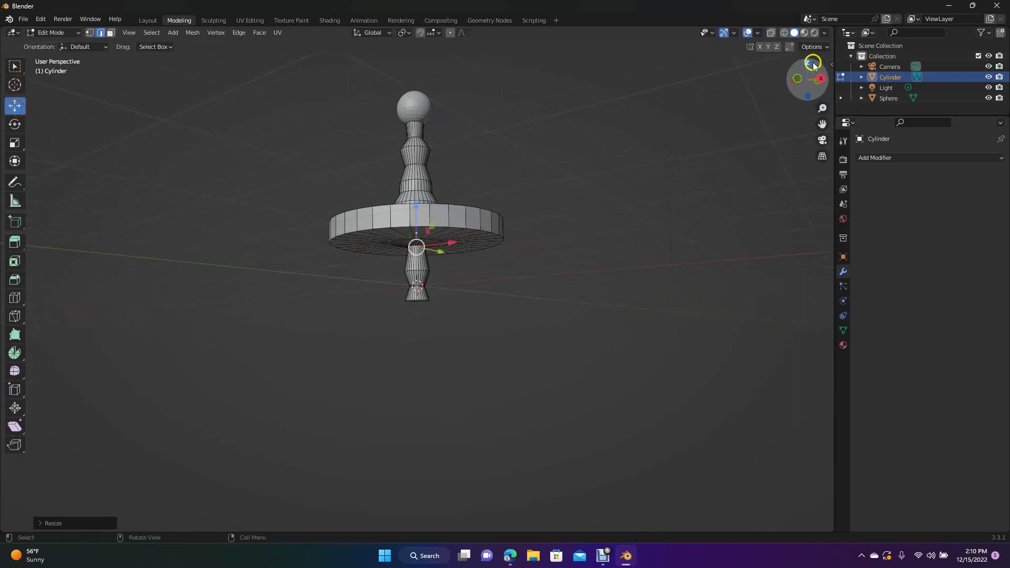
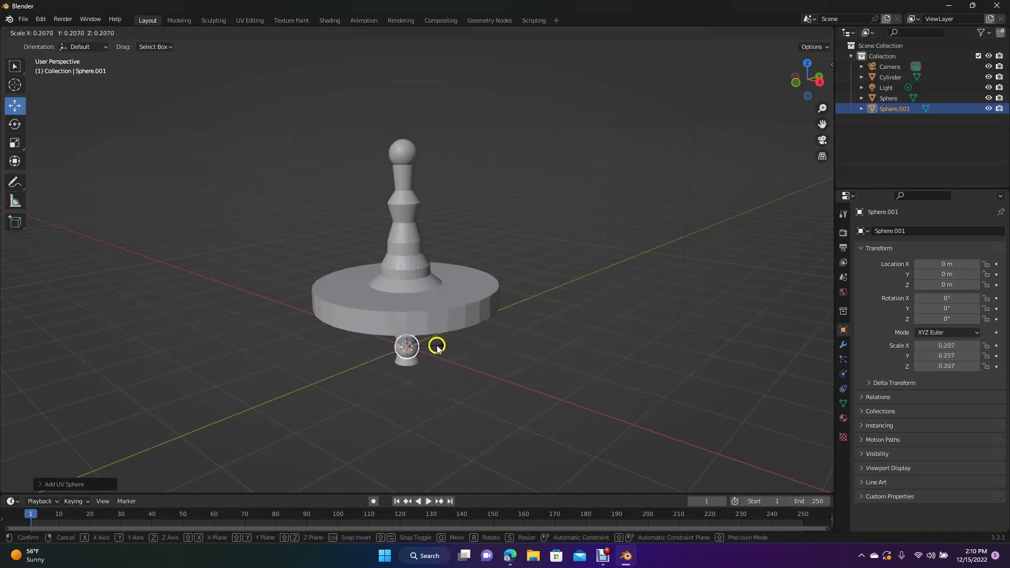
click(434, 349)
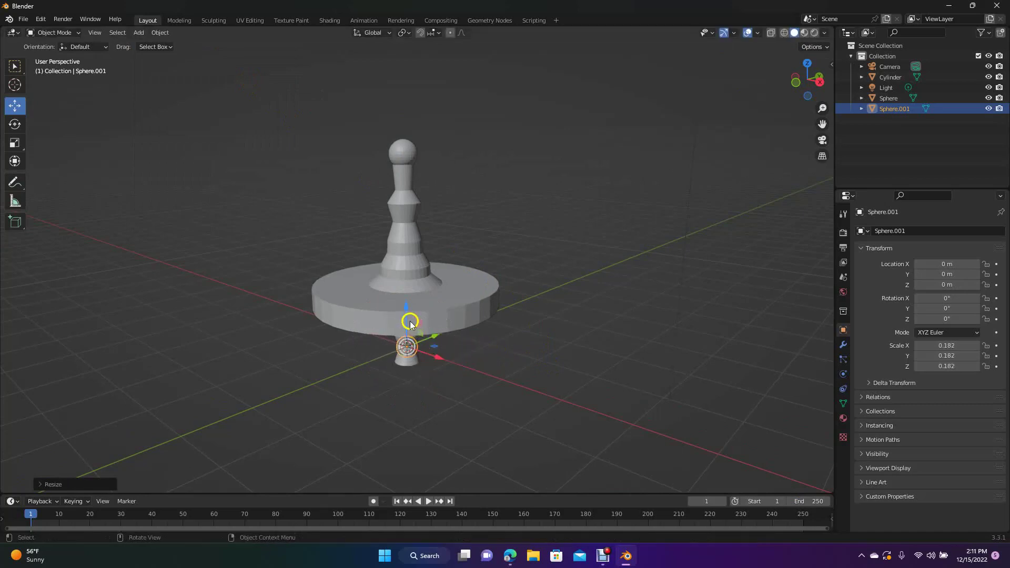
drag(407, 309, 406, 330)
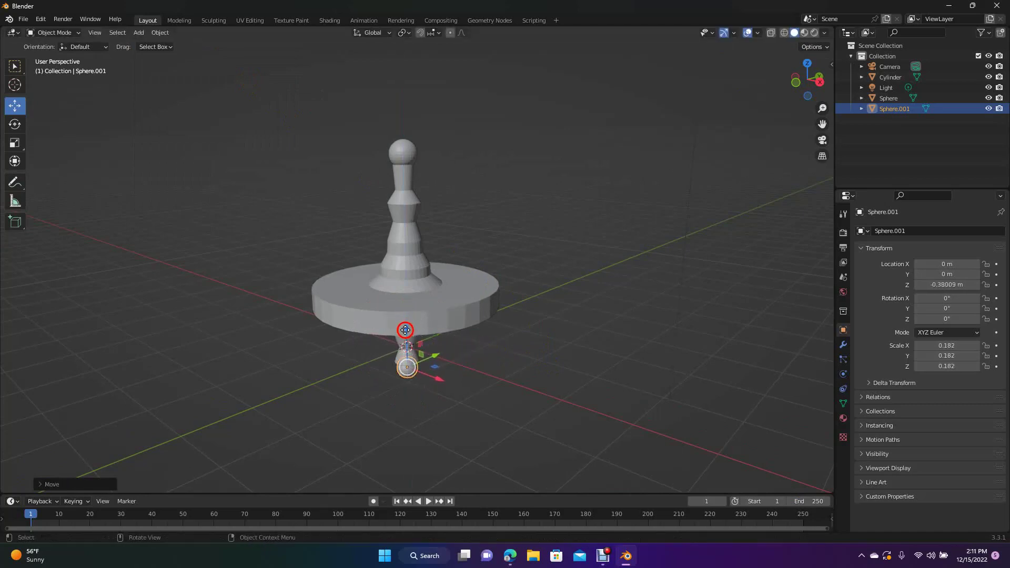
drag(807, 79, 8, 482)
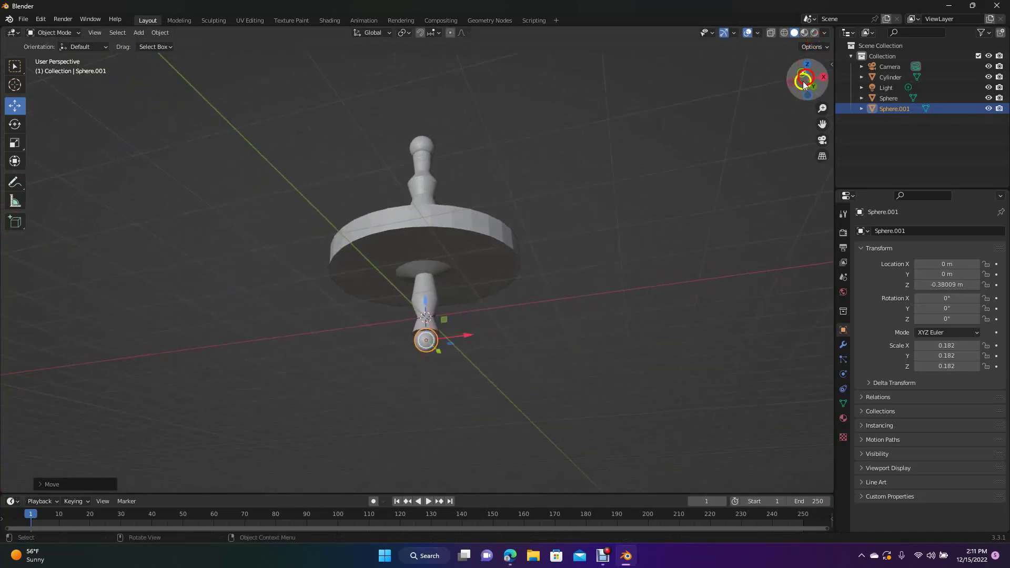
scroll(599, 294, up, 5)
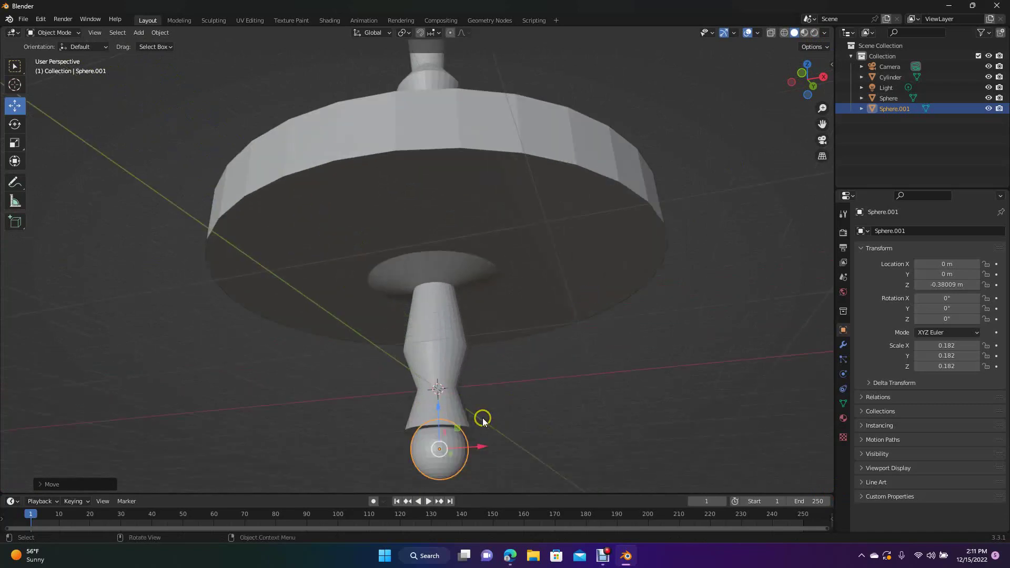
mouse_move(438, 411)
mouse_down()
mouse_move(436, 392)
mouse_move(436, 425)
mouse_up()
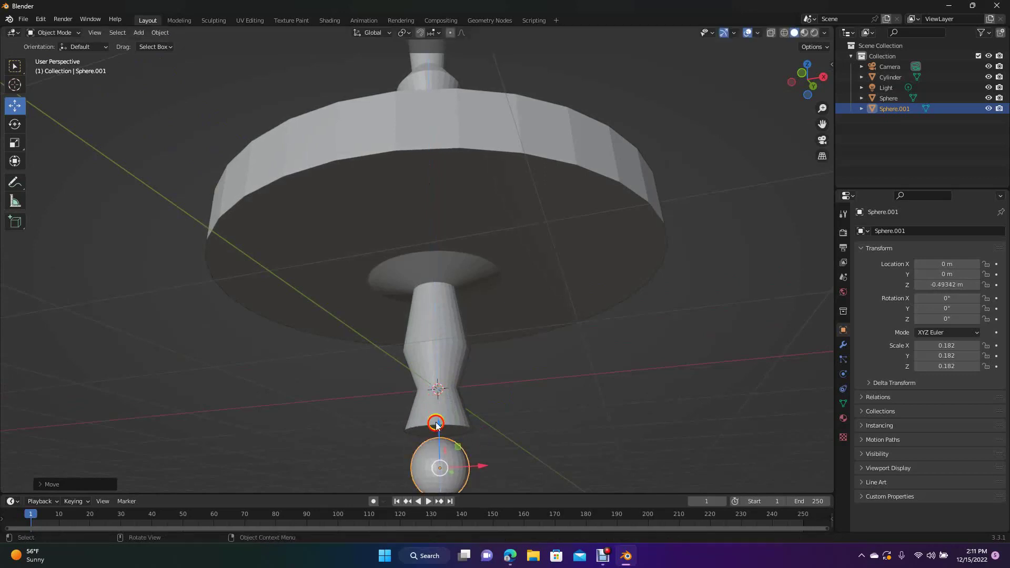
click(181, 18)
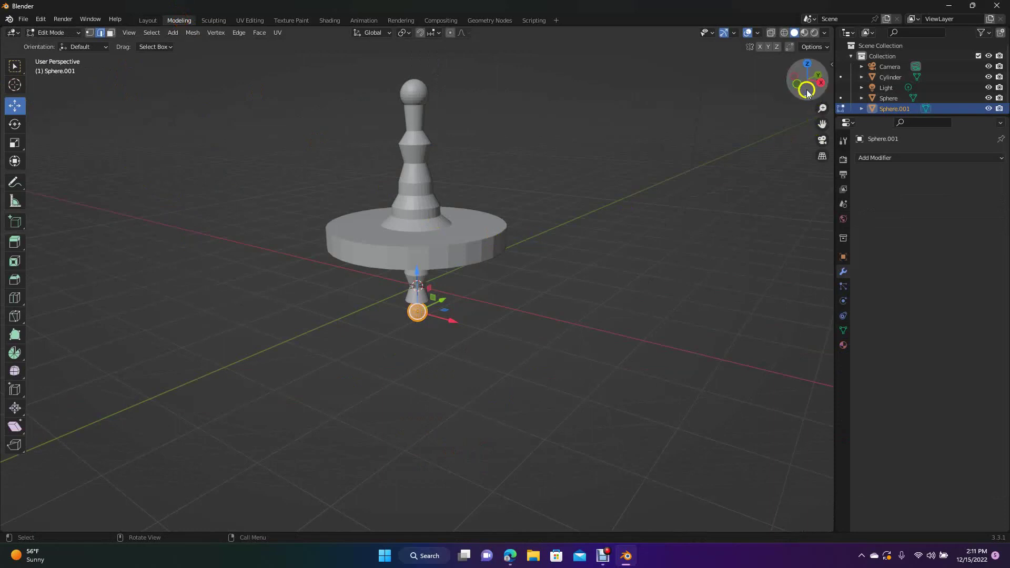
drag(807, 90, 583, 424)
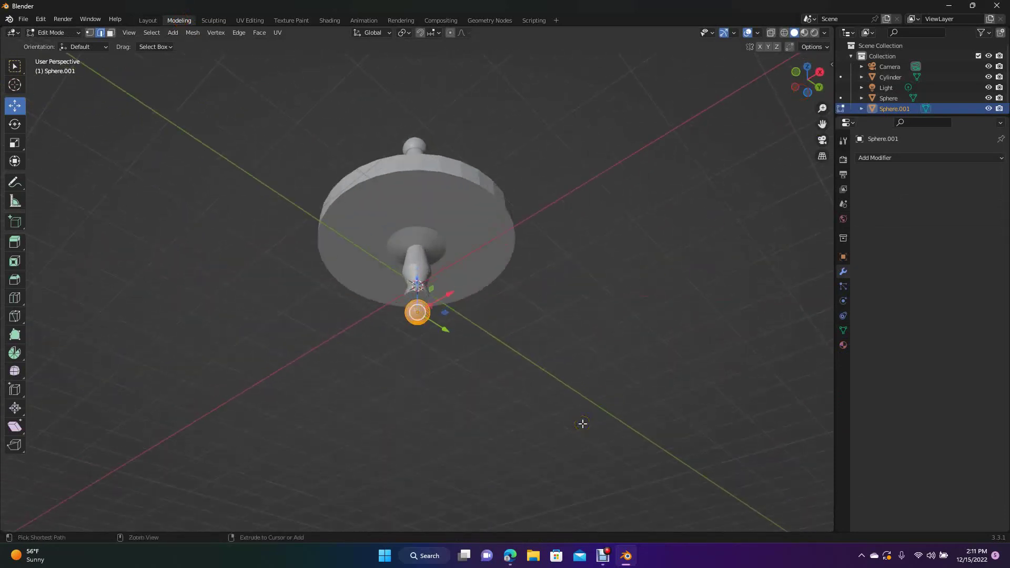
scroll(583, 424, up, 5)
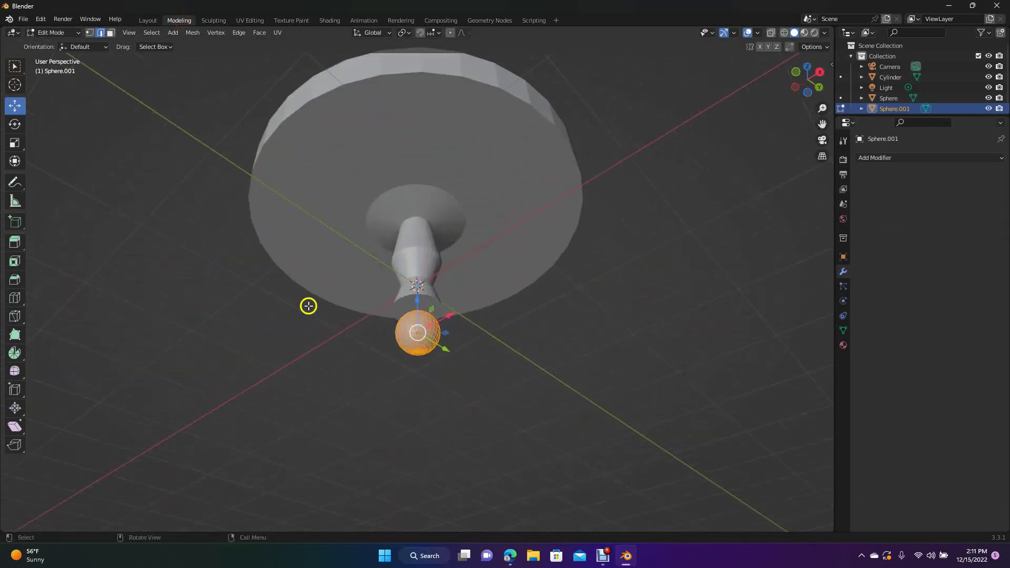
click(411, 301)
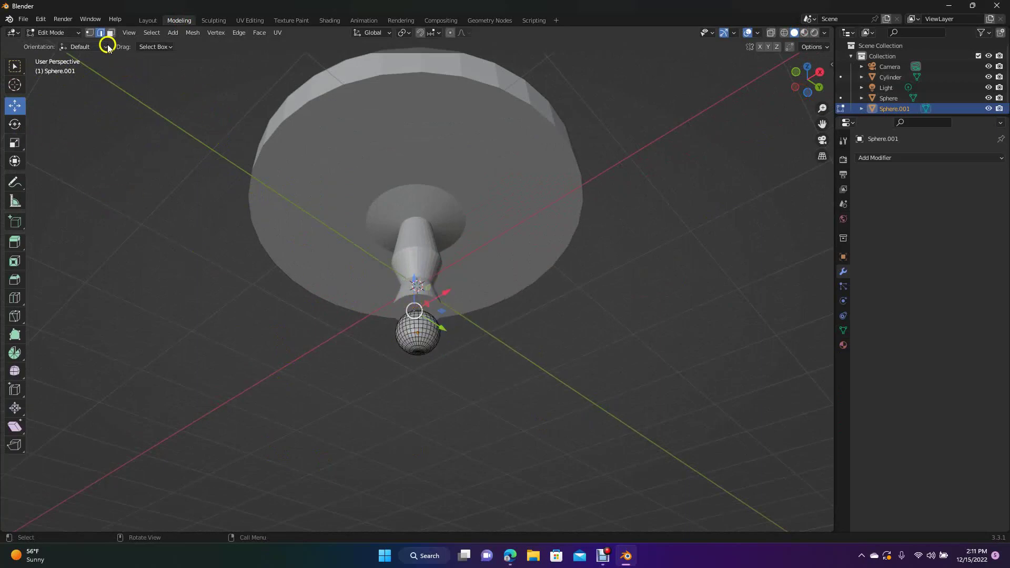
click(148, 21)
Edit the cylinder and scale the lower stem's bottom end face inward to about 0.52.
click(368, 235)
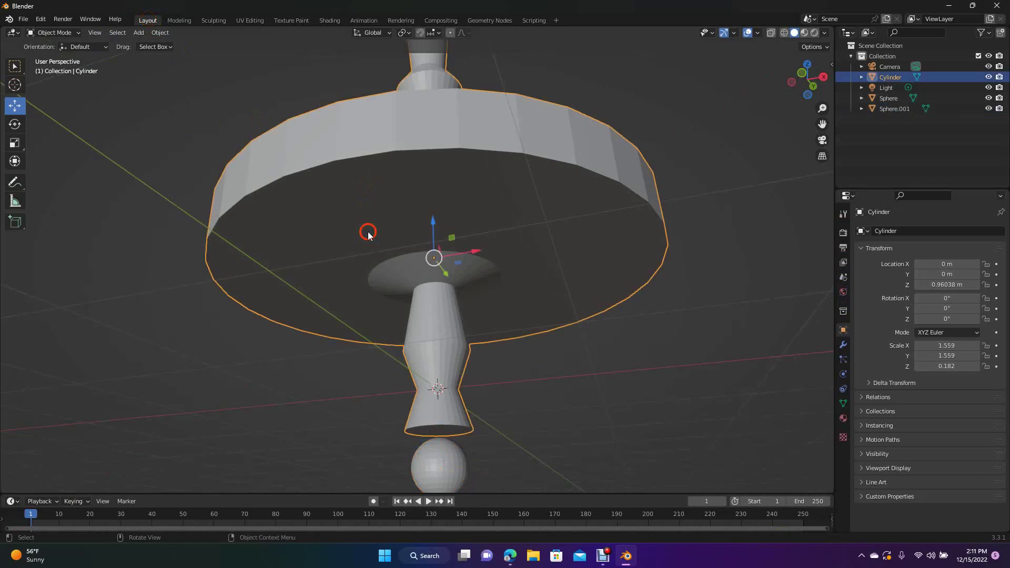
click(178, 21)
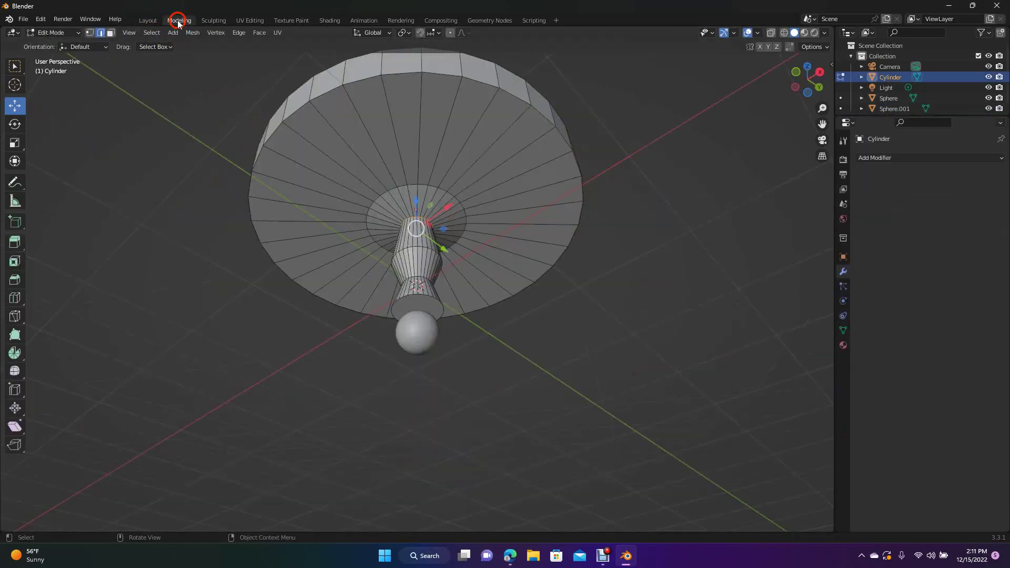
click(110, 32)
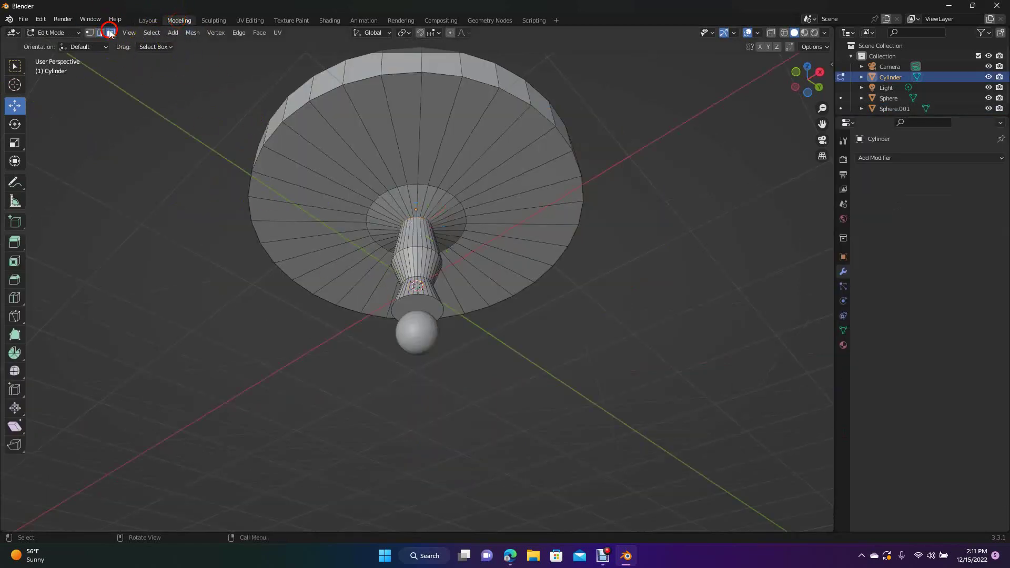
click(409, 303)
key(s)
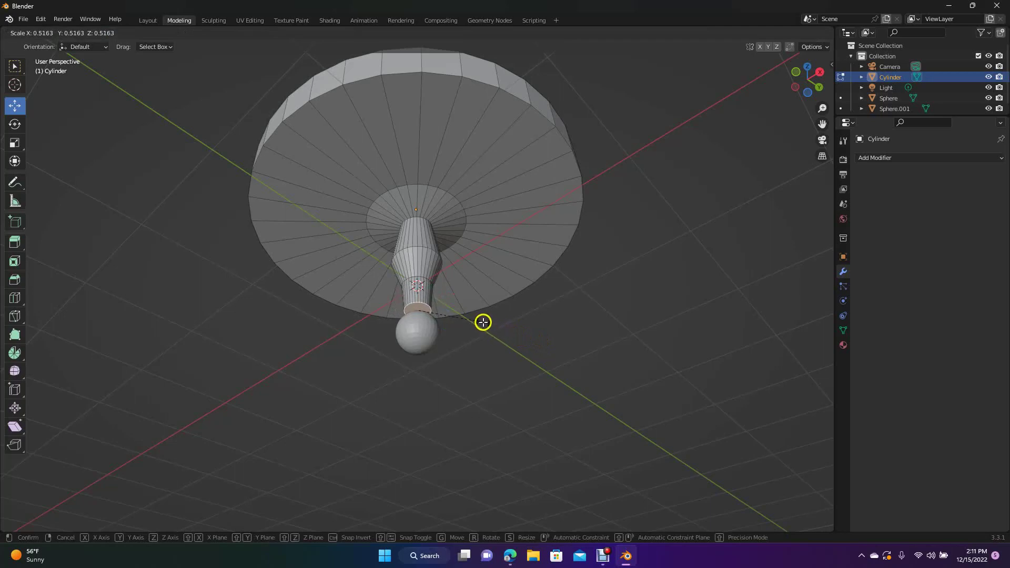
click(484, 323)
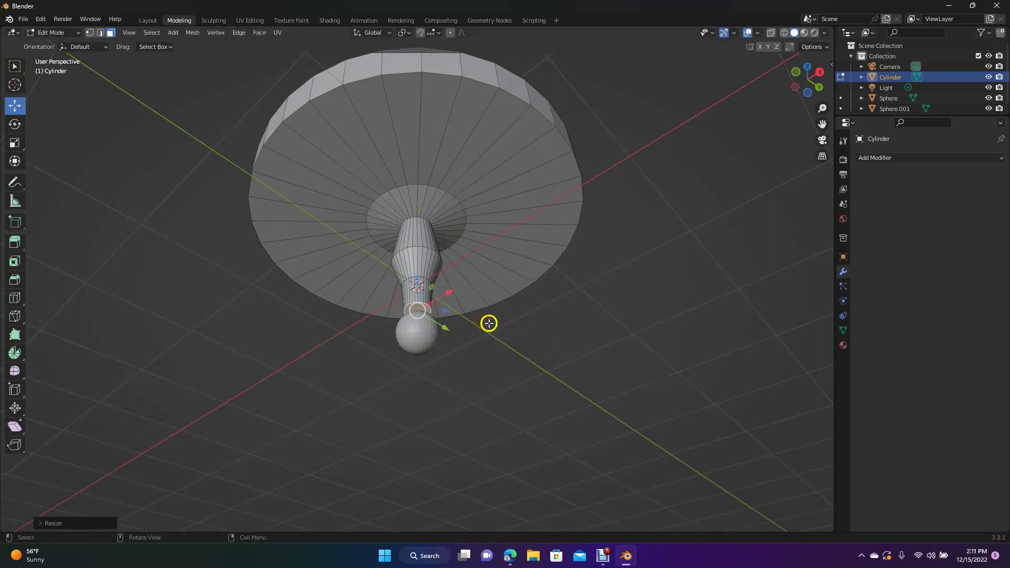
Add a loop cut to the lower stem just below its bulge and scale it slightly inward.
click(15, 298)
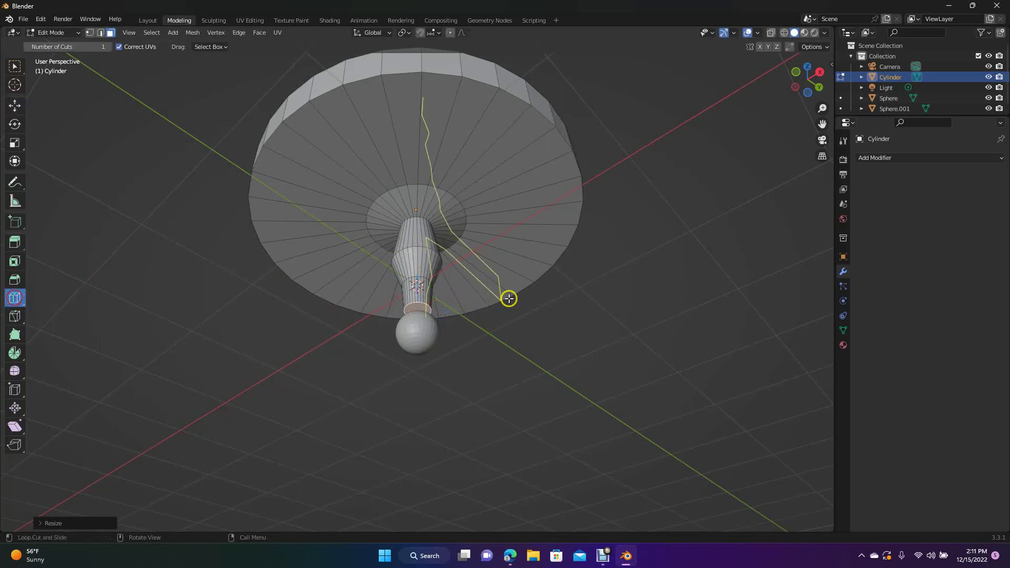
click(421, 266)
key(s)
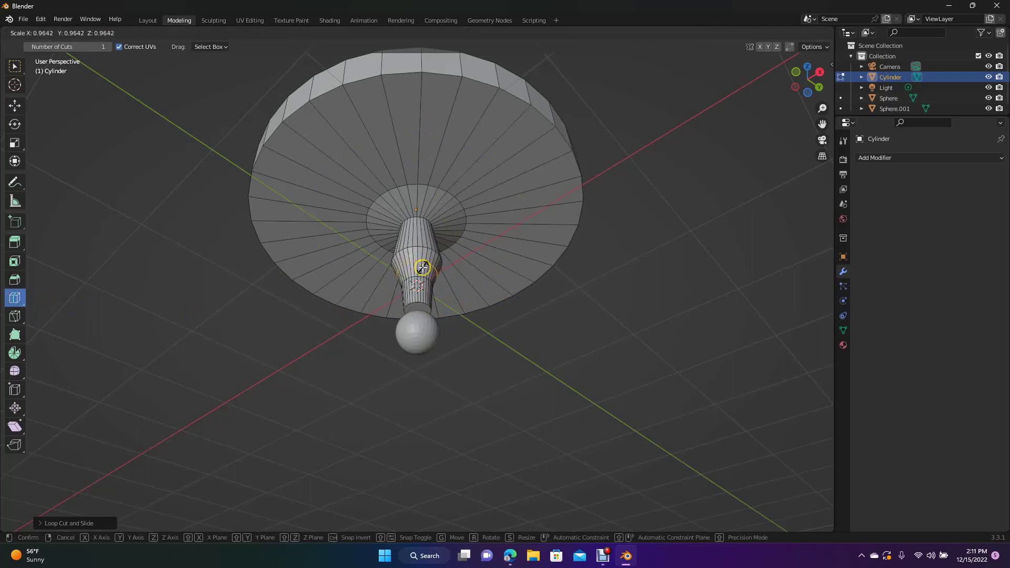
click(420, 264)
Add a loop cut on the lower stem between its bulge and the disc and scale it inward to about 0.68.
click(417, 243)
key(s)
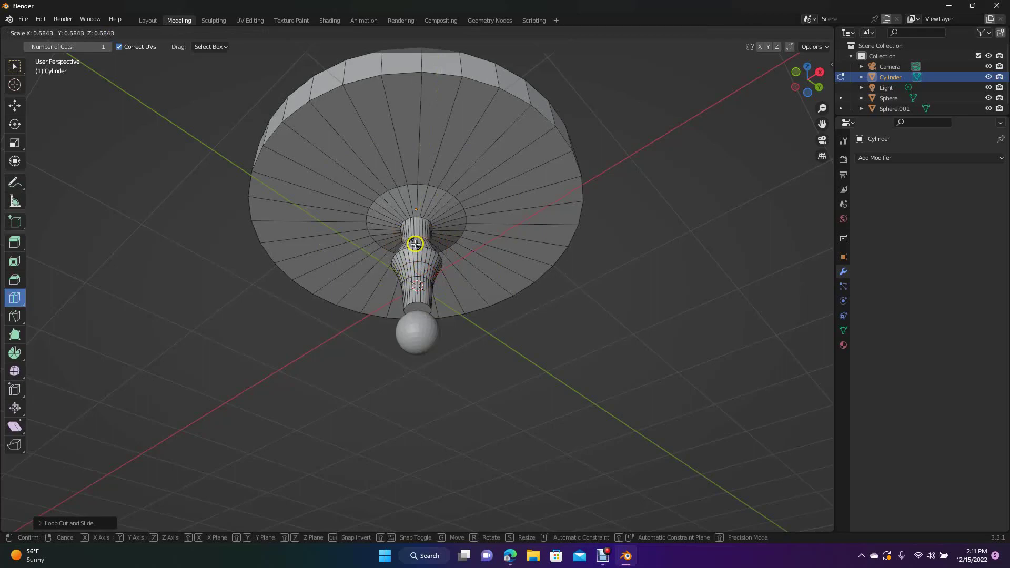
click(414, 240)
drag(796, 77, 799, 100)
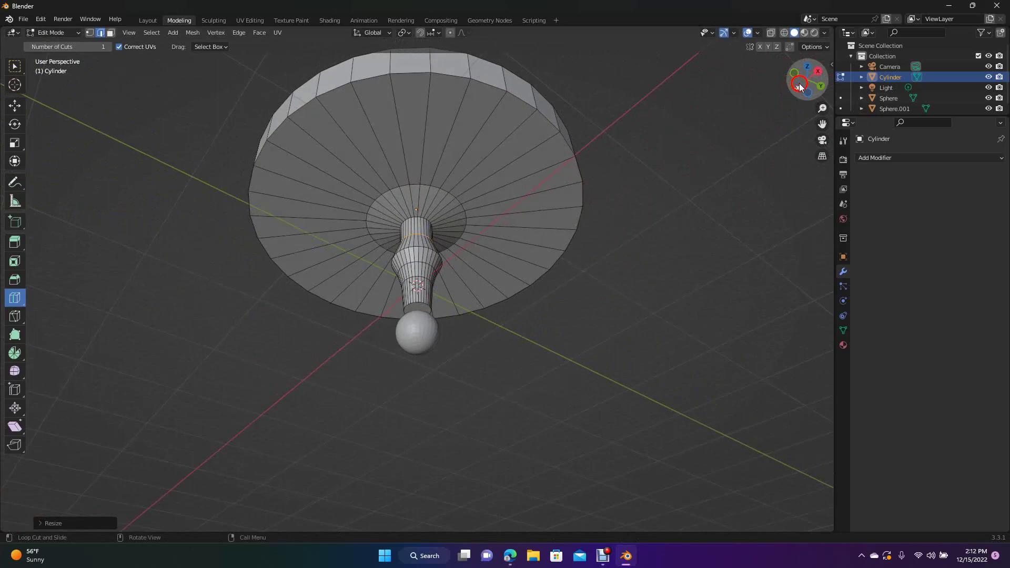
Scale the bottom sphere down to about 0.097 and raise it to Z about -0.30 m, against the lower stem's end.
click(21, 112)
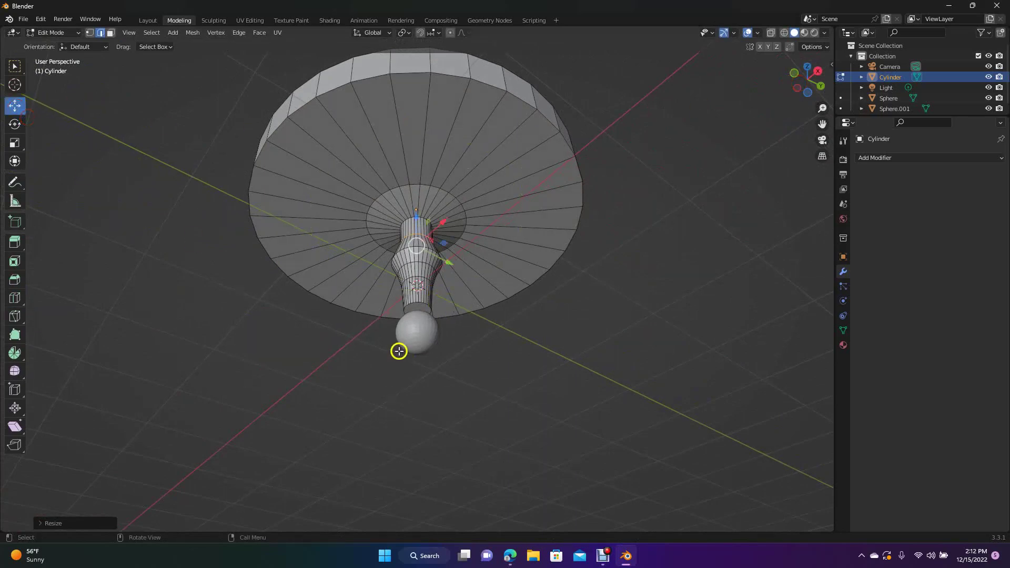
click(147, 20)
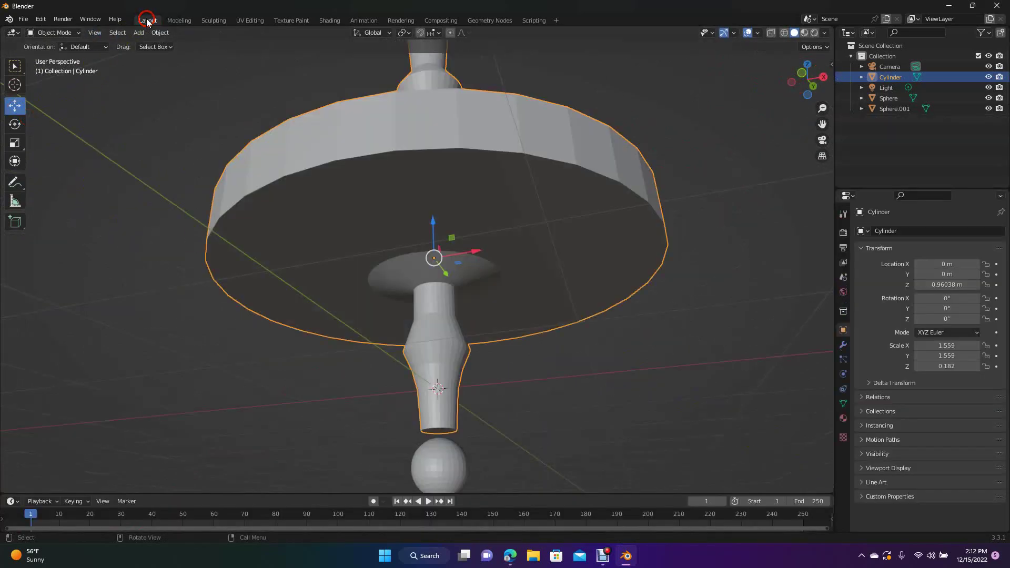
click(439, 452)
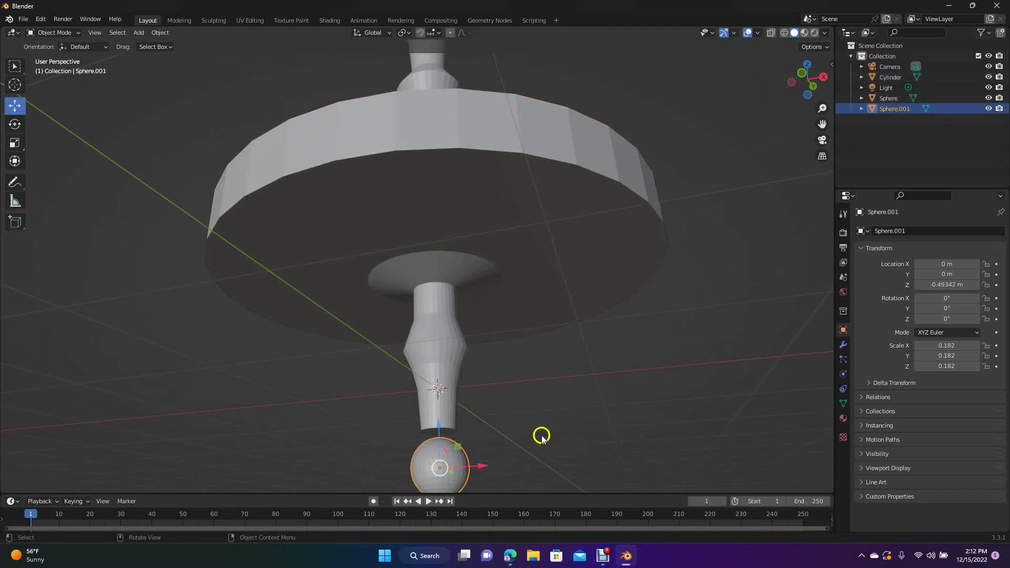
key(s)
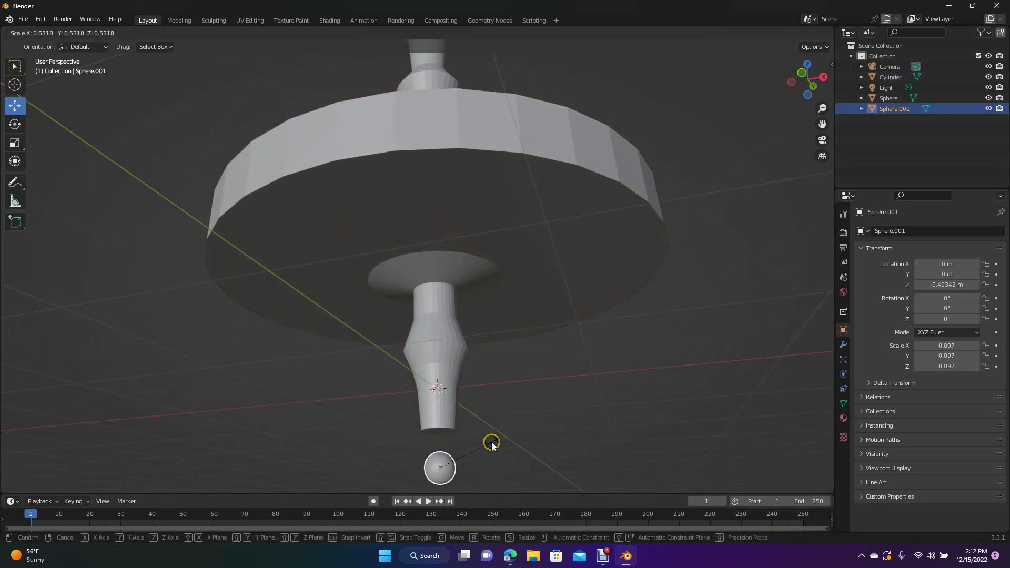
click(492, 442)
drag(441, 433, 439, 394)
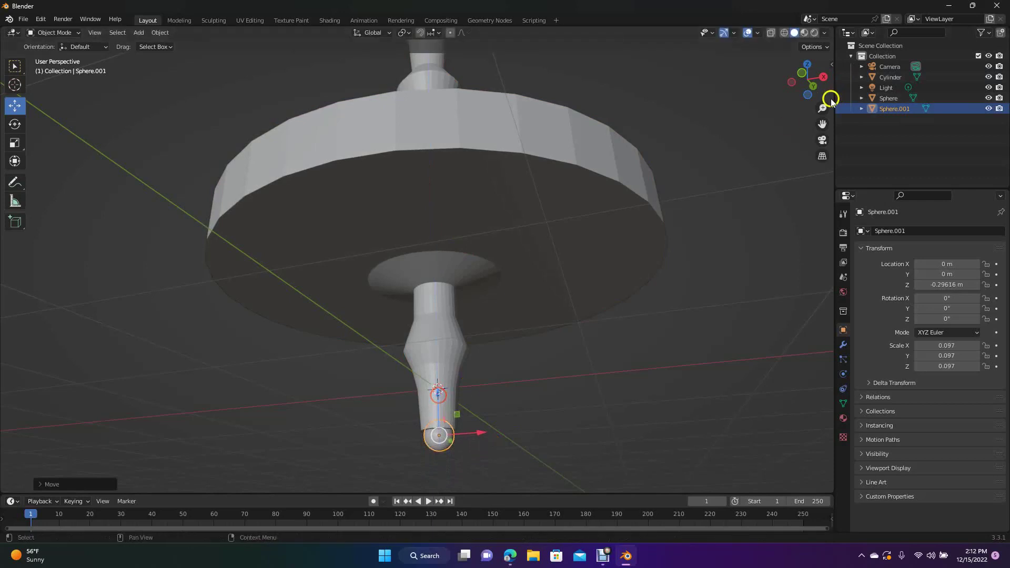
drag(800, 73, 811, 80)
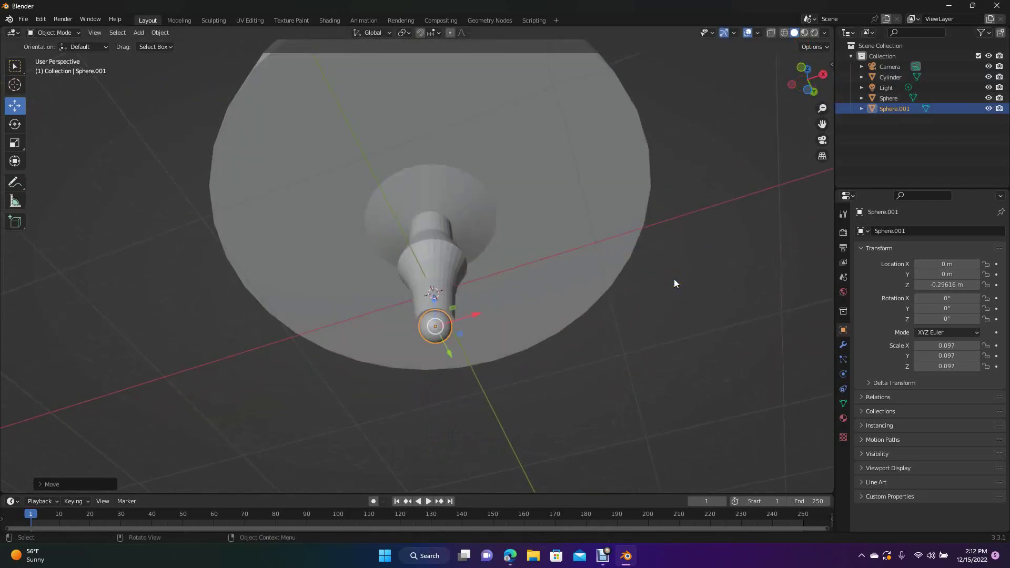
scroll(674, 283, up, 2)
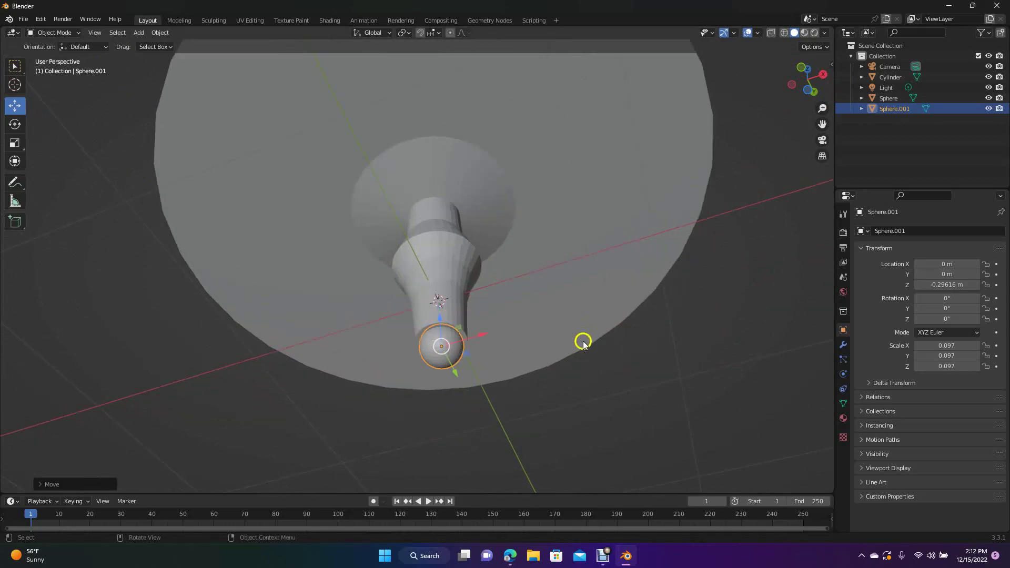
click(515, 341)
key(s)
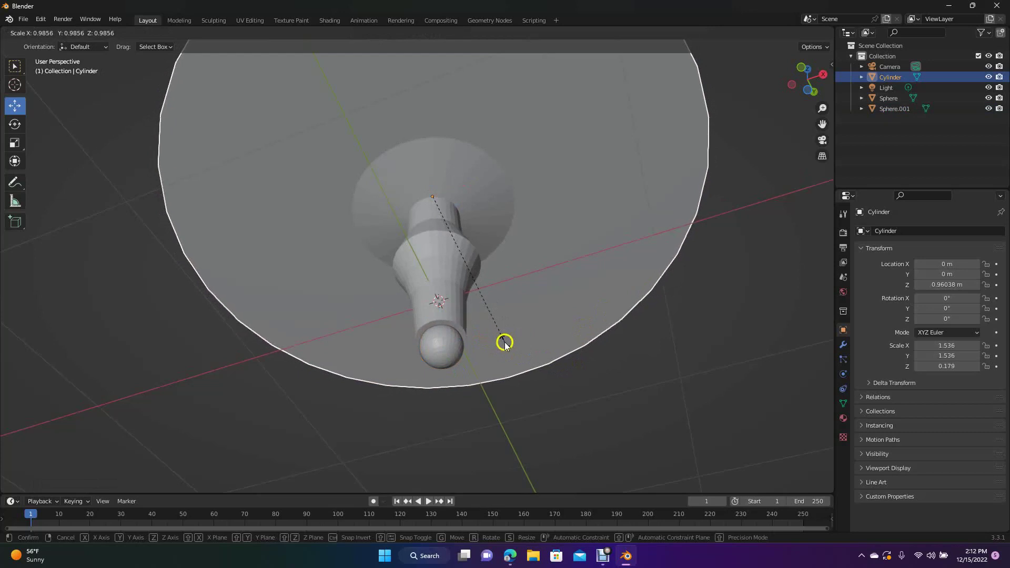
click(514, 352)
key(ctrl+z)
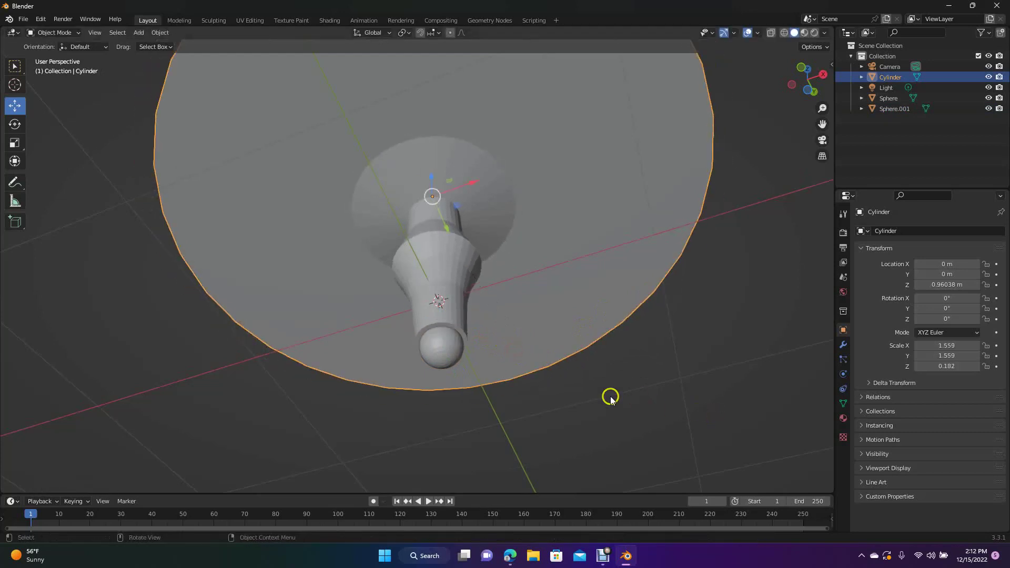
Enlarge the bottom sphere to a scale of about 0.114 and raise it to Z about -0.25 m to cap the stem's end.
click(450, 356)
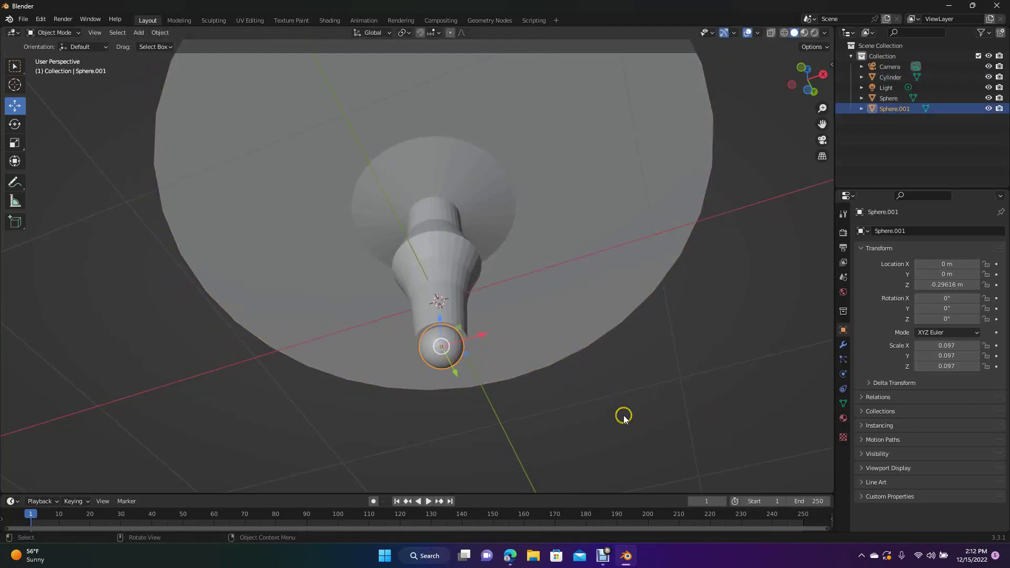
key(s)
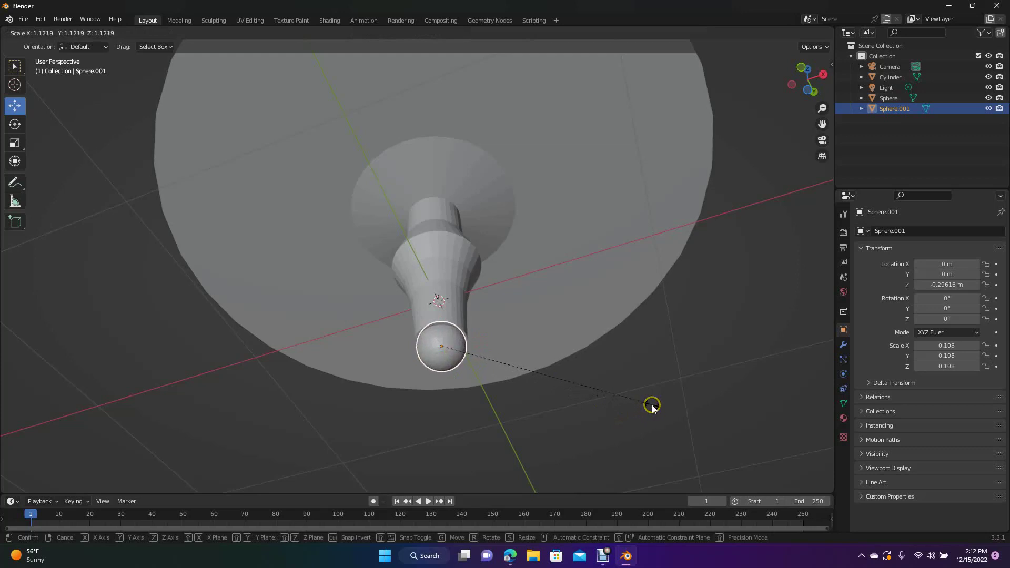
click(652, 406)
drag(435, 316, 437, 311)
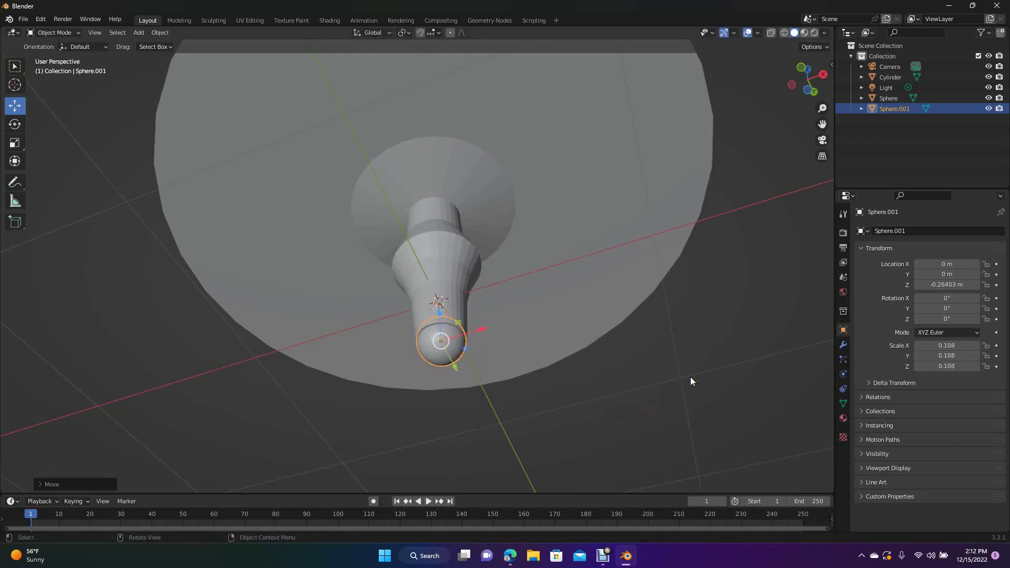
key(s)
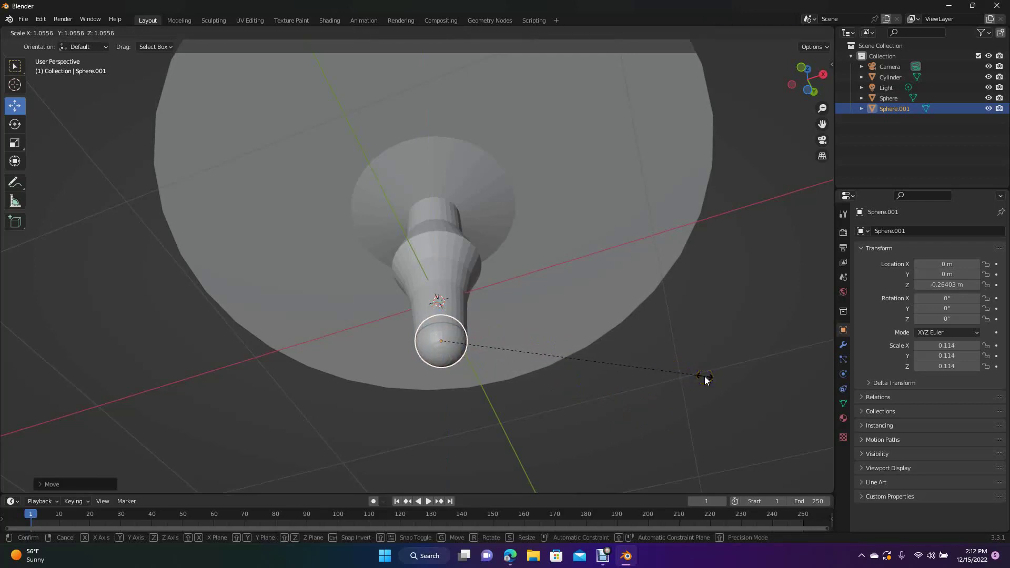
click(704, 378)
drag(439, 309, 438, 309)
click(705, 343)
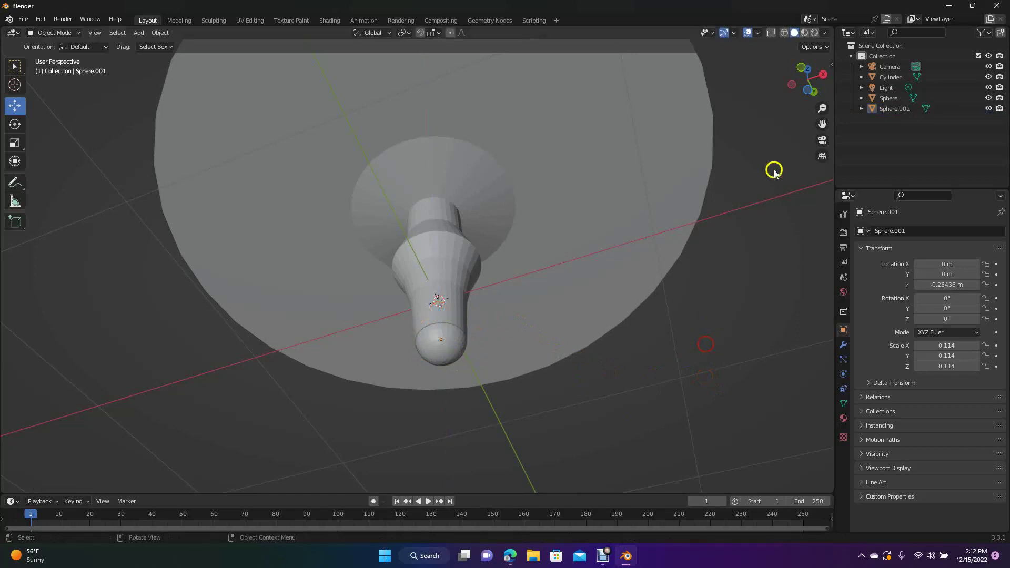
Add a Subdivision Surface modifier to the sphere that caps the lower stem.
drag(807, 84, 791, 48)
click(803, 87)
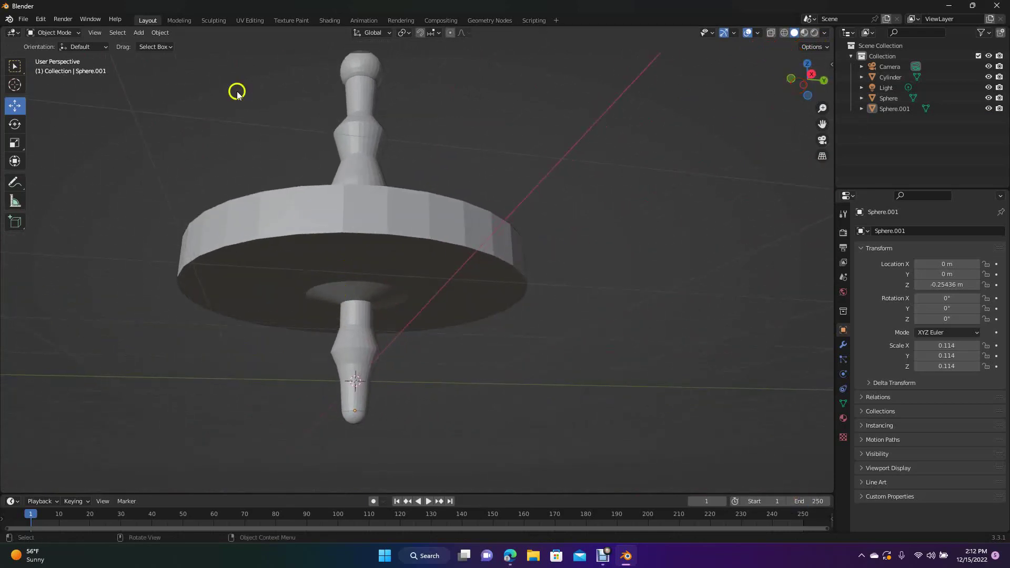
click(179, 20)
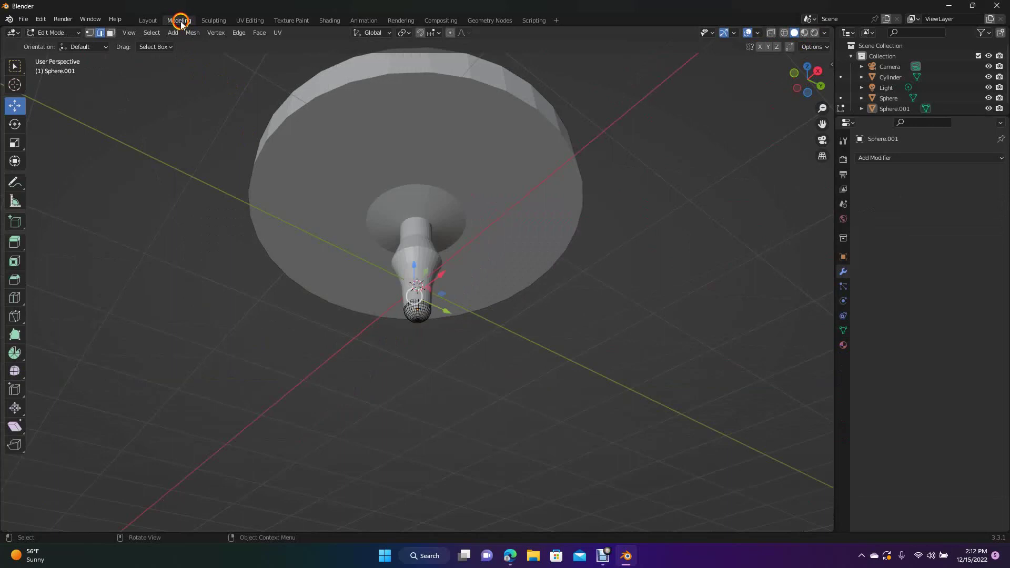
drag(812, 88, 779, 153)
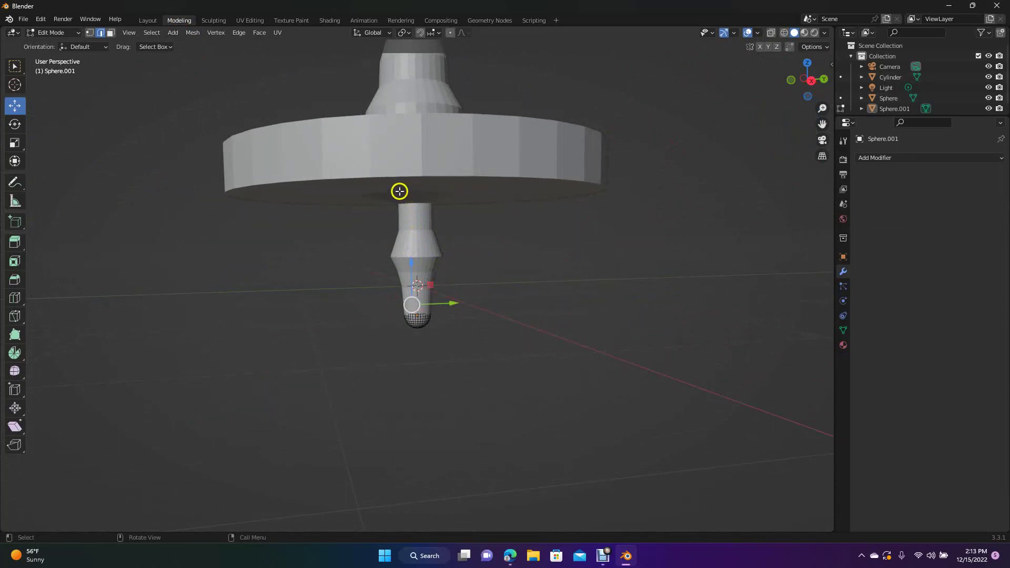
drag(806, 84, 810, 131)
scroll(803, 94, down, 4)
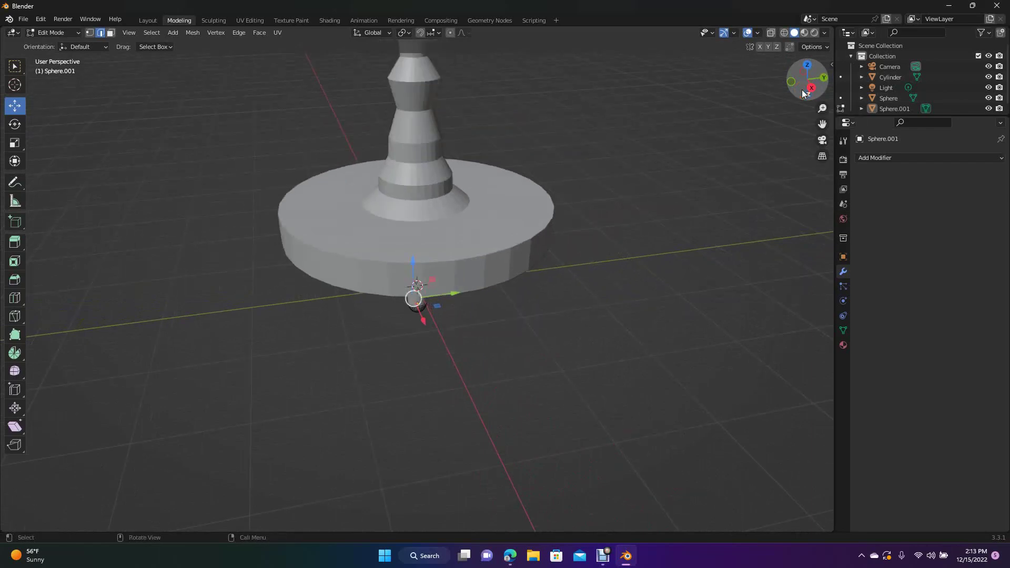
mouse_move(822, 125)
mouse_down()
mouse_move(803, 196)
mouse_move(821, 127)
mouse_up()
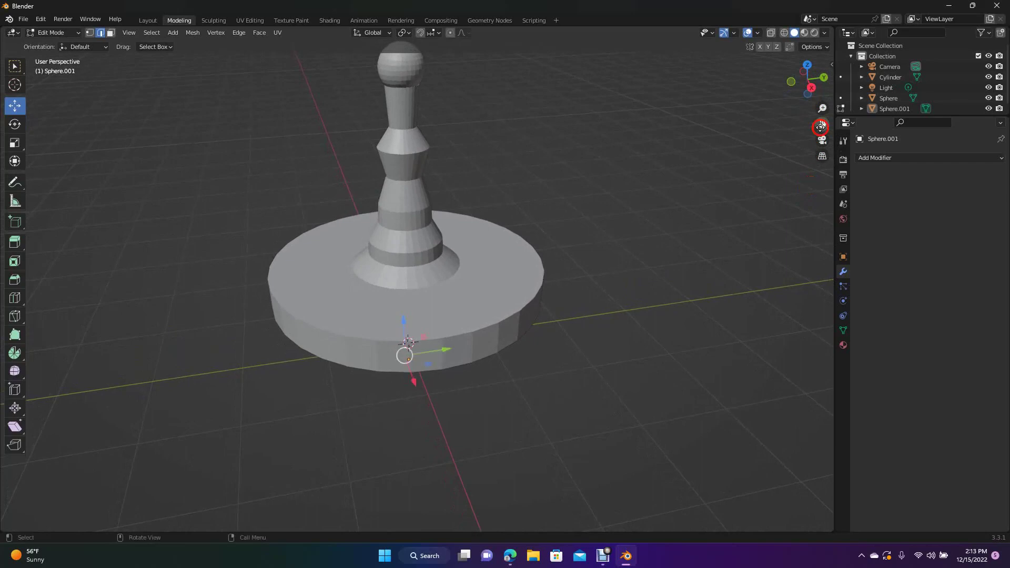
click(15, 106)
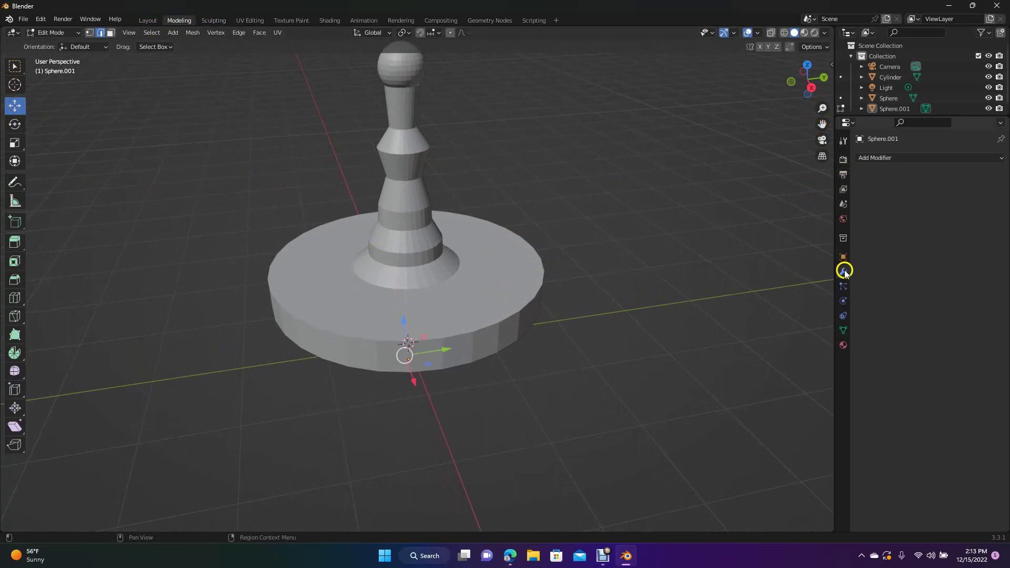
click(874, 157)
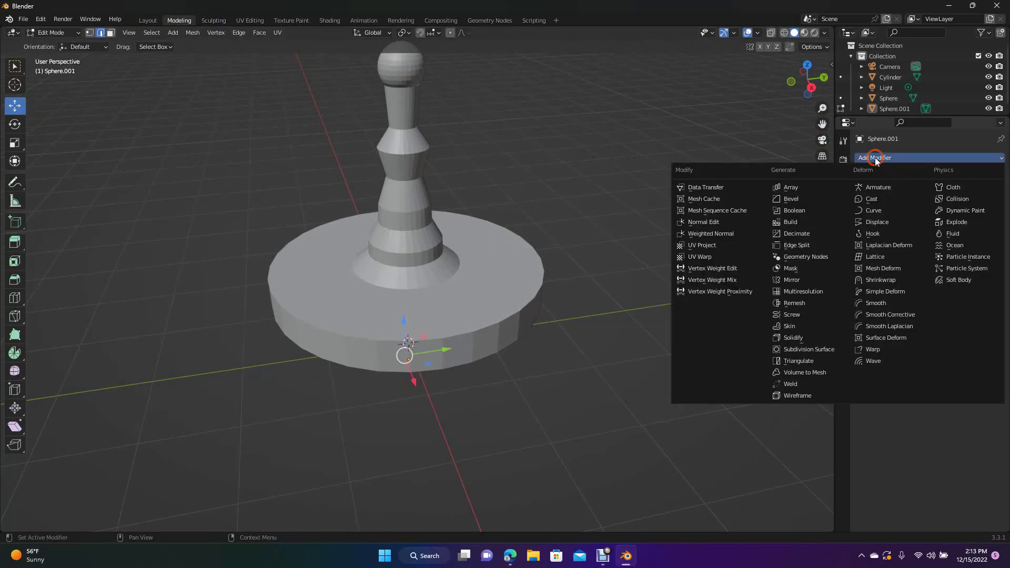
click(819, 350)
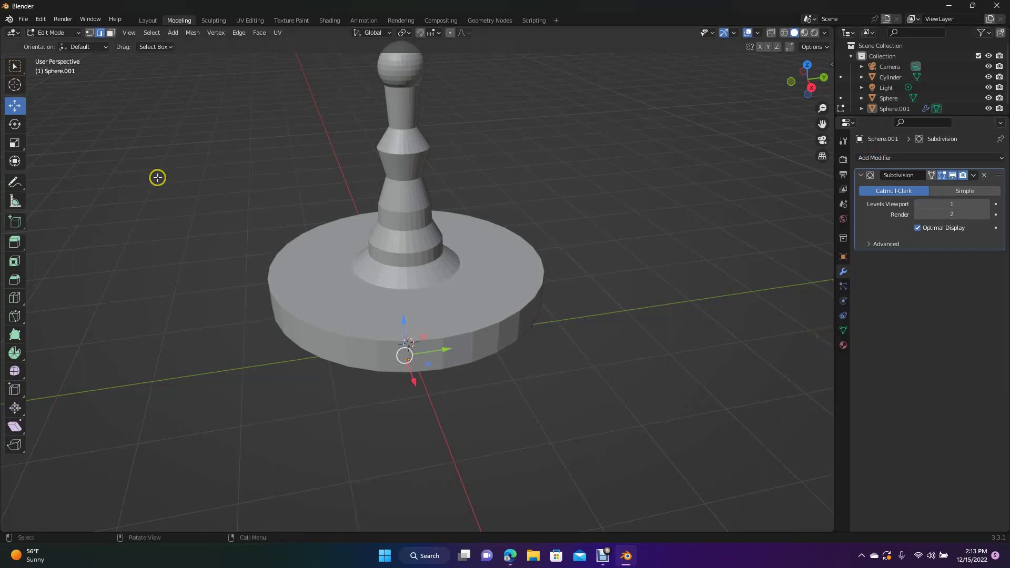
Select the cylinder body in Object Mode and add a Subdivision Surface modifier to it.
click(146, 20)
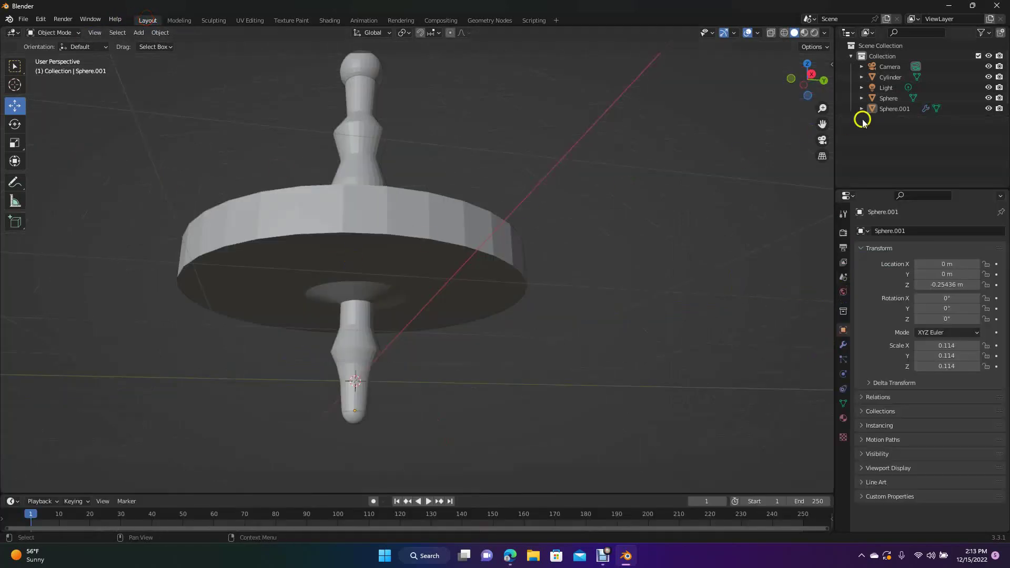
drag(809, 88, 810, 137)
click(357, 163)
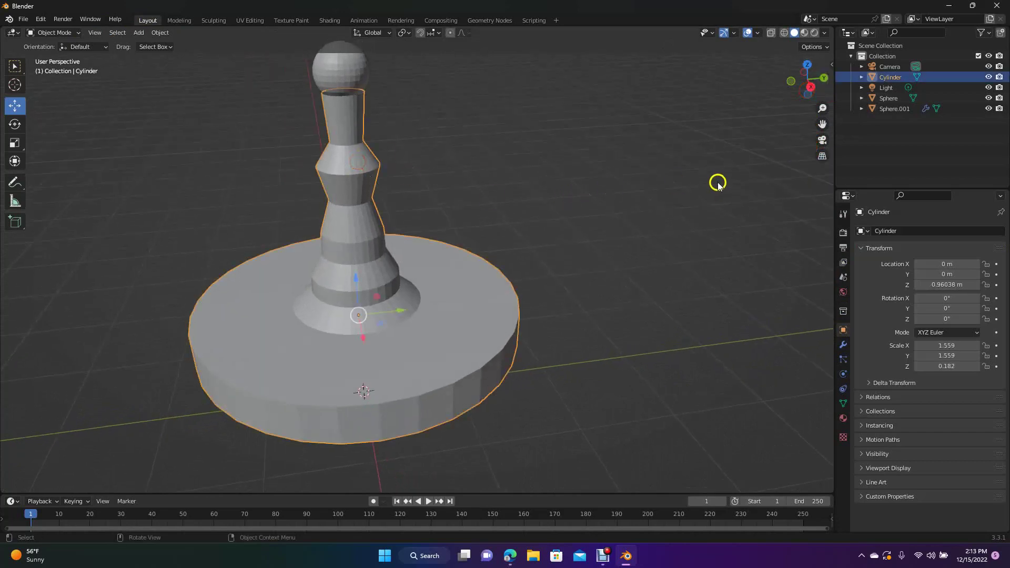
click(843, 345)
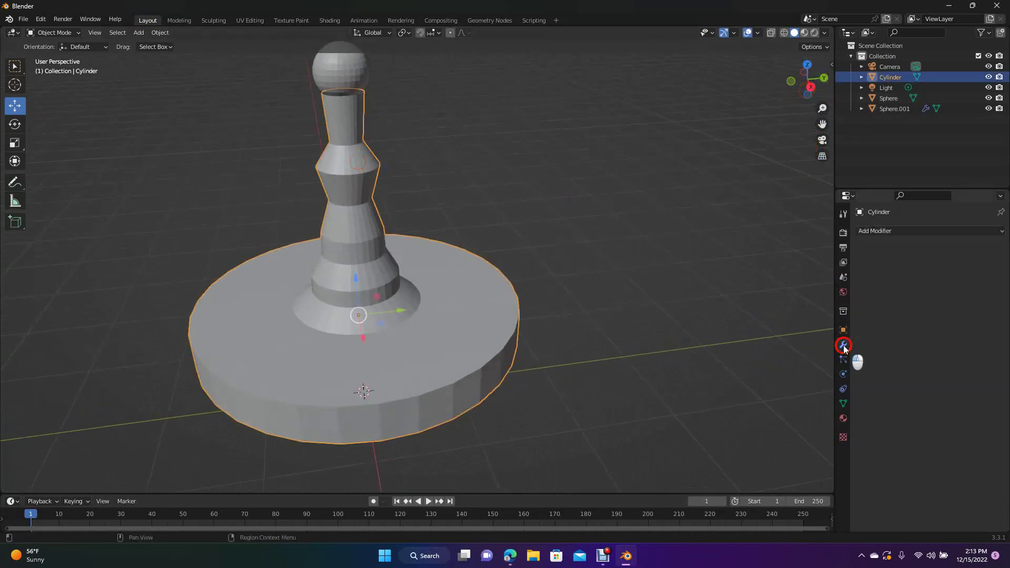
click(889, 230)
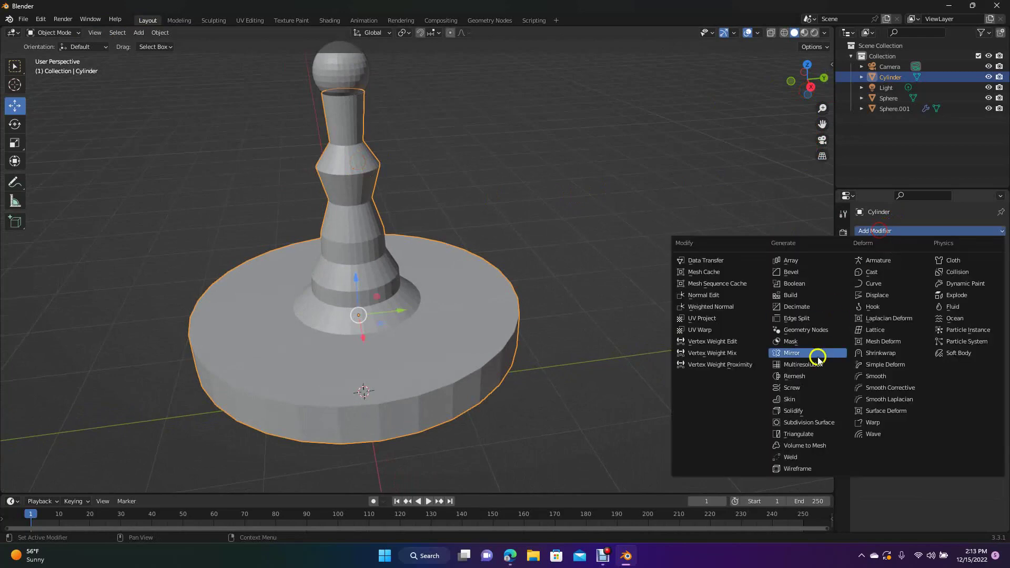
click(811, 423)
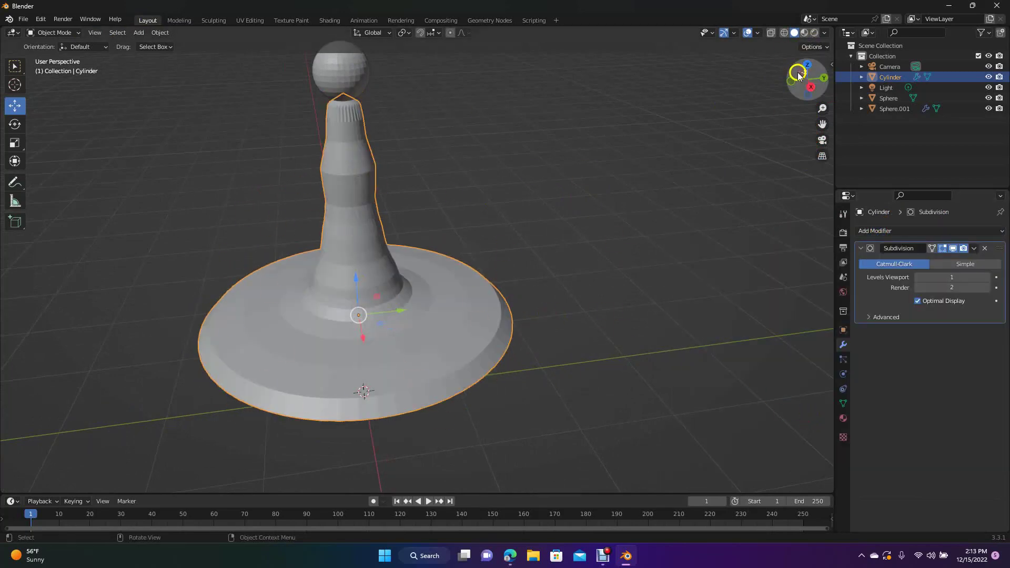
Add a Subdivision Surface modifier to the sphere on top of the handle and shade it smooth.
drag(807, 80, 367, 88)
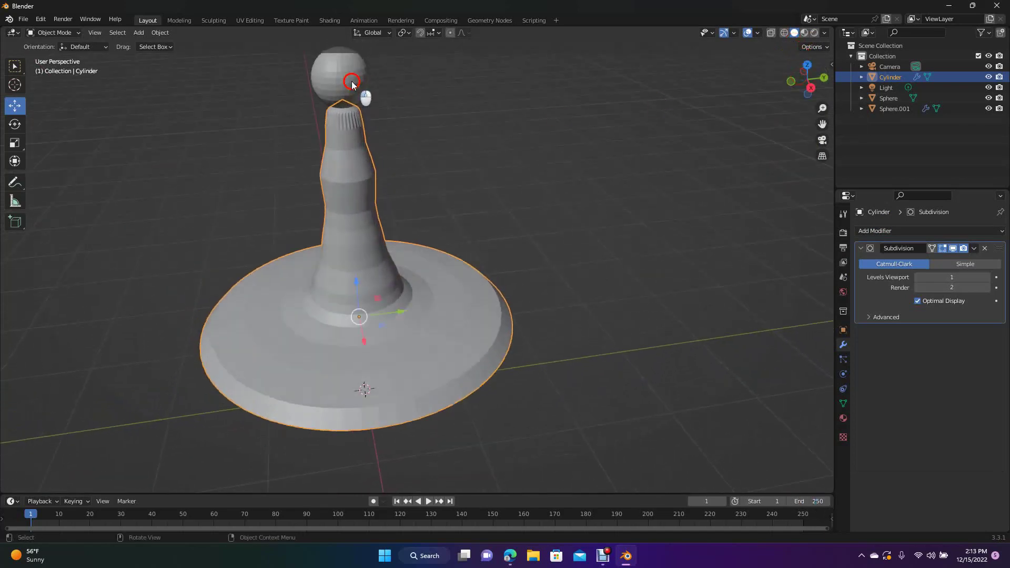
click(356, 85)
click(883, 232)
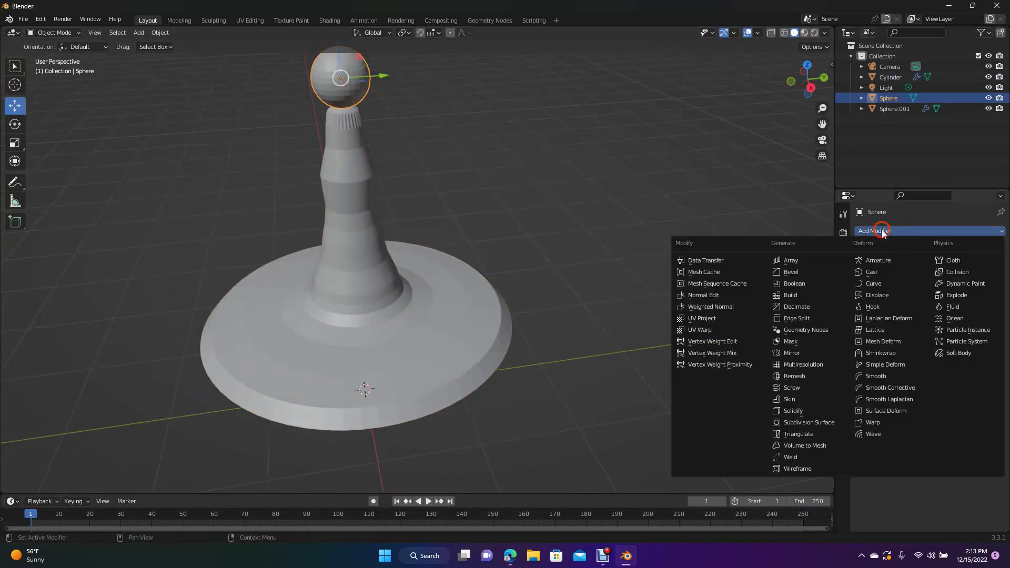
click(815, 425)
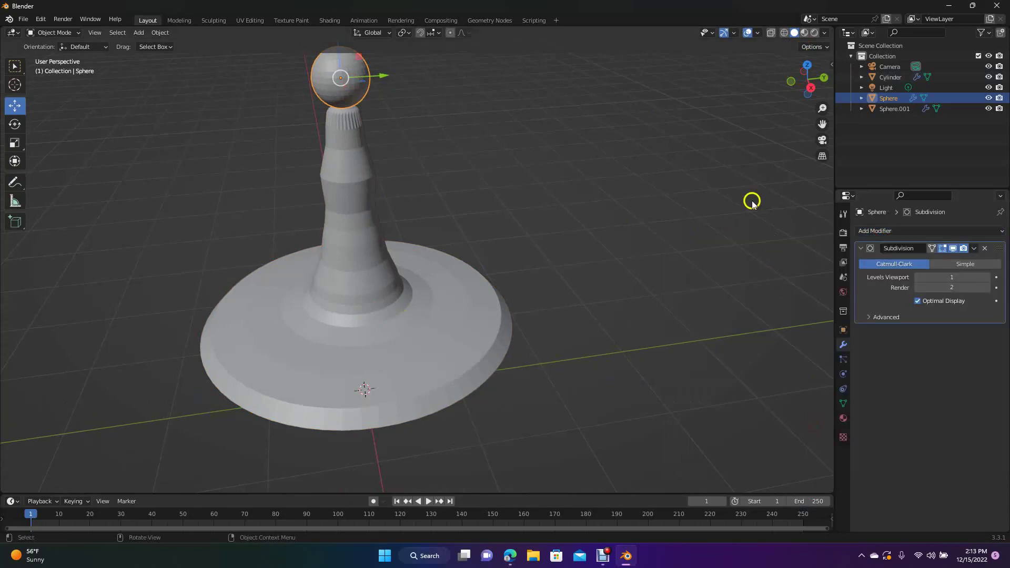
right_click(326, 72)
click(323, 73)
click(581, 143)
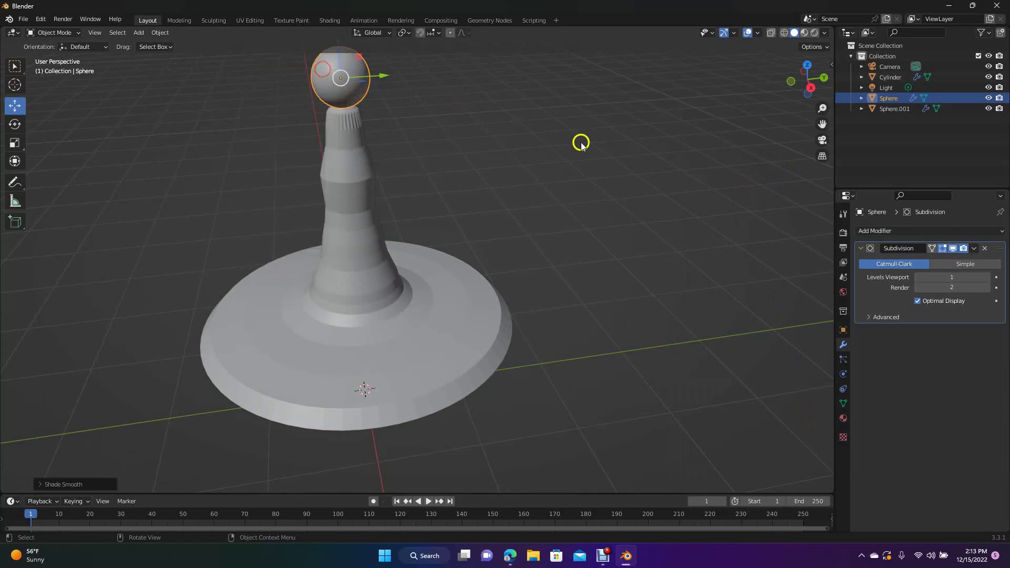
Add a second Subdivision Surface modifier to the bottom sphere and shade it smooth.
drag(807, 104, 808, 472)
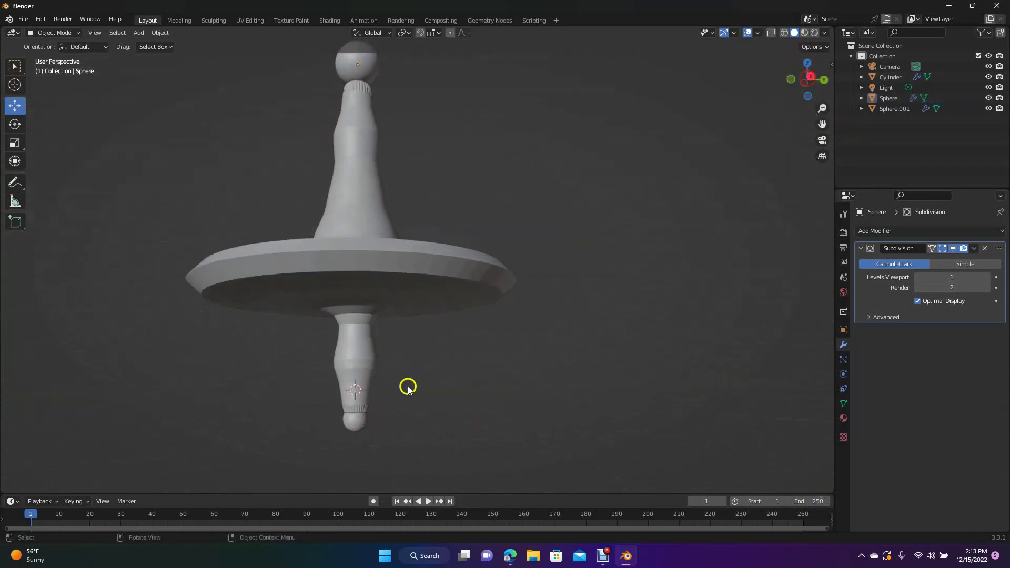
click(365, 423)
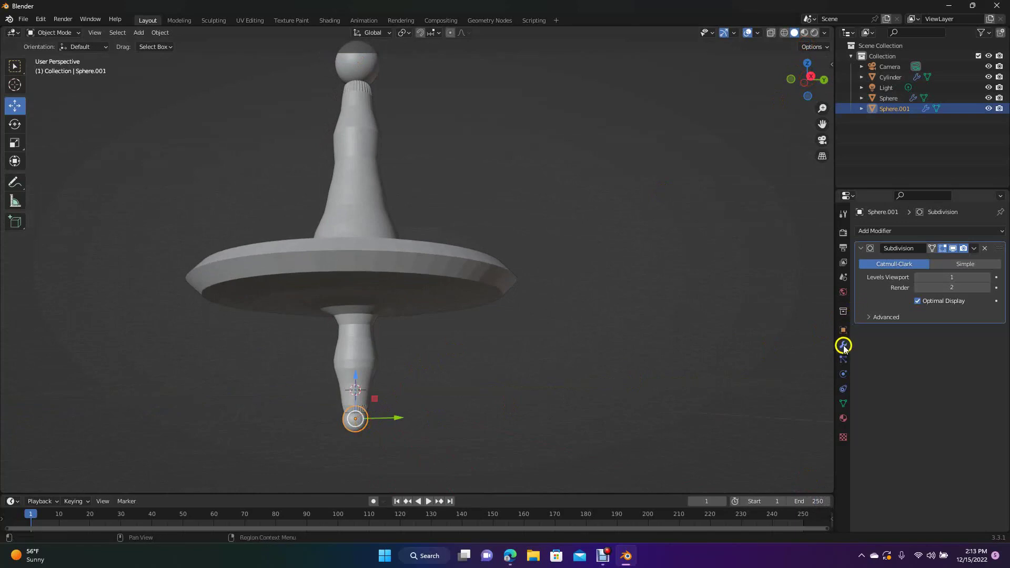
click(884, 232)
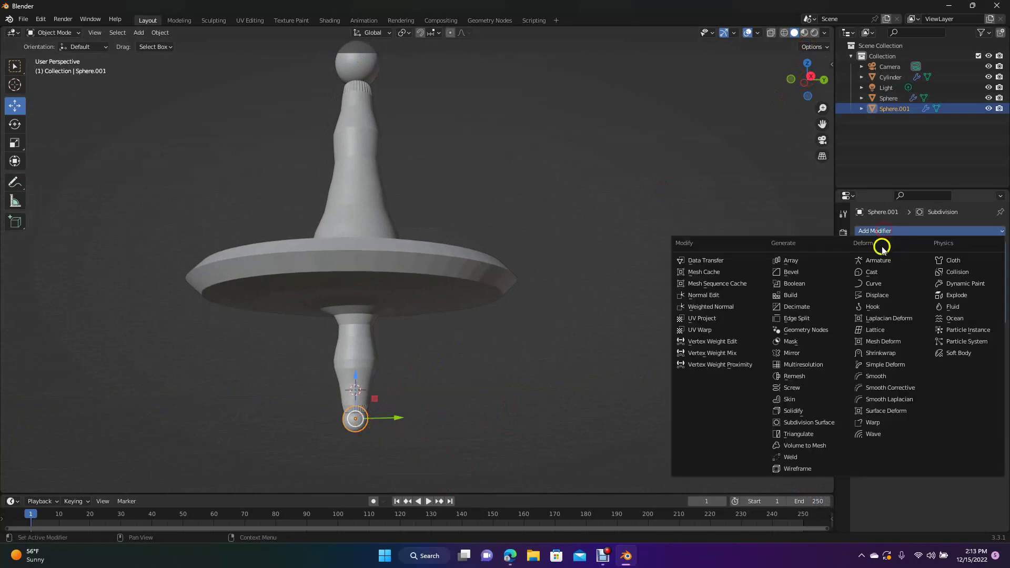
click(813, 423)
click(389, 457)
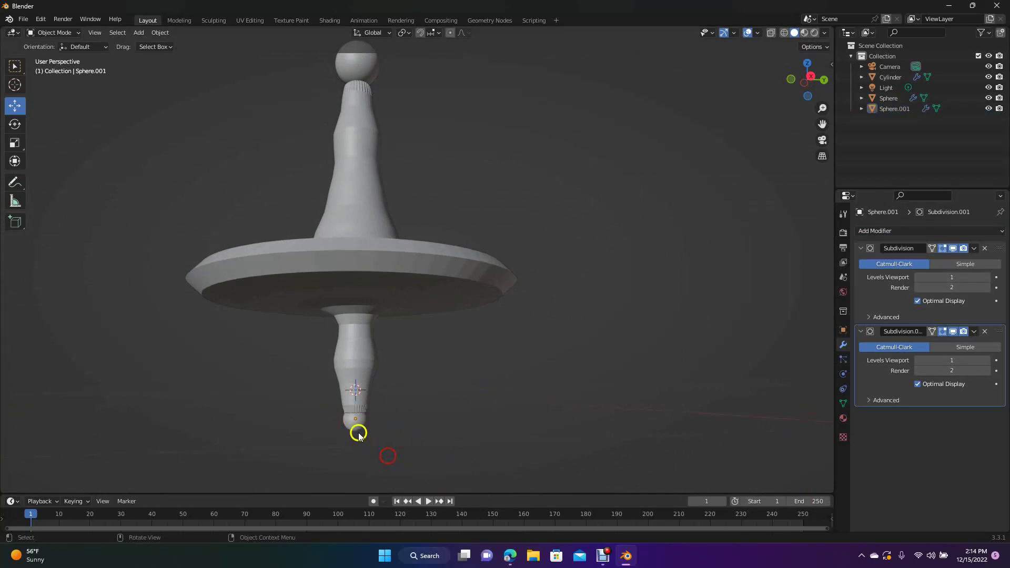
click(357, 429)
right_click(356, 430)
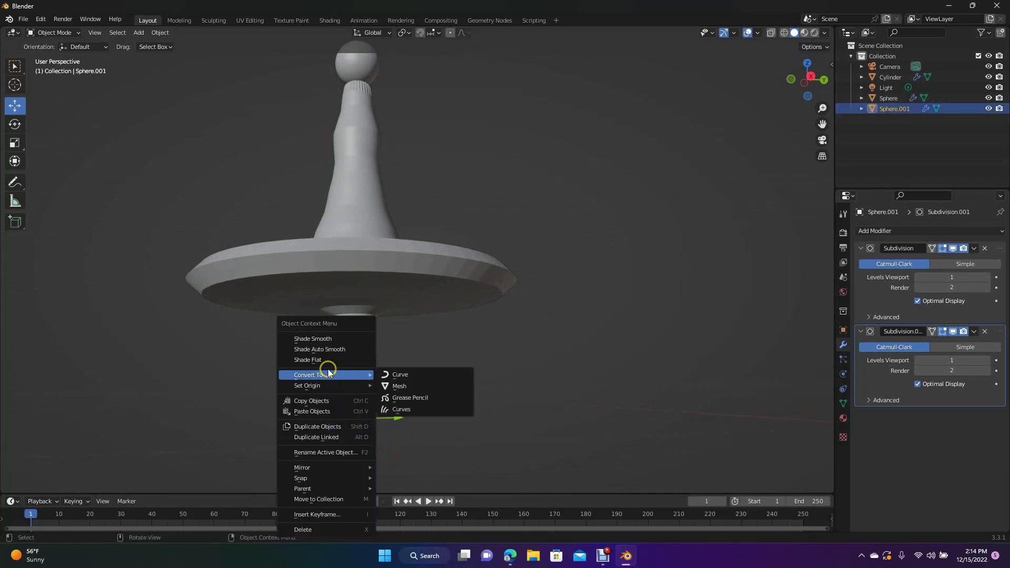
click(321, 339)
click(531, 363)
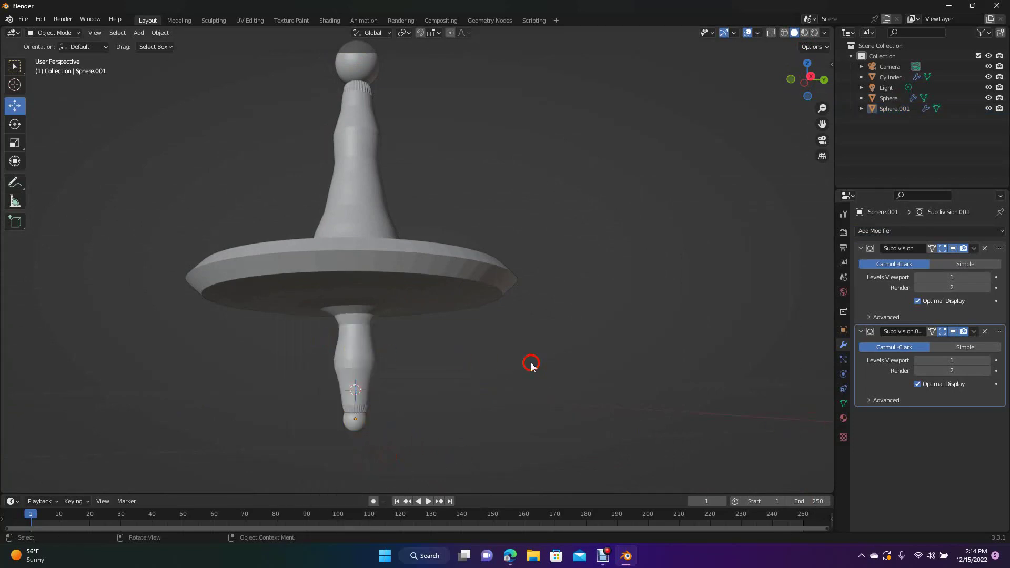
Apply Shade Smooth to the cylinder body.
click(363, 271)
right_click(362, 270)
click(361, 268)
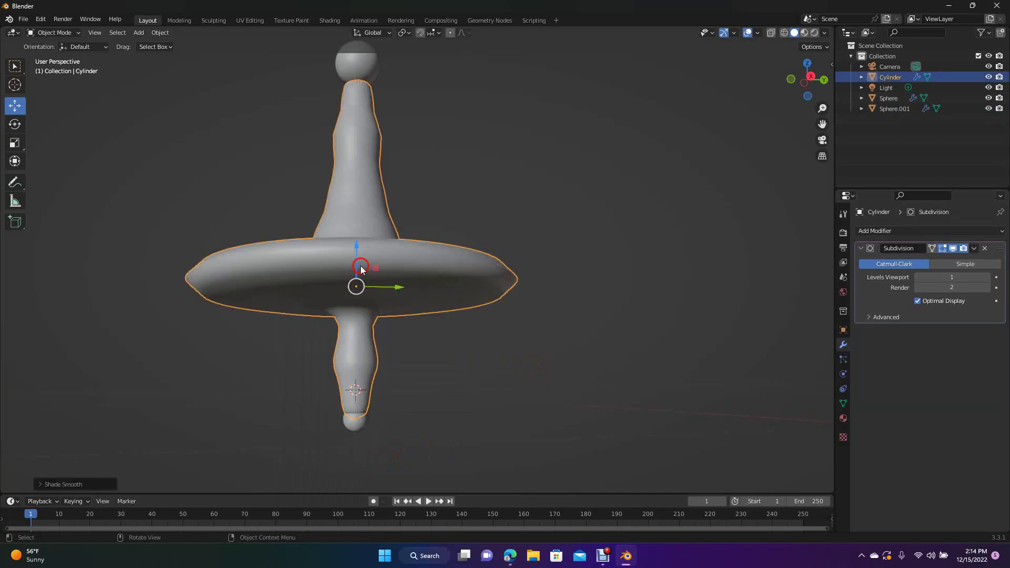
click(587, 321)
Edit the cylinder's mesh and add a loop cut at the top of the handle, slid up against its end below the sphere.
drag(805, 83, 820, 110)
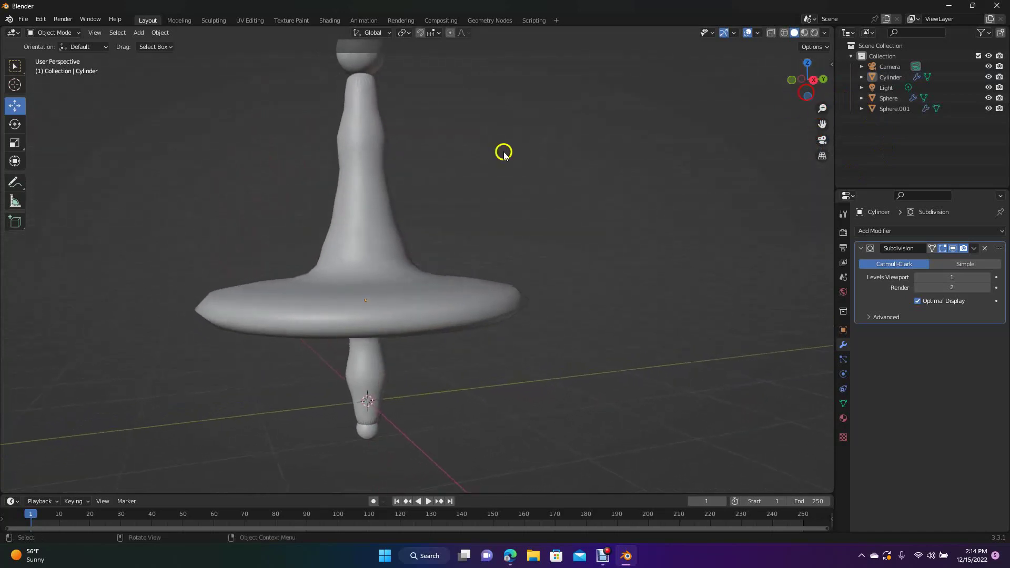
click(179, 20)
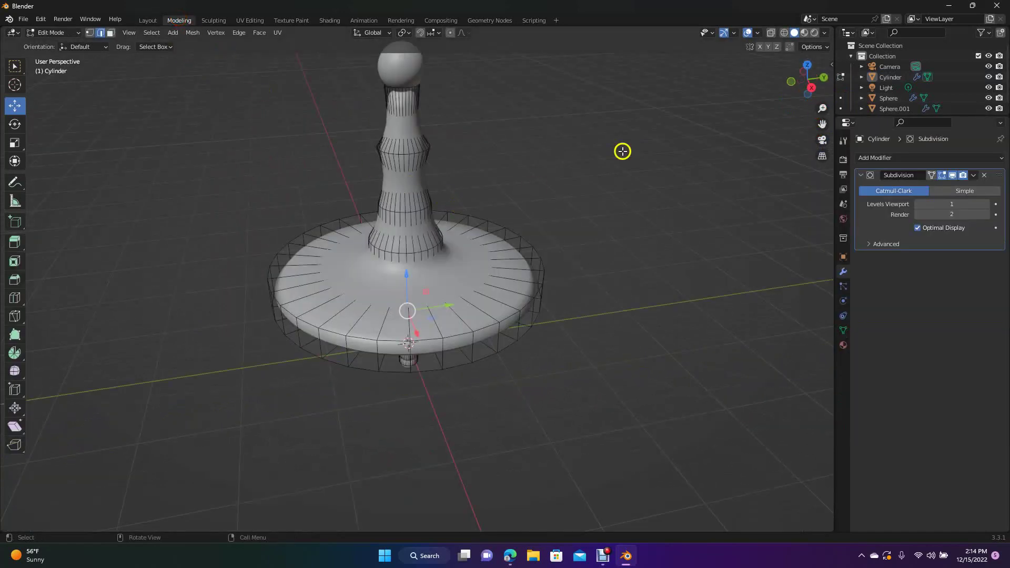
drag(804, 76, 805, 77)
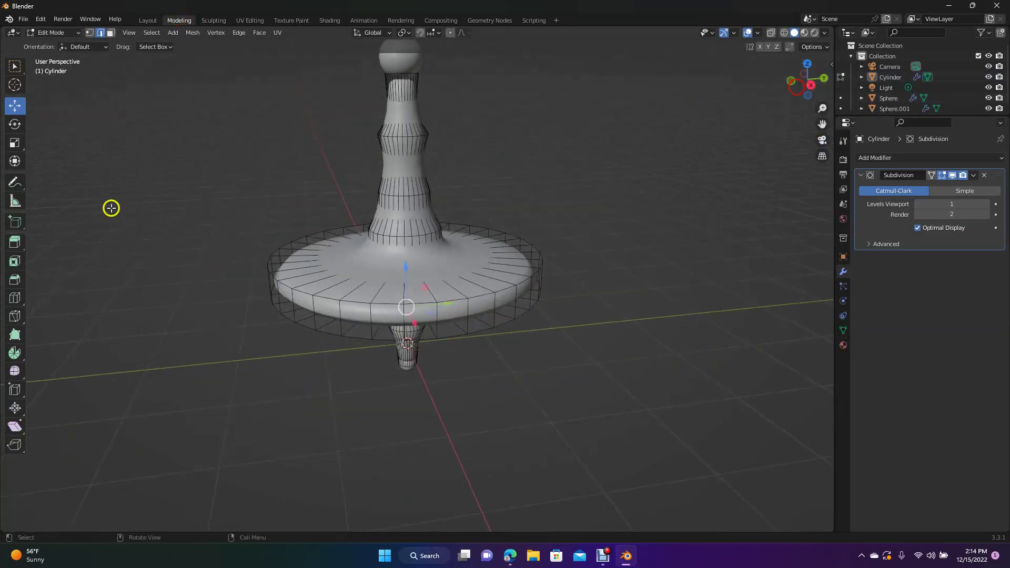
click(14, 298)
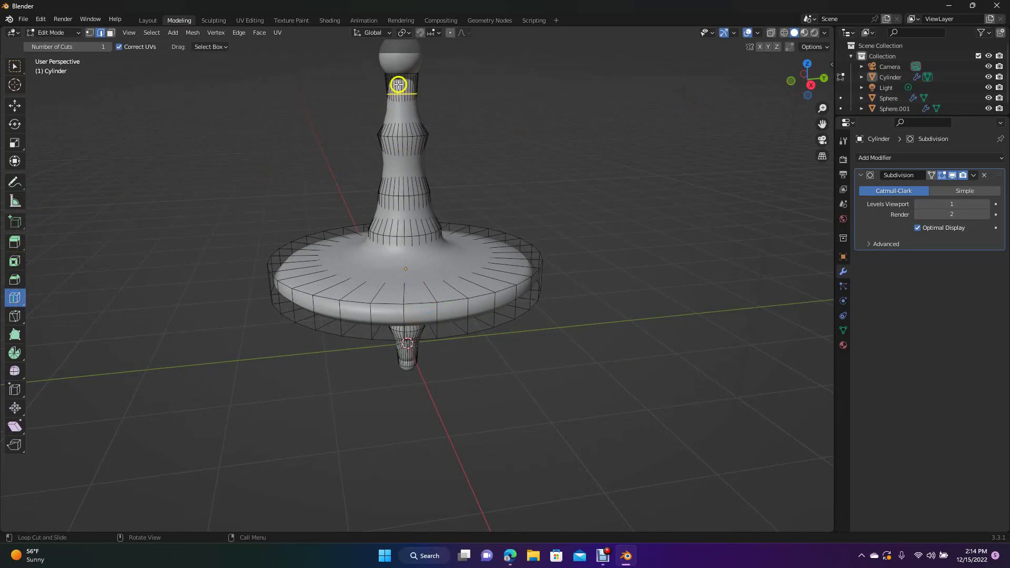
drag(402, 81, 402, 66)
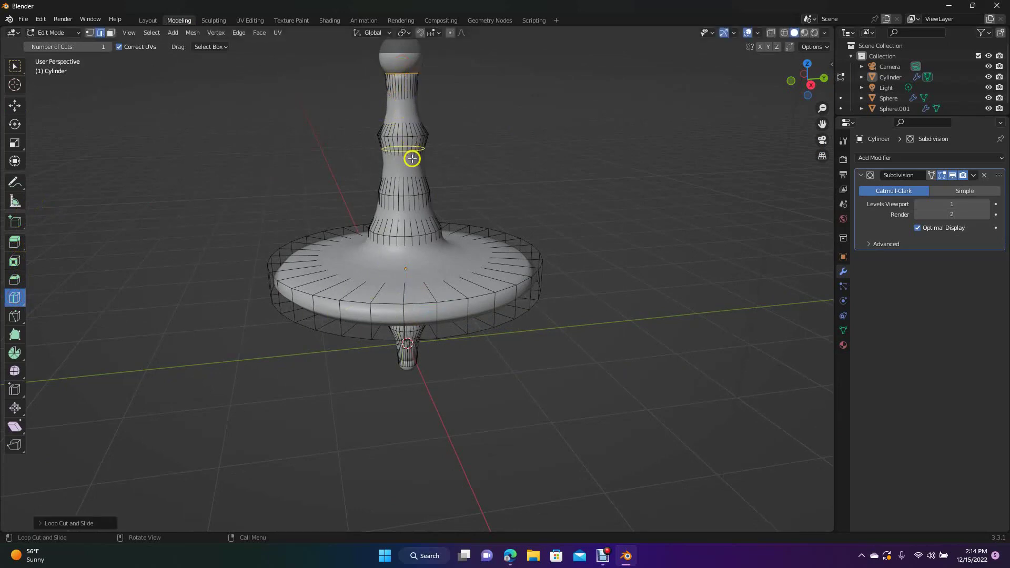
Add supporting loop cuts to the disc, slid tight against its upper rim and its lower rim.
drag(402, 248, 323, 318)
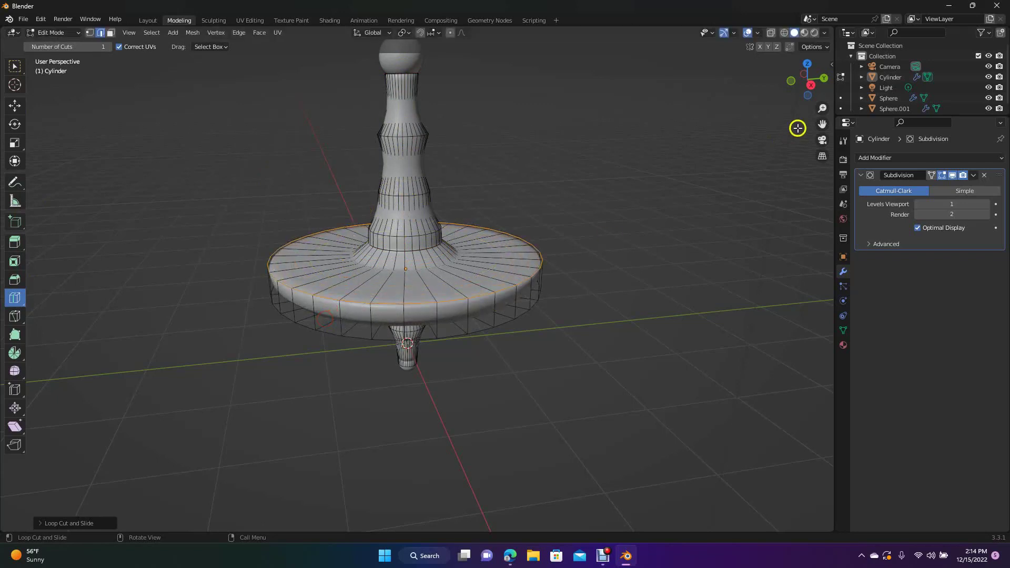
drag(810, 79, 801, 66)
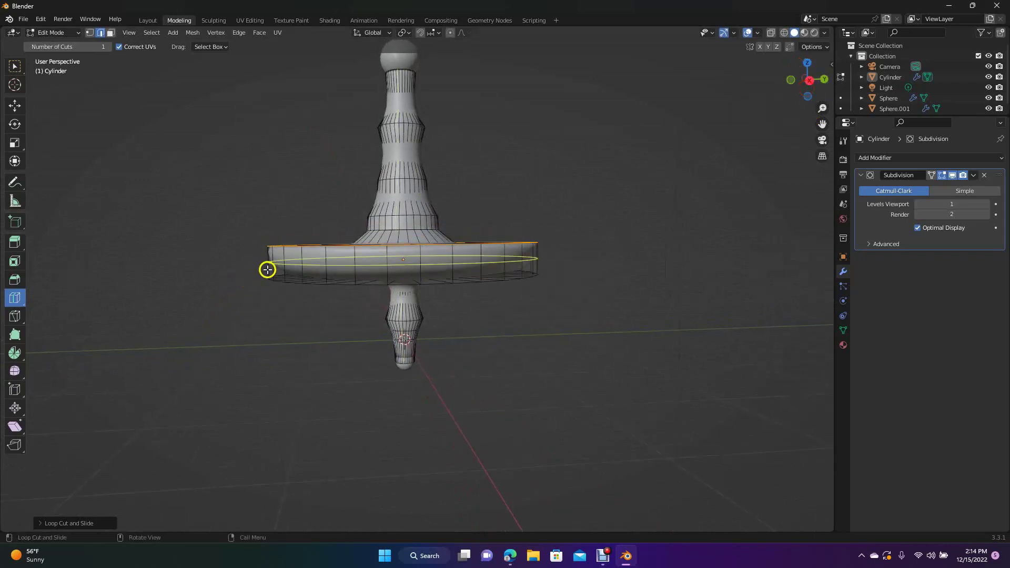
drag(380, 268, 380, 292)
Add loop cuts on the disc's underside, slid against the outer rim and in towards the base of the lower stem.
drag(809, 80, 368, 174)
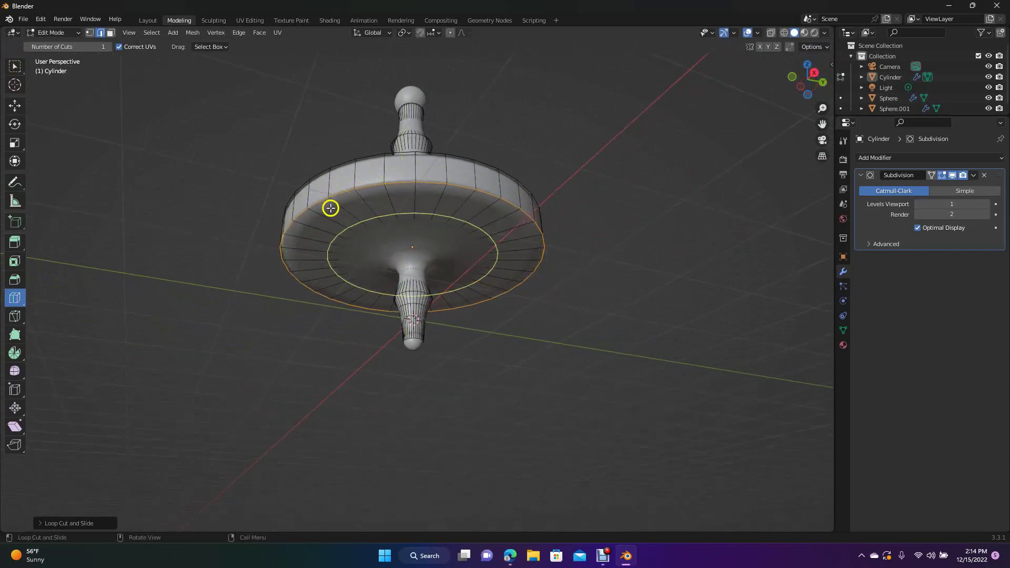
drag(334, 219, 296, 196)
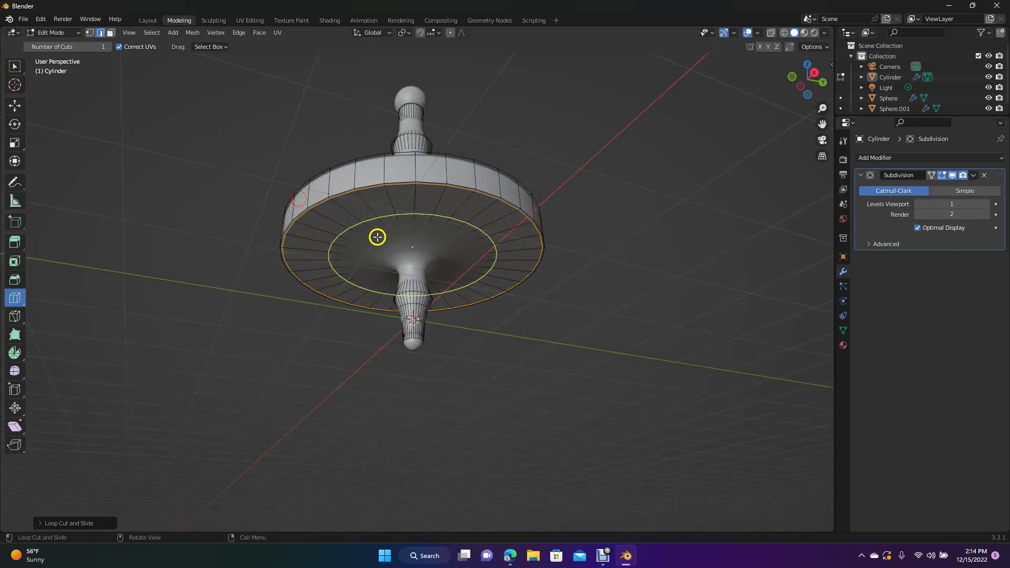
drag(378, 238, 412, 275)
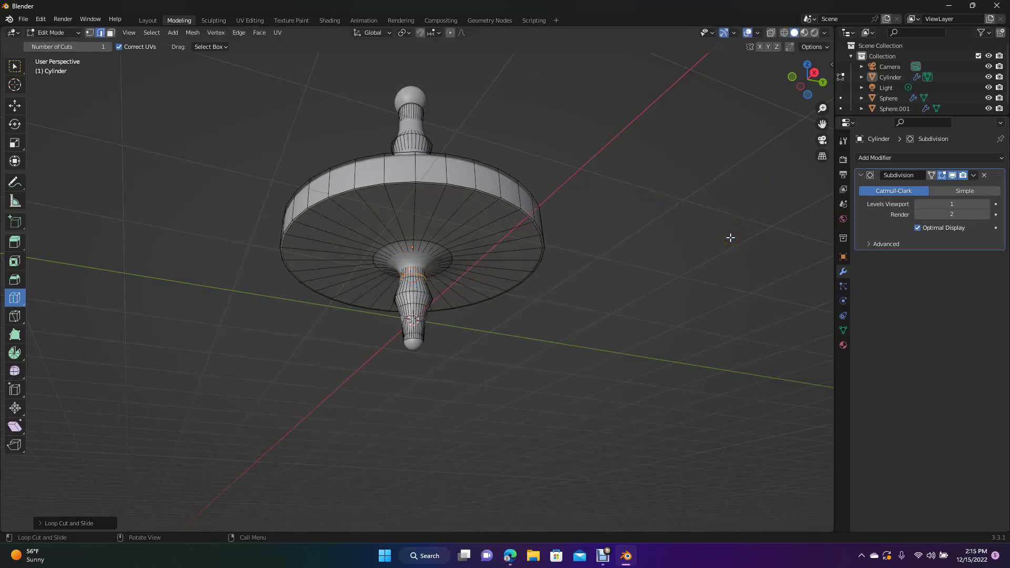
scroll(730, 237, up, 4)
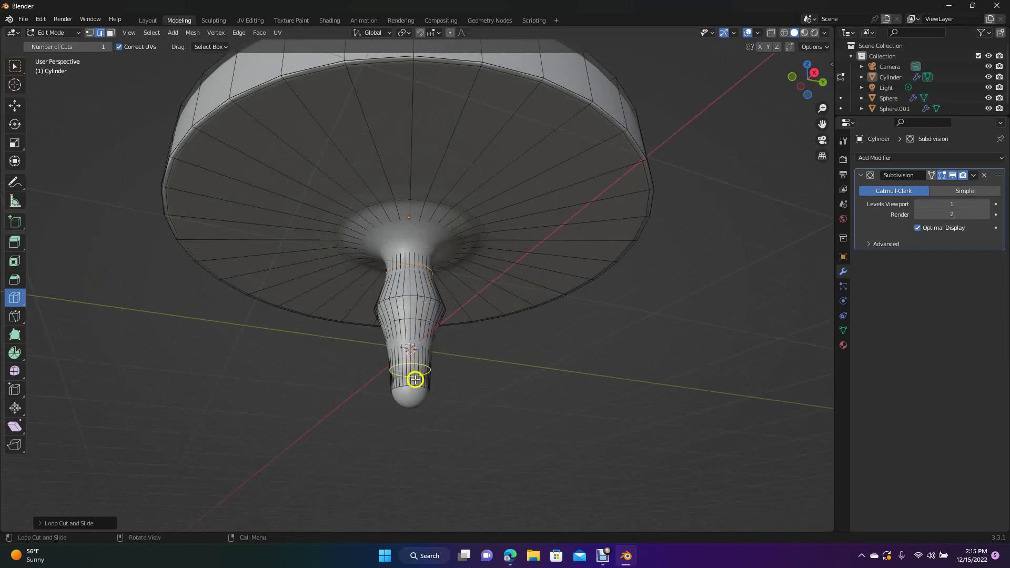
Add loop cuts along the lower stem and its flared base, slid up towards the neighbouring edges up to the disc's underside.
mouse_move(414, 365)
mouse_down()
mouse_move(414, 388)
mouse_move(409, 347)
mouse_up()
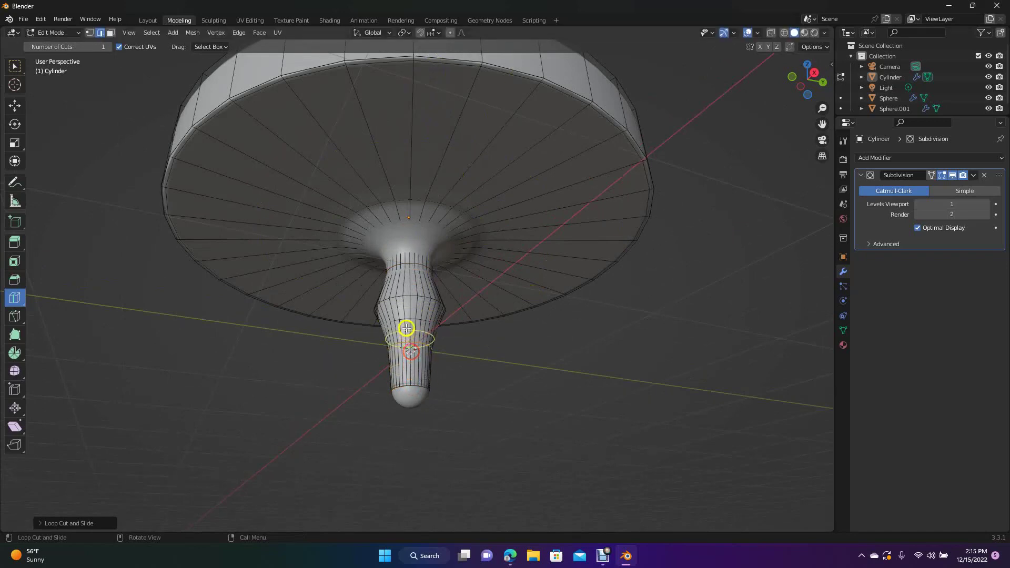
mouse_move(401, 308)
mouse_down()
mouse_move(401, 293)
mouse_move(400, 304)
mouse_up()
drag(411, 250, 395, 211)
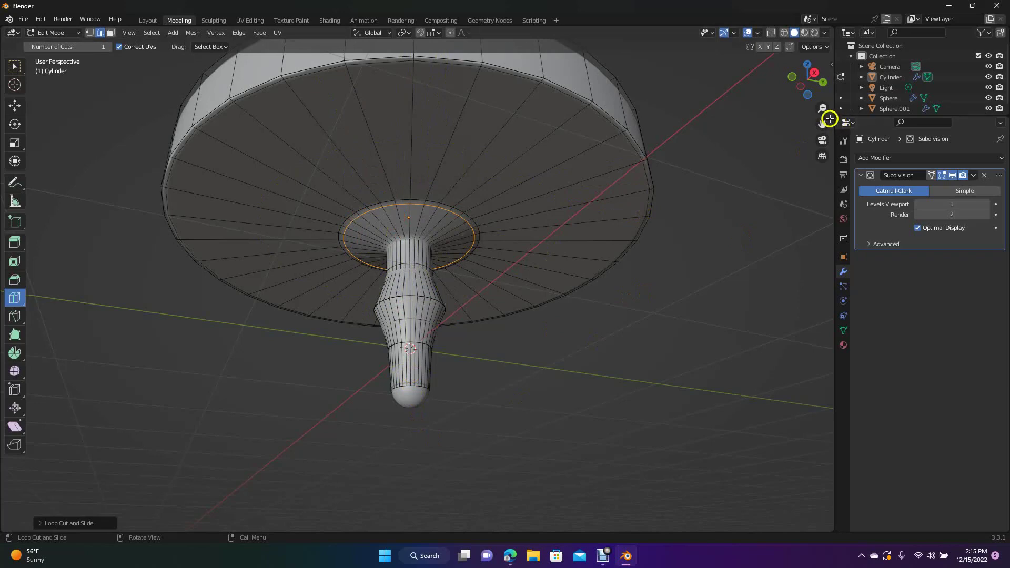
Add loop cuts on the disc's top face, one slid out against the rim and one in around the handle's base.
drag(813, 100, 791, 155)
drag(321, 273, 271, 312)
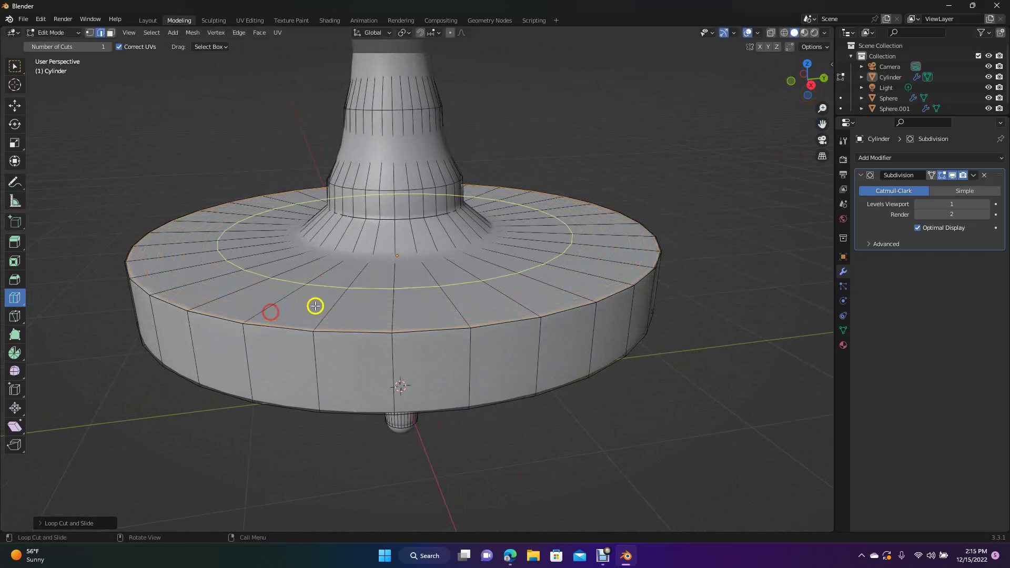
drag(372, 243, 373, 264)
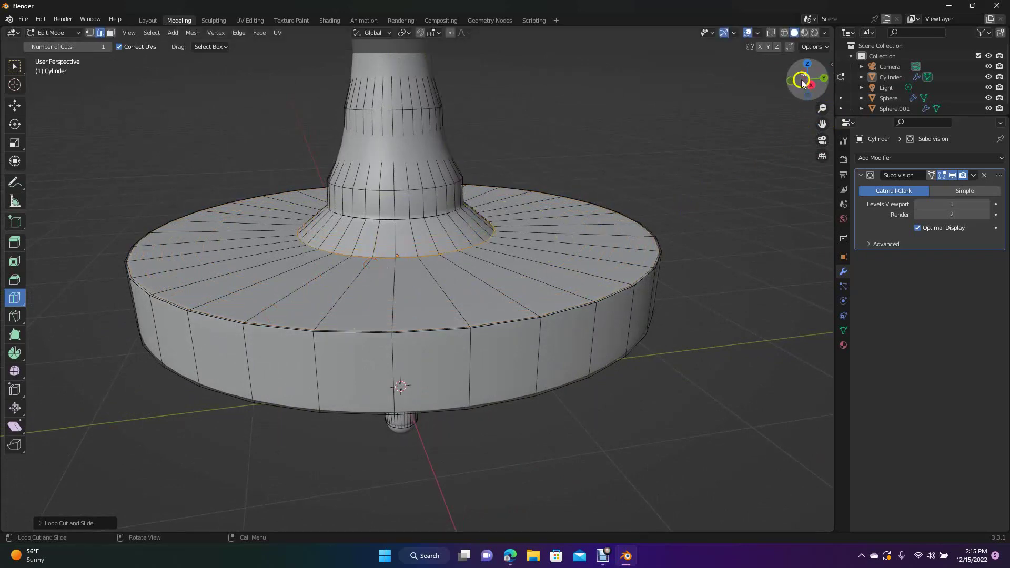
Add loop cuts to the handle's two lower segments, each slid up against the segment's upper edge.
drag(804, 87, 804, 95)
drag(407, 191, 405, 168)
drag(399, 129, 396, 94)
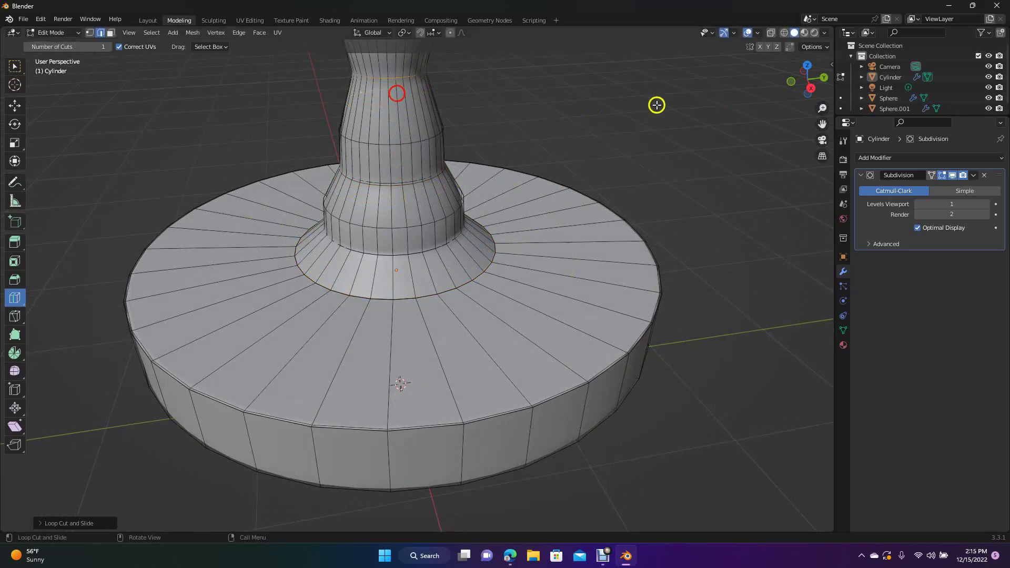
Add further supporting loop cuts along the handle's upper segments, slid against the edges between its bulges and neck.
drag(804, 83, 805, 141)
drag(371, 149, 372, 191)
mouse_move(806, 84)
mouse_down()
mouse_move(809, 54)
mouse_move(810, 93)
mouse_up()
drag(382, 116, 372, 94)
drag(800, 89, 782, 126)
mouse_move(350, 196)
mouse_down()
mouse_move(346, 160)
mouse_move(349, 190)
mouse_up()
drag(808, 77, 807, 86)
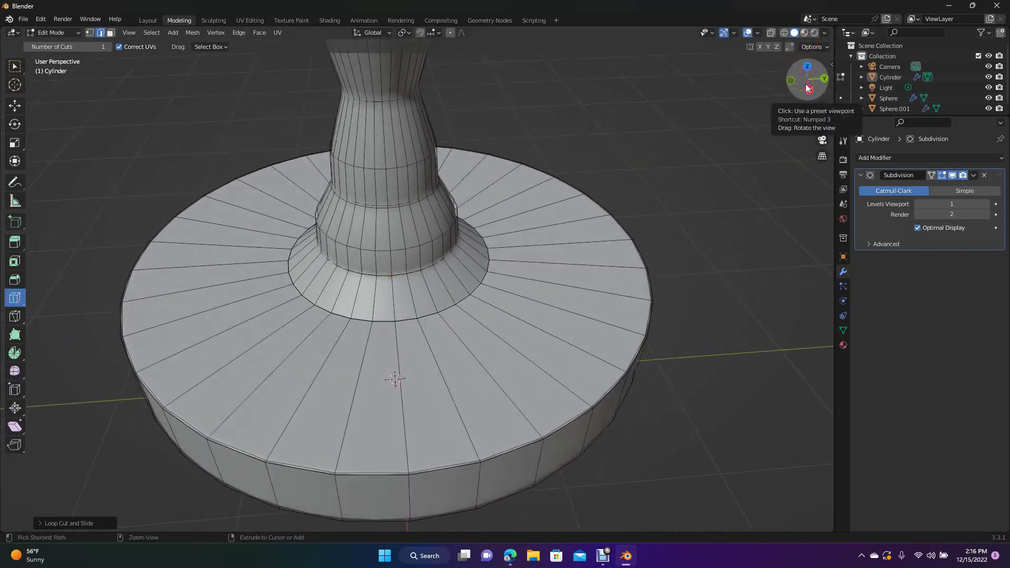
scroll(808, 87, down, 4)
drag(810, 84, 782, 78)
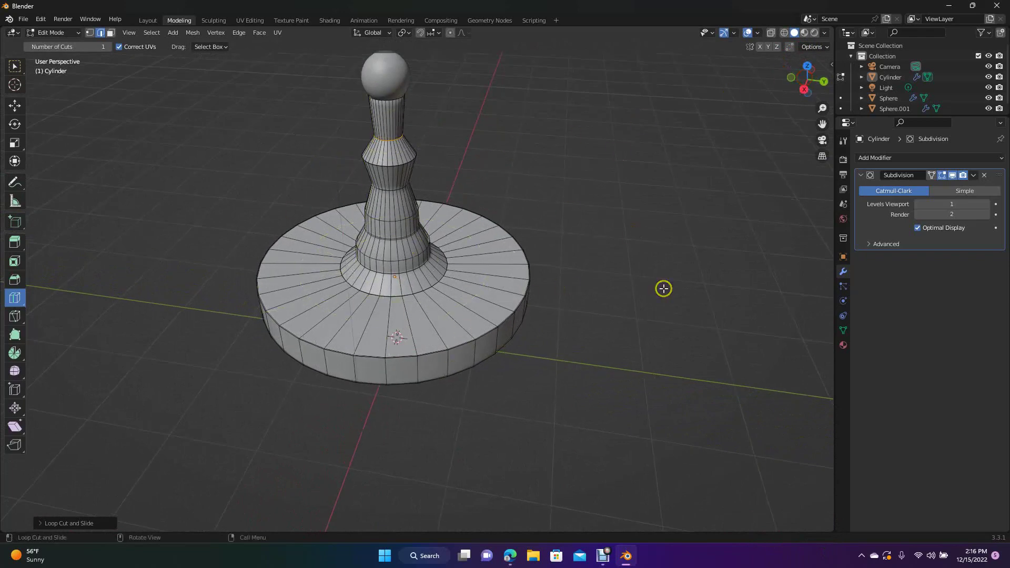
Check the smoothed body in the Layout workspace, return to mesh editing and add a loop cut slid up to the handle's top end.
click(148, 20)
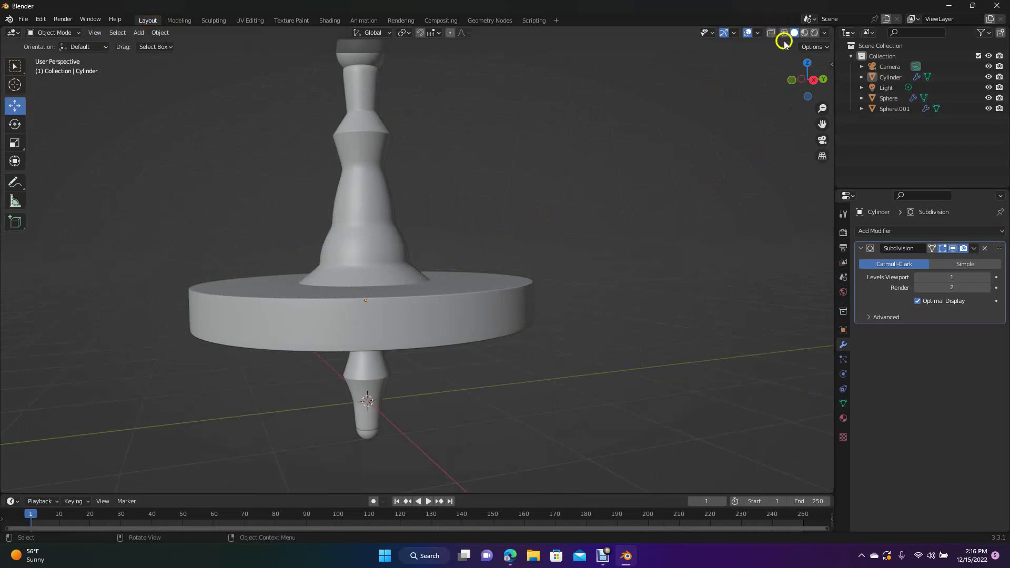
drag(803, 79, 821, 124)
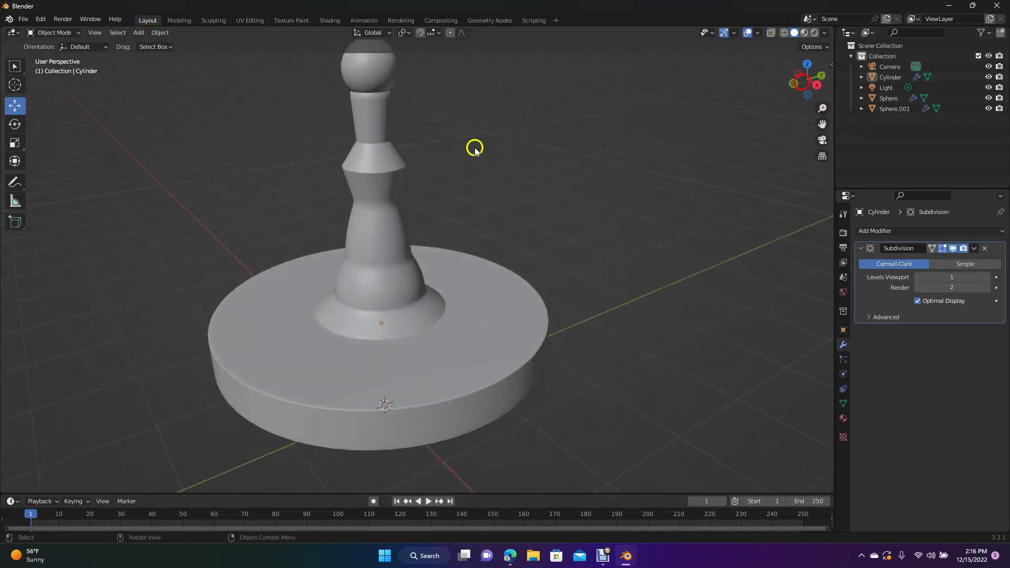
click(173, 21)
drag(390, 117, 391, 95)
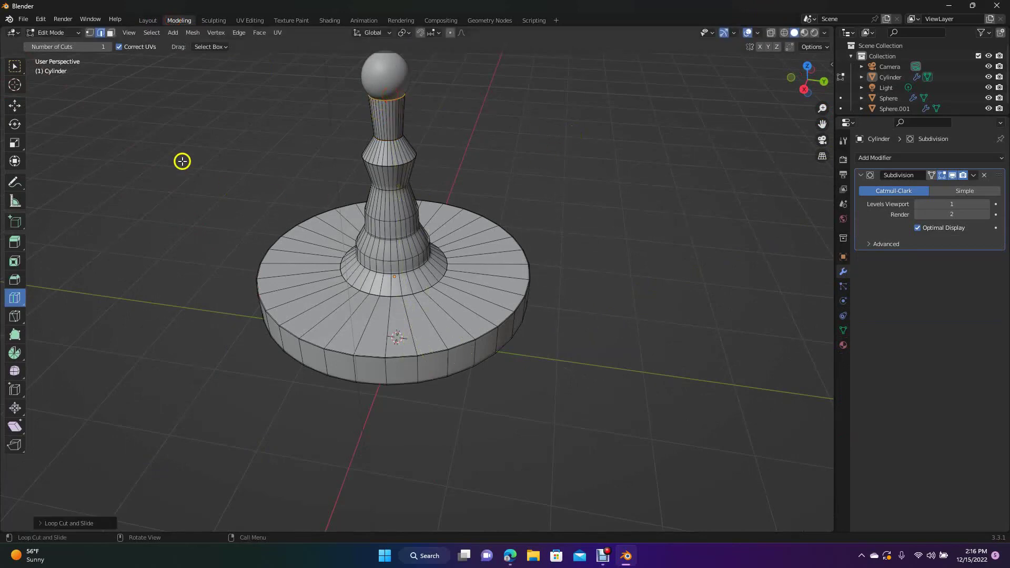
Return to the Layout workspace and set the cylinder's Subdivision viewport level to 2.
click(147, 20)
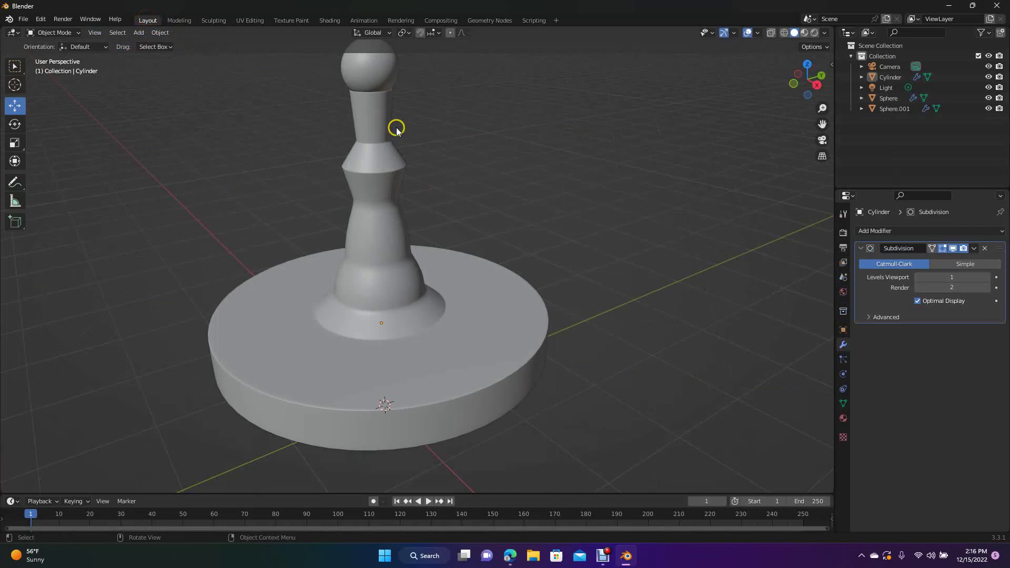
drag(812, 74, 825, 476)
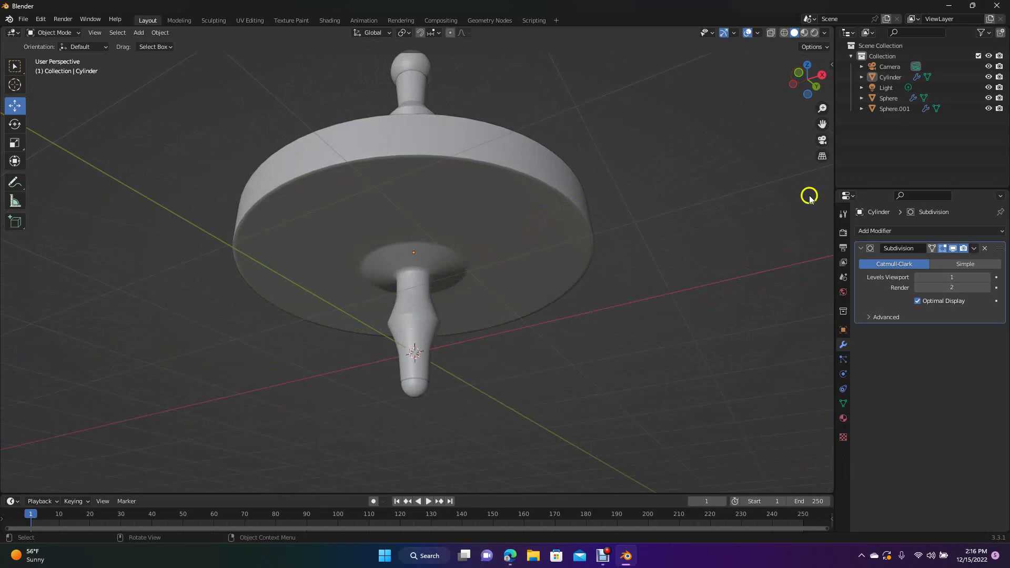
drag(808, 91, 734, 153)
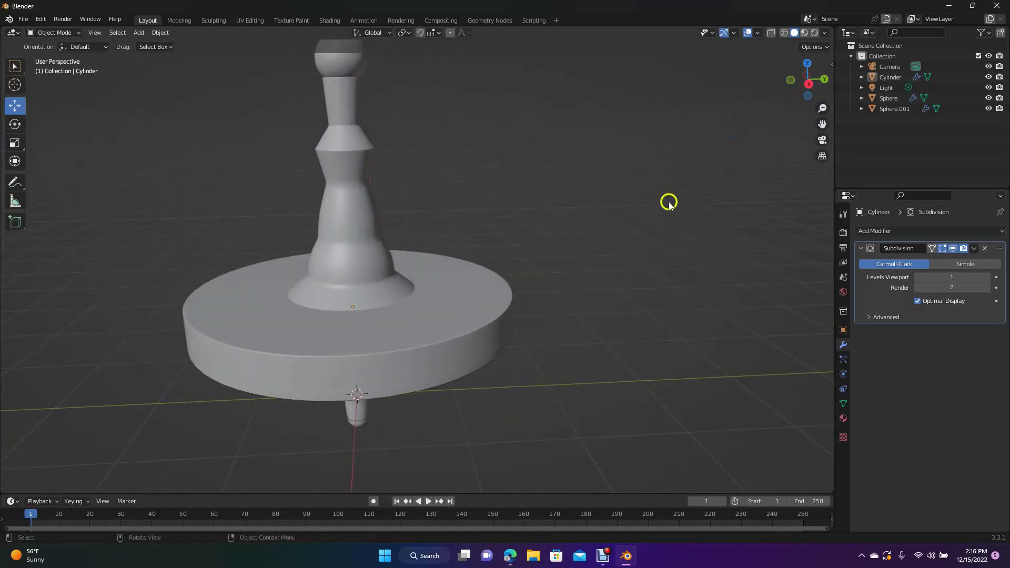
click(856, 288)
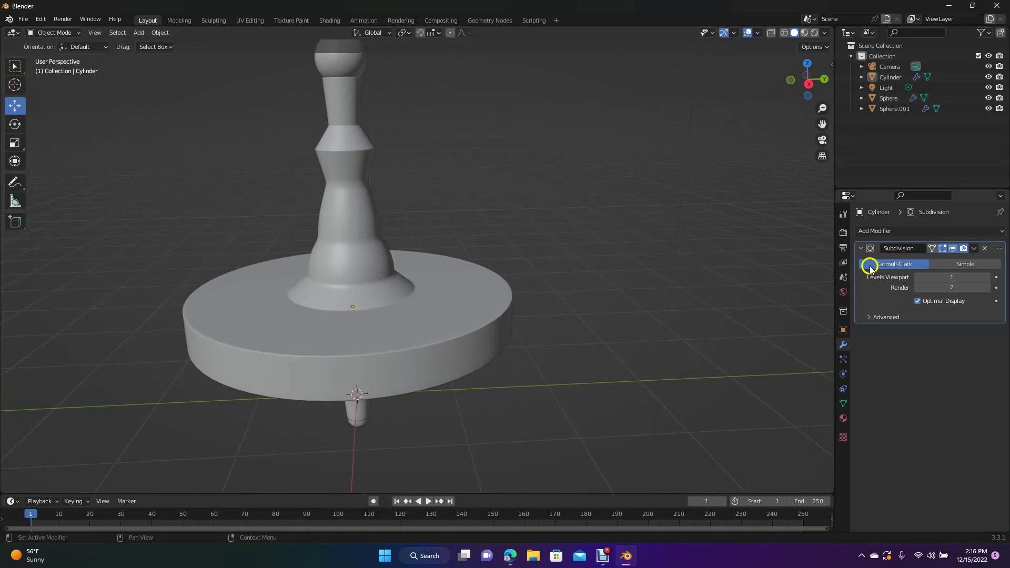
click(954, 278)
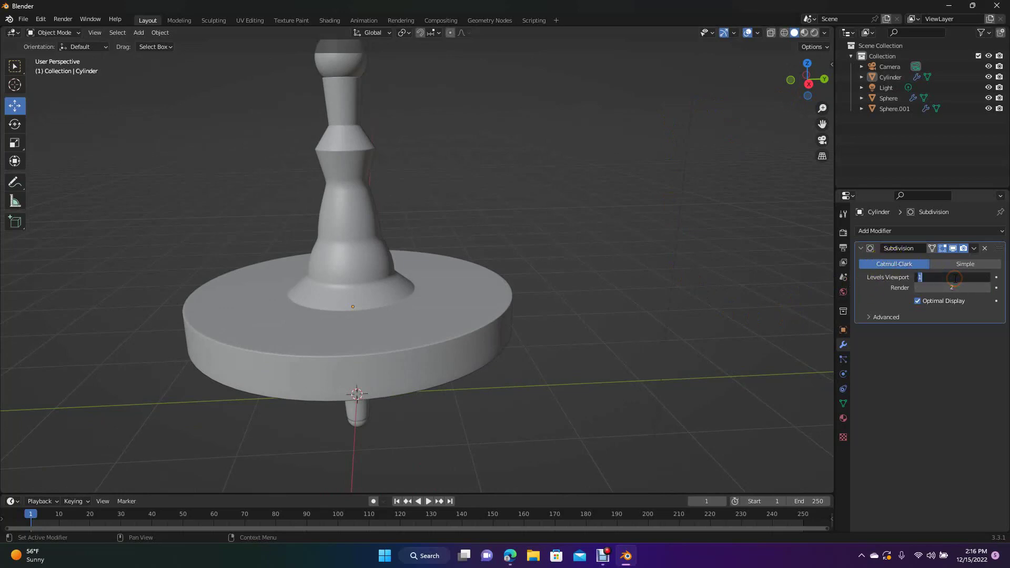
click(711, 330)
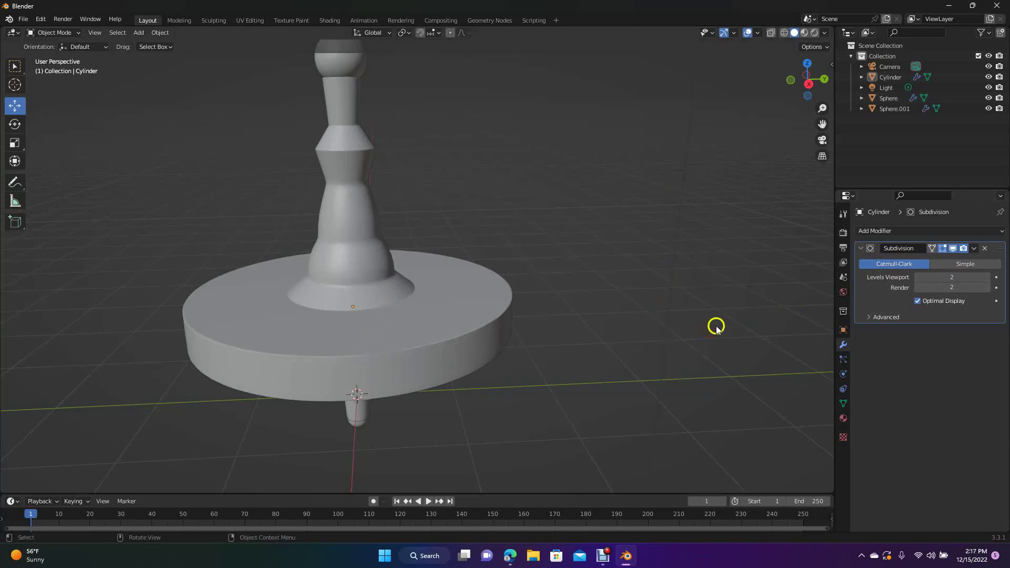
Show the viewport in rendered shading and give the cylinder a new material with a blue base color (H 0.623, S 0.948, V 0.800).
mouse_move(811, 81)
mouse_down()
mouse_move(794, 489)
mouse_move(794, 481)
mouse_move(826, 486)
mouse_move(11, 486)
mouse_move(33, 481)
mouse_move(8, 495)
mouse_move(806, 78)
mouse_up()
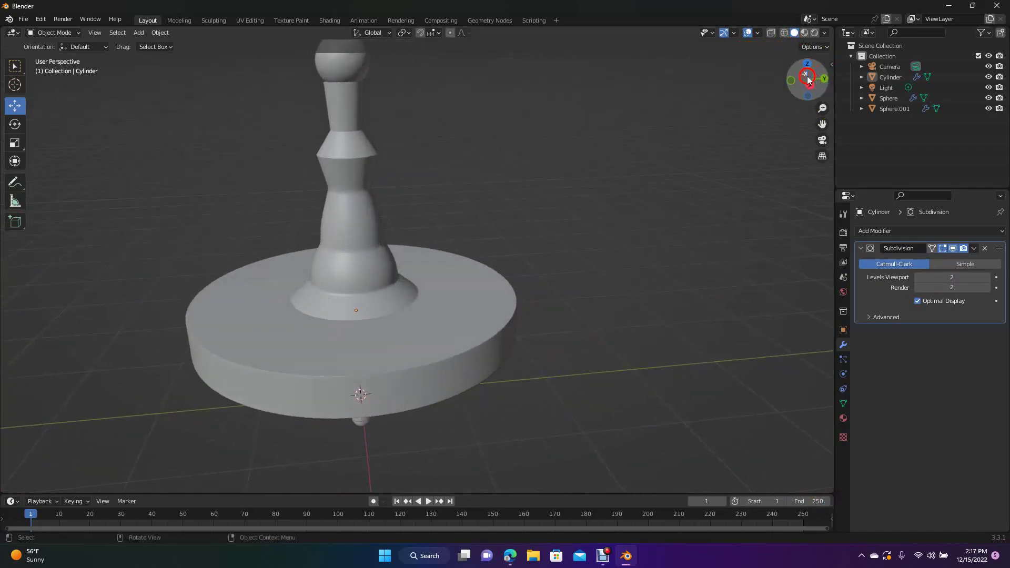
click(813, 34)
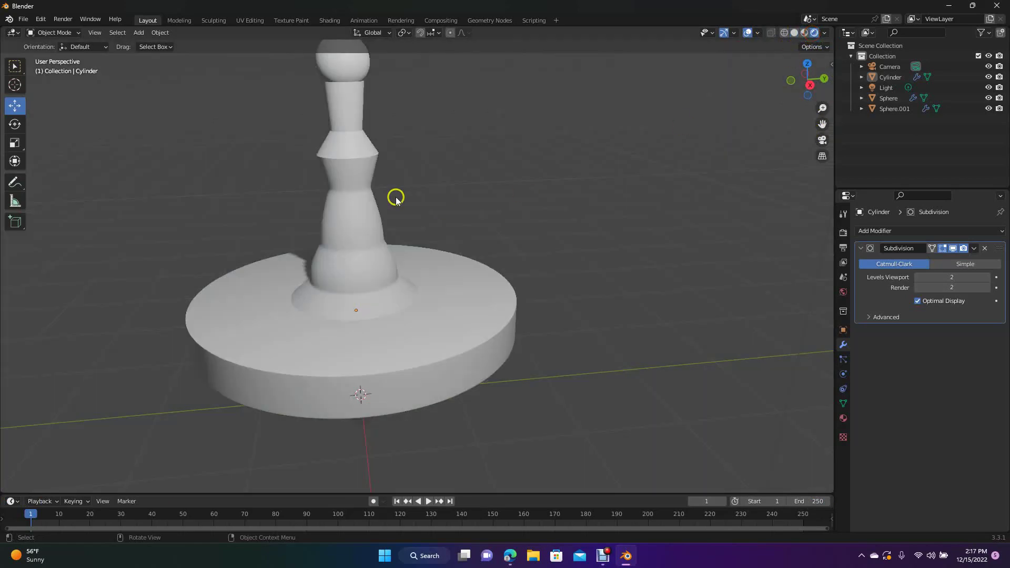
click(349, 209)
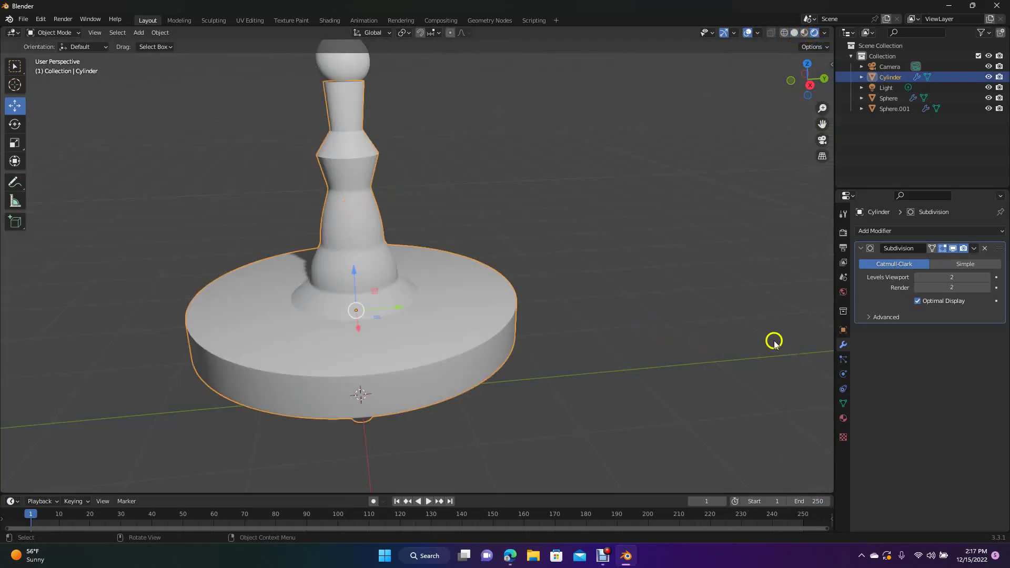
click(844, 418)
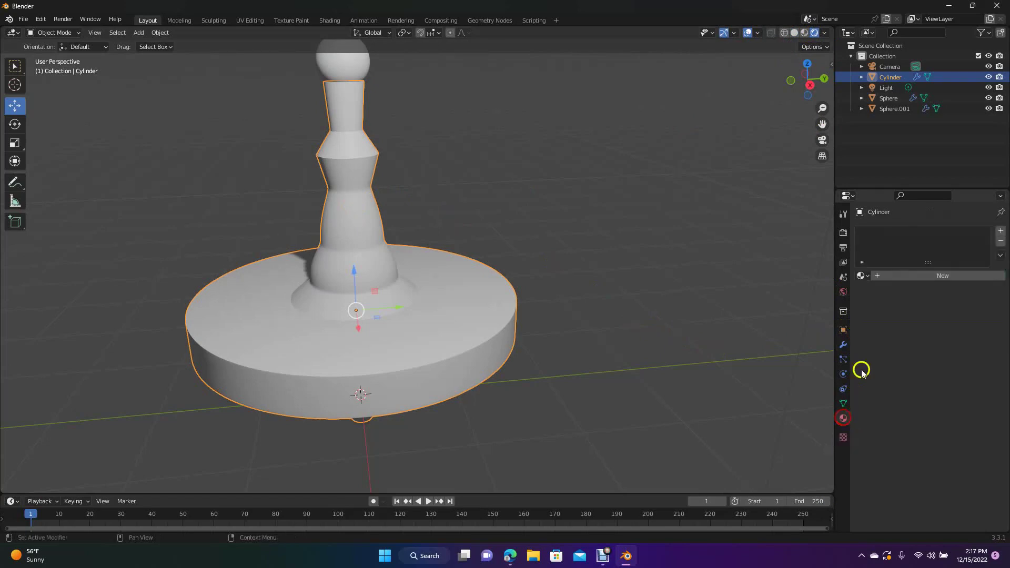
click(942, 277)
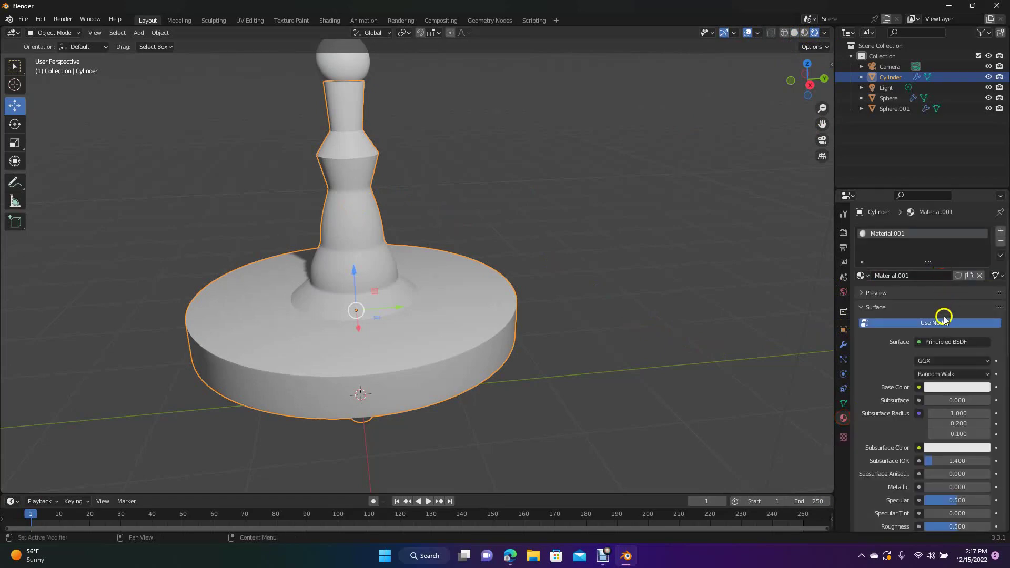
click(946, 387)
drag(954, 255, 954, 252)
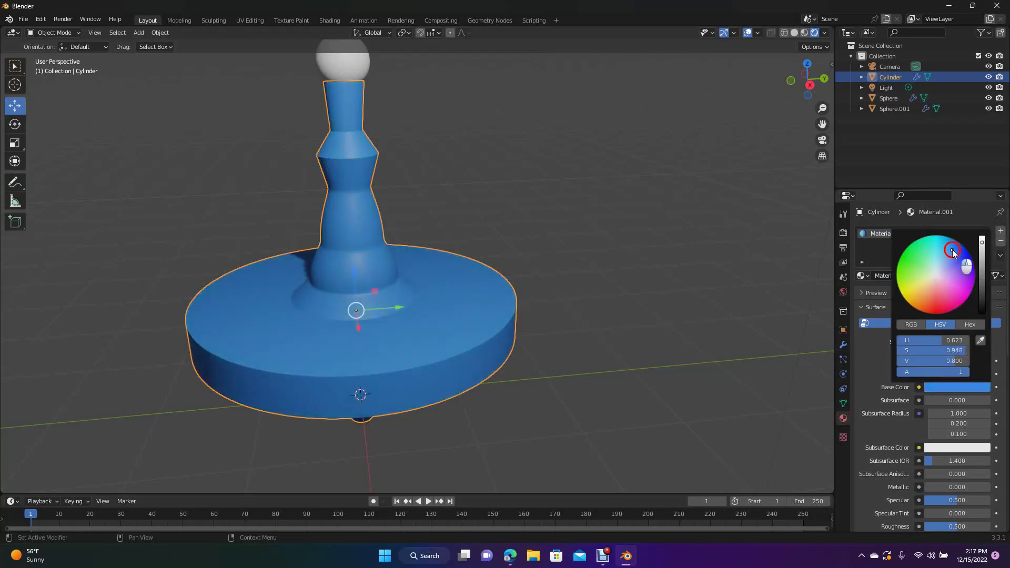
click(700, 274)
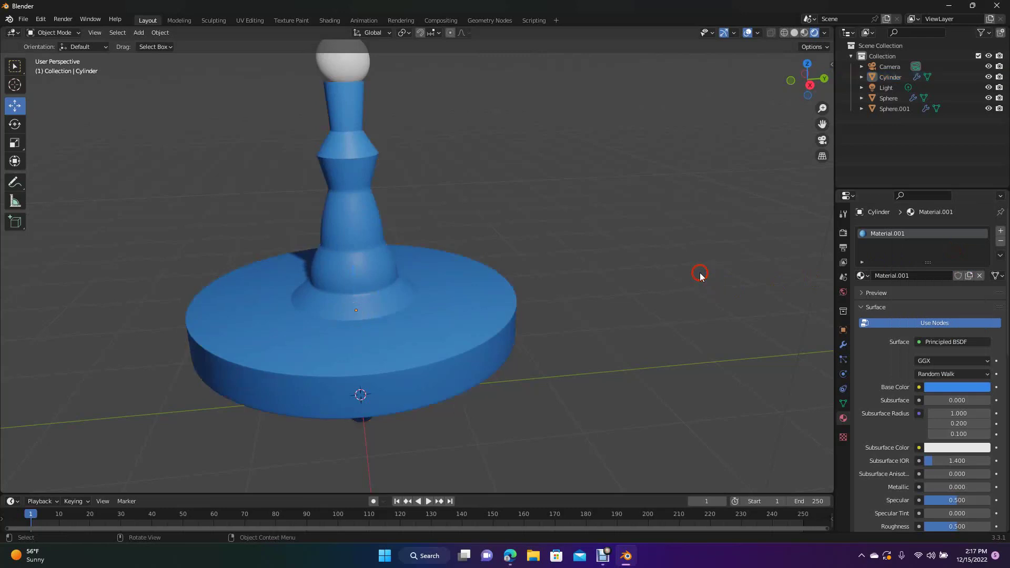
Give the sphere on top of the handle a new material with a matching blue base color (H 0.630, S 0.957, V 0.800).
click(346, 66)
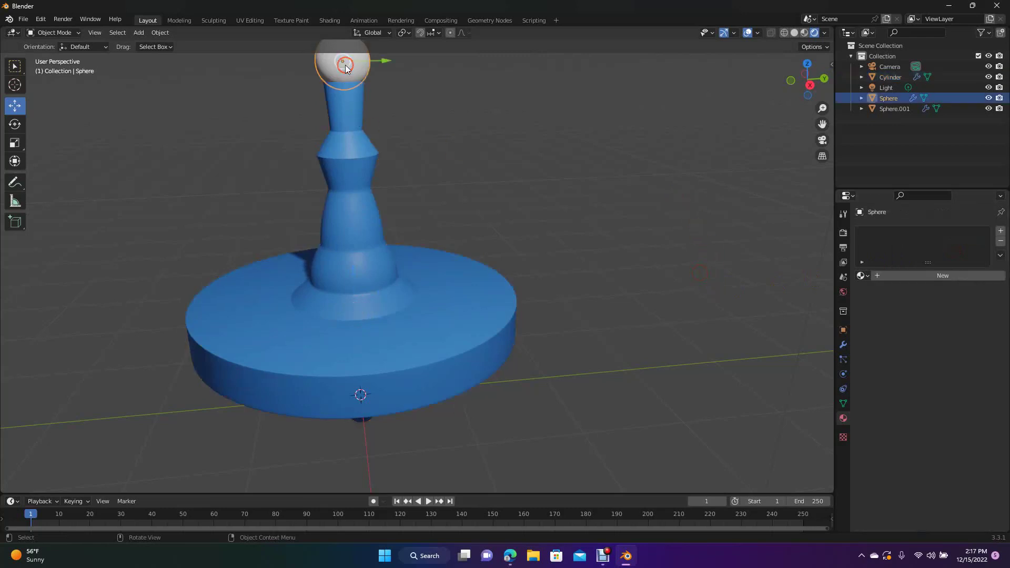
click(937, 276)
click(951, 388)
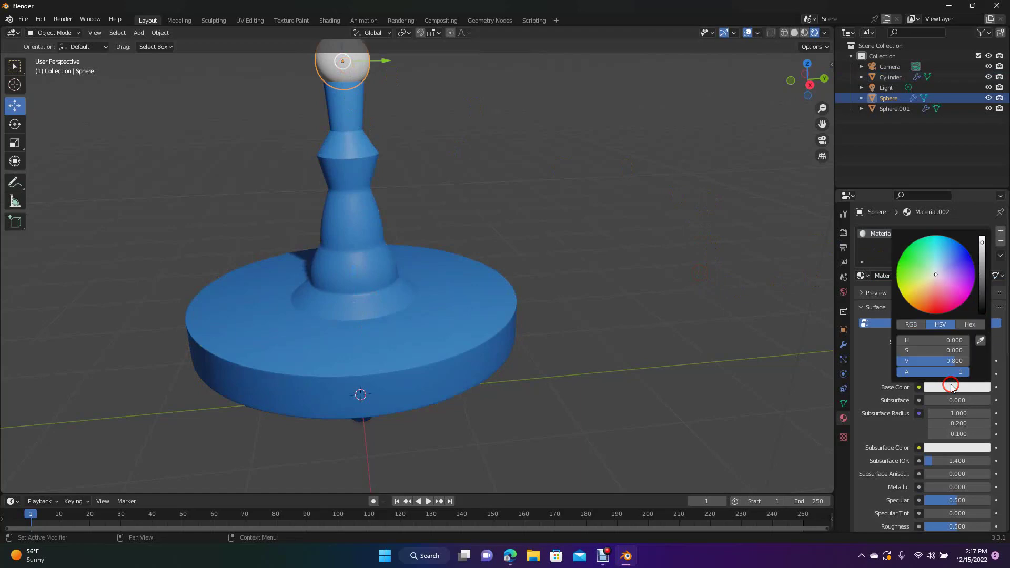
drag(948, 251, 956, 253)
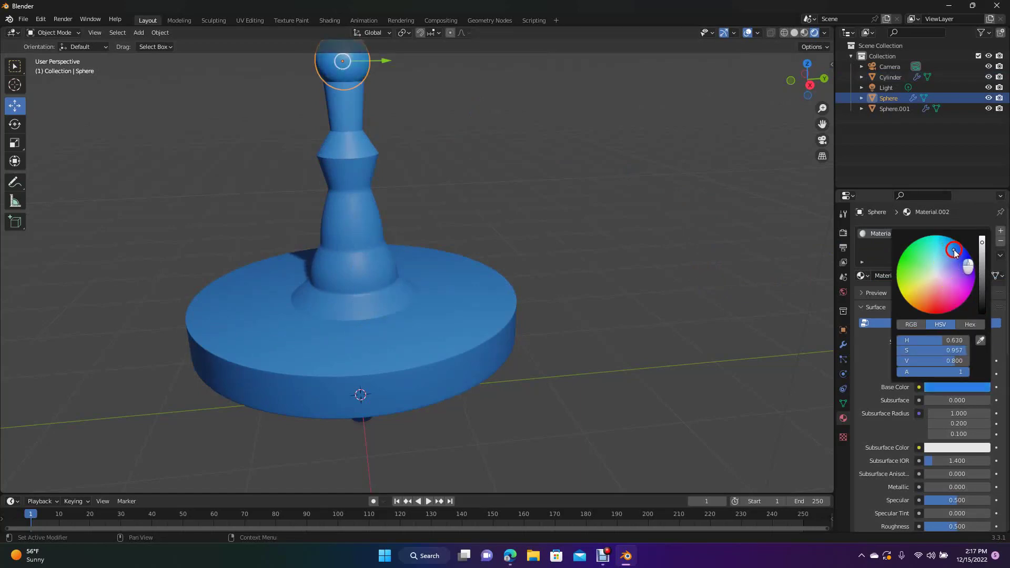
click(707, 235)
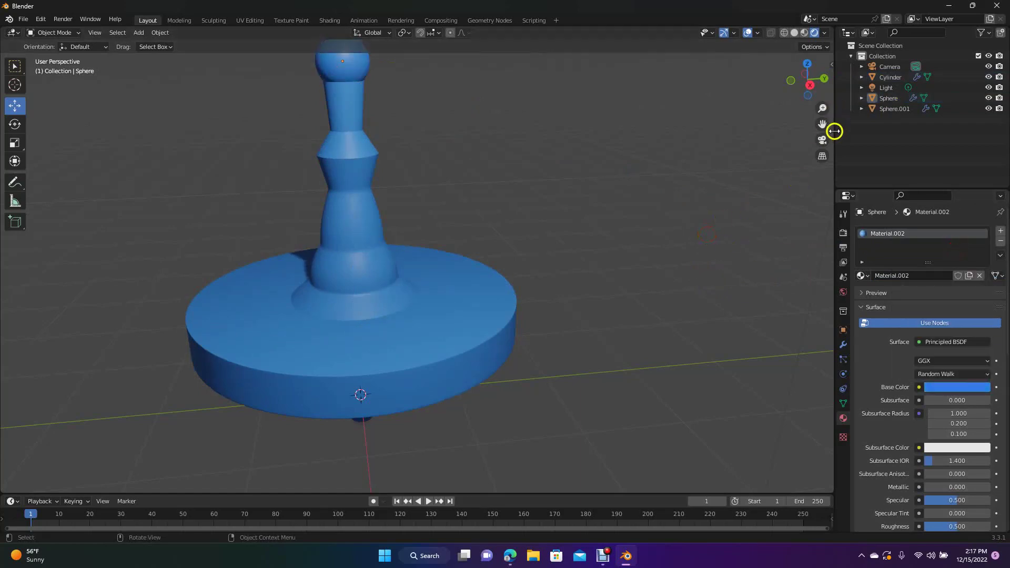
Give the small sphere at the lower tip a new material with a matching blue base color.
drag(807, 83, 771, 117)
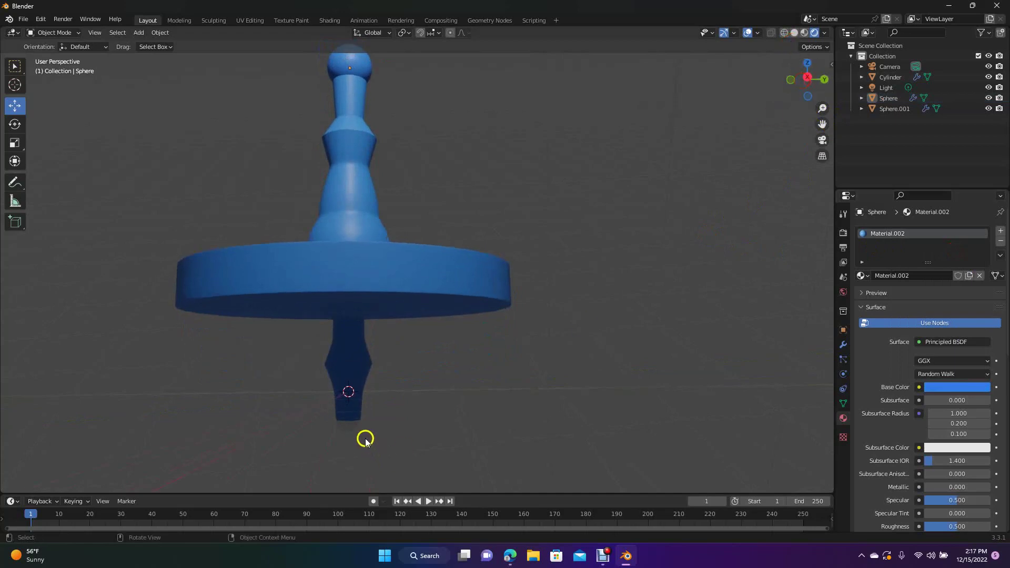
click(353, 430)
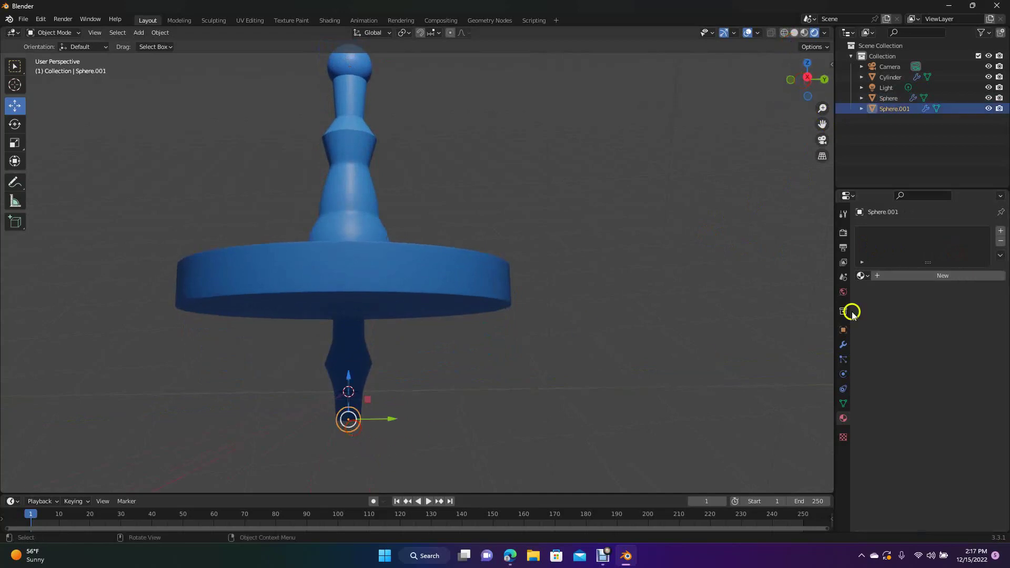
click(932, 277)
click(953, 390)
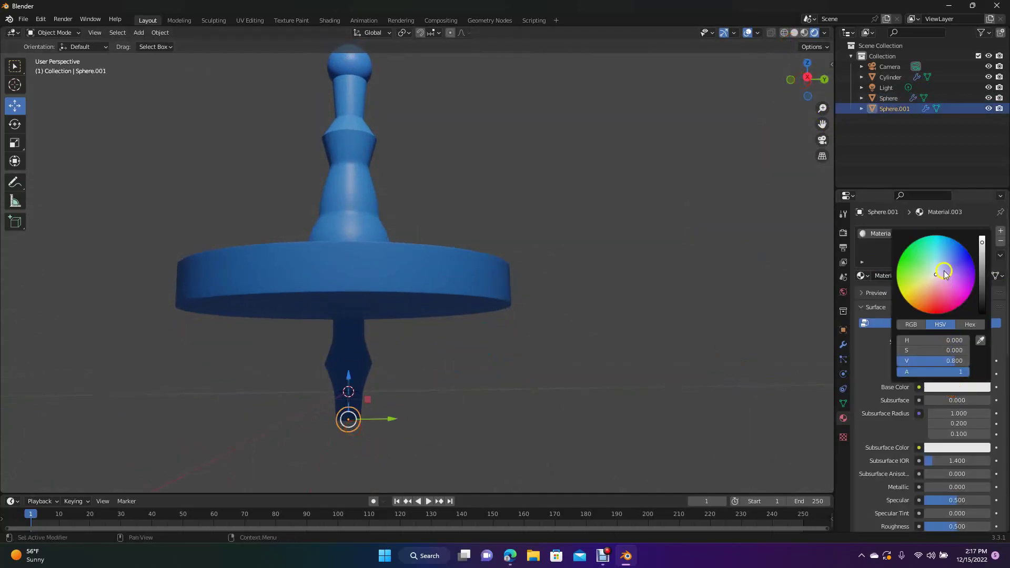
click(955, 247)
click(750, 277)
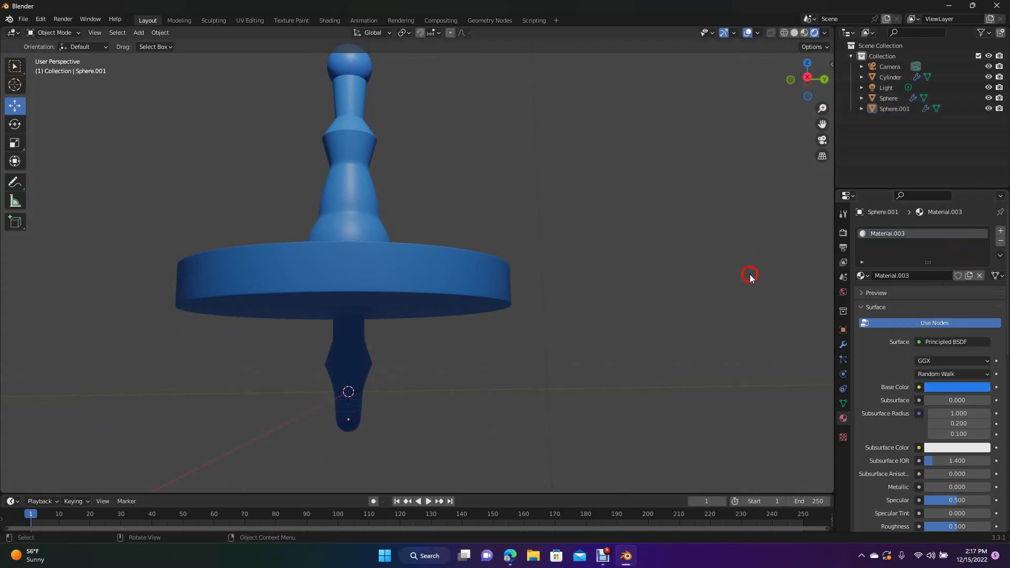
drag(812, 85, 827, 136)
mouse_move(811, 90)
mouse_down()
mouse_move(766, 68)
mouse_move(790, 45)
mouse_move(12, 67)
mouse_move(787, 264)
mouse_move(789, 469)
mouse_move(742, 475)
mouse_move(728, 61)
mouse_move(808, 80)
mouse_up()
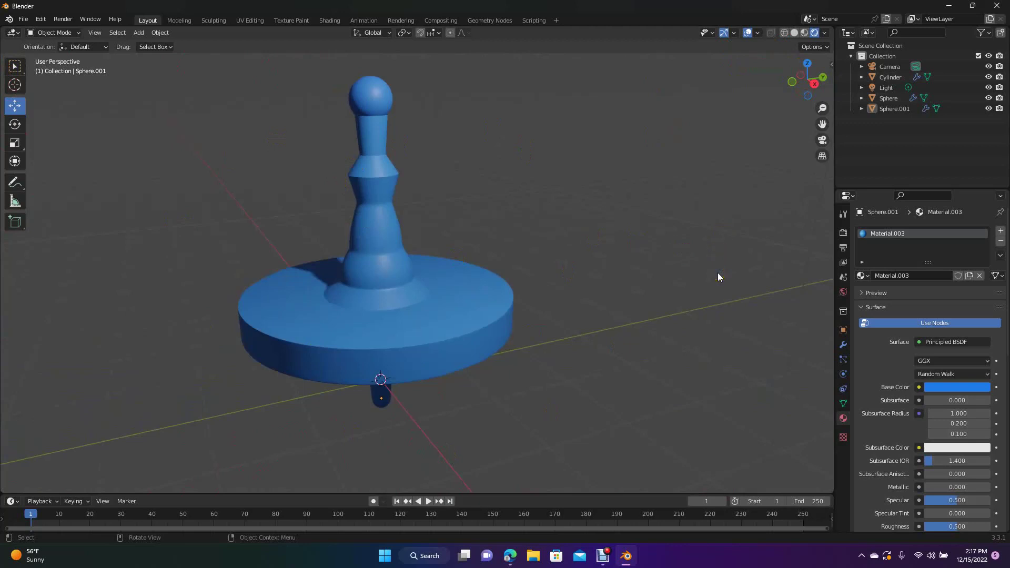
click(711, 279)
click(709, 291)
click(684, 292)
Export the spinning top as an STL file named Top to the Desktop folder.
click(24, 20)
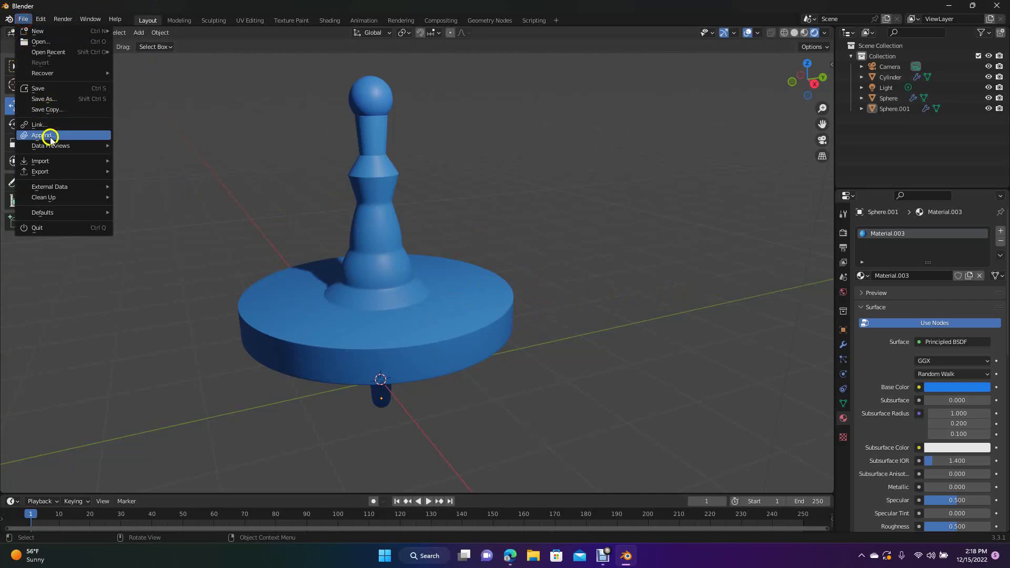
mouse_move(57, 171)
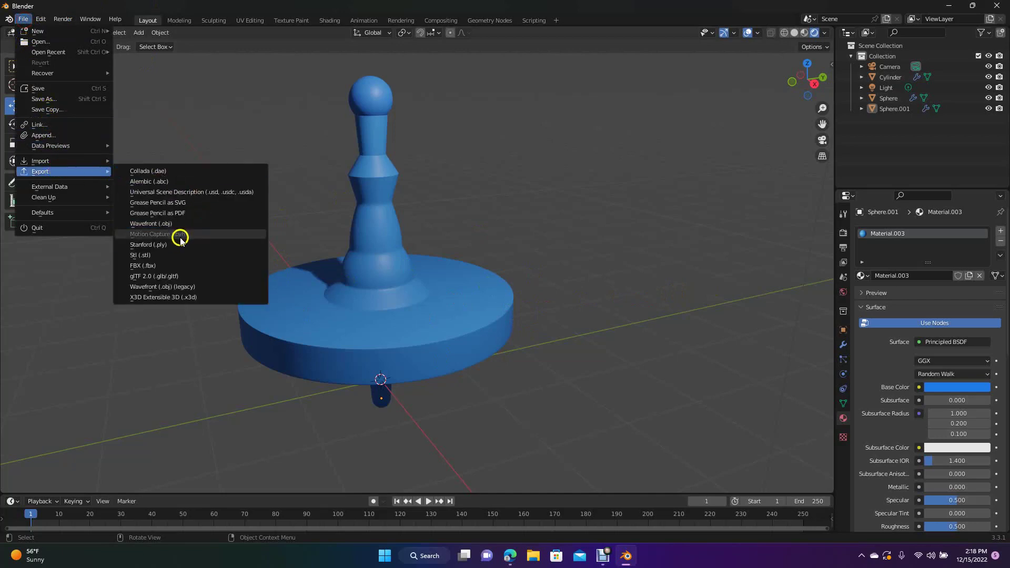
click(169, 257)
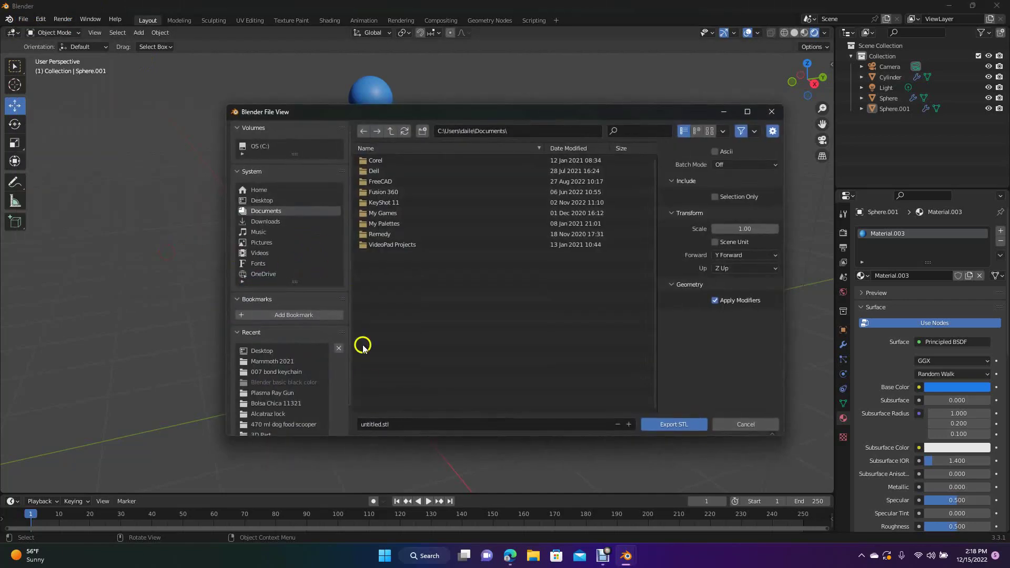
click(394, 425)
text(Top)
click(263, 200)
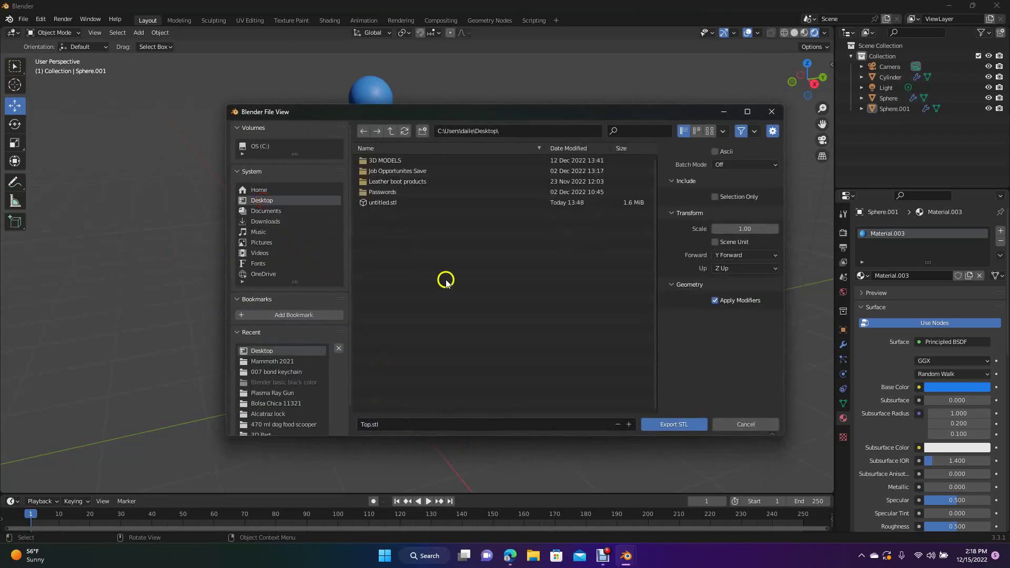
click(683, 426)
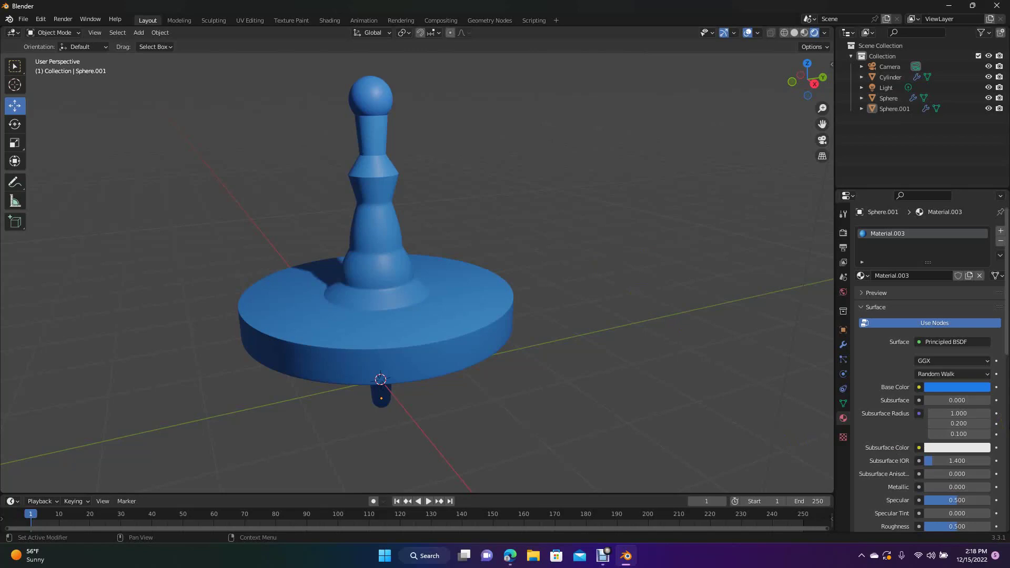
Capture a rectangular screenshot of the viewport area around the blue spinning top.
key(super+shift+s)
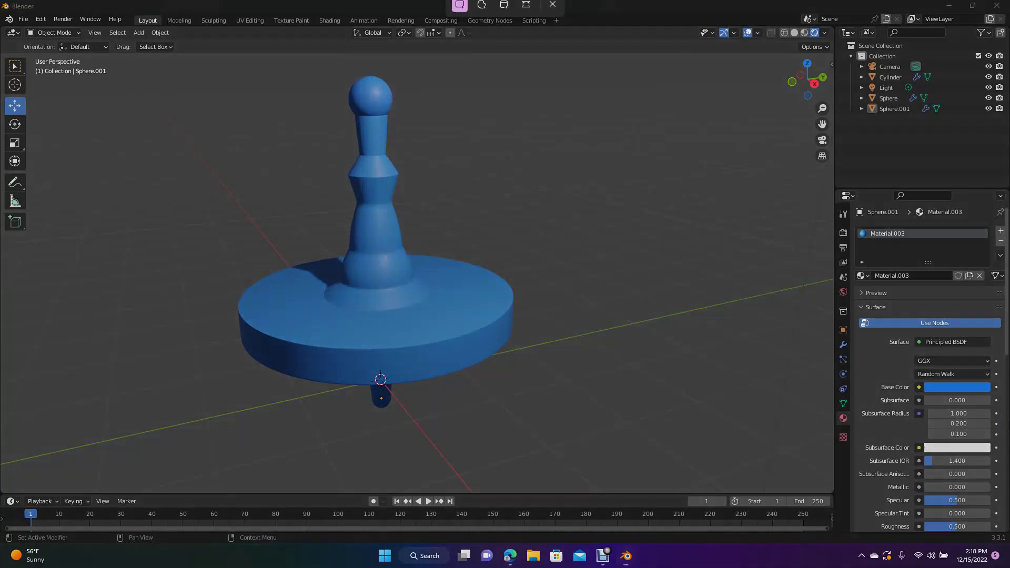
drag(130, 58, 739, 468)
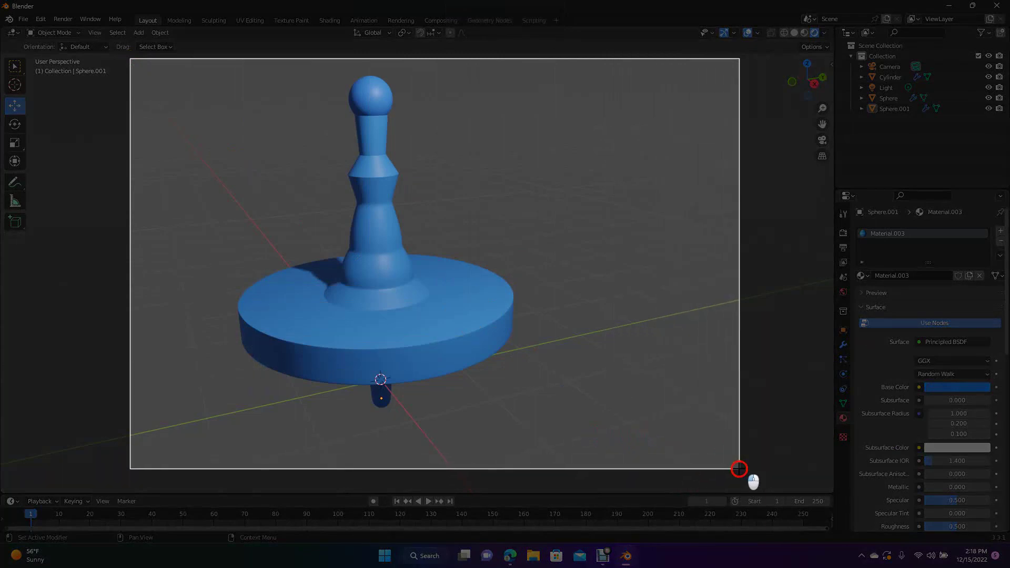
drag(739, 468, 740, 468)
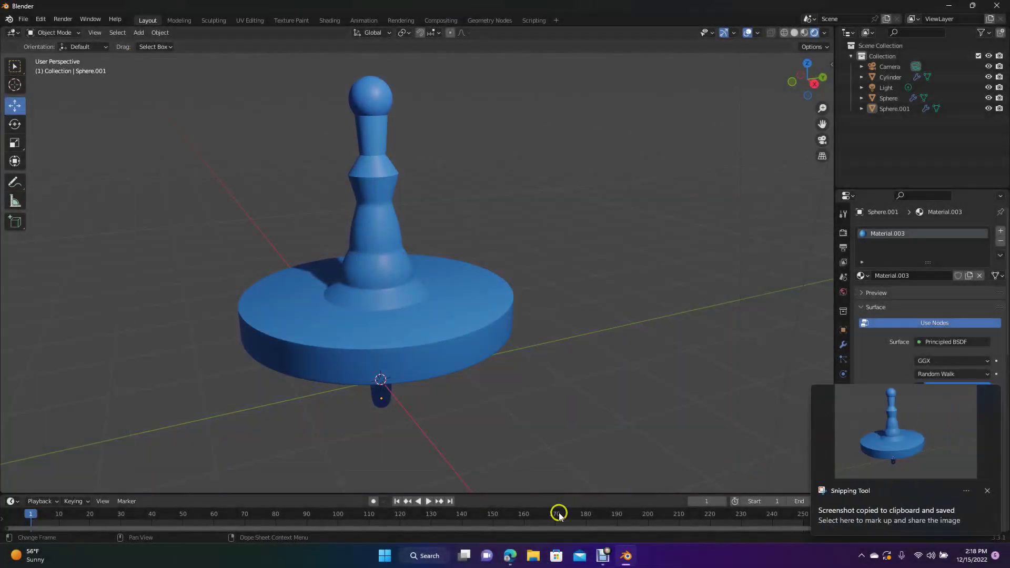
Switch to Paint, paste the captured screenshot and crop the canvas to it.
click(386, 557)
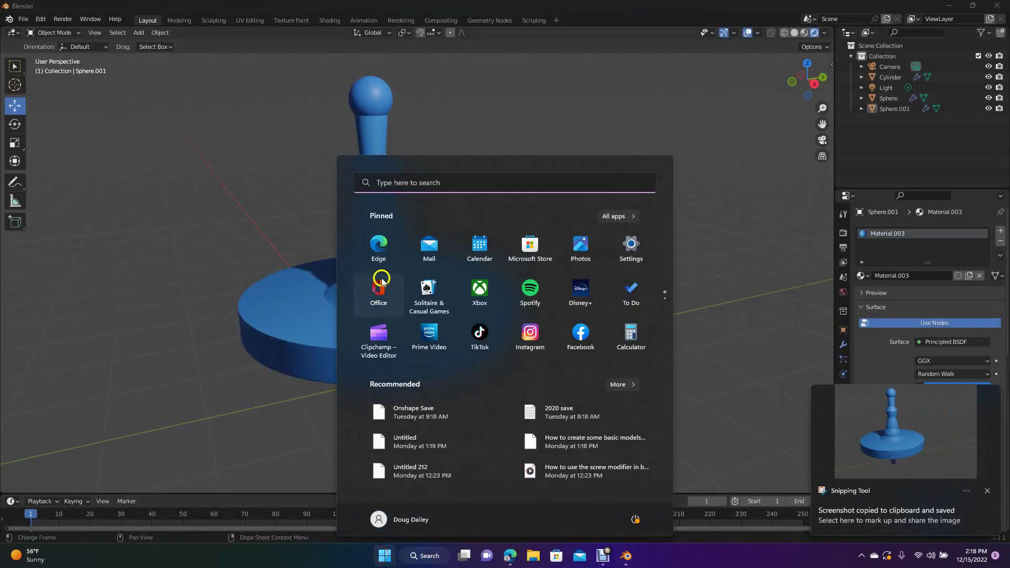
click(399, 186)
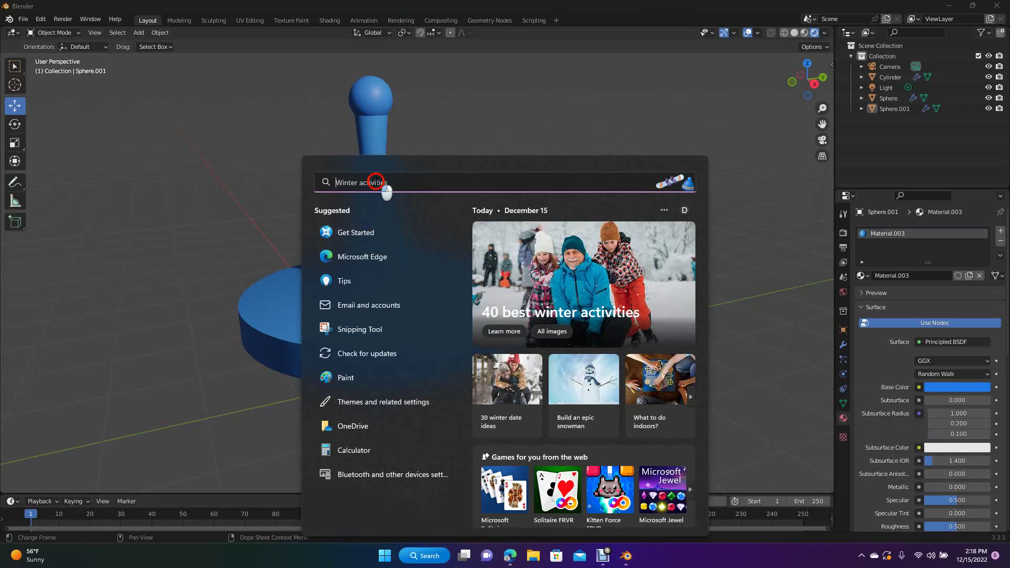
text(paint)
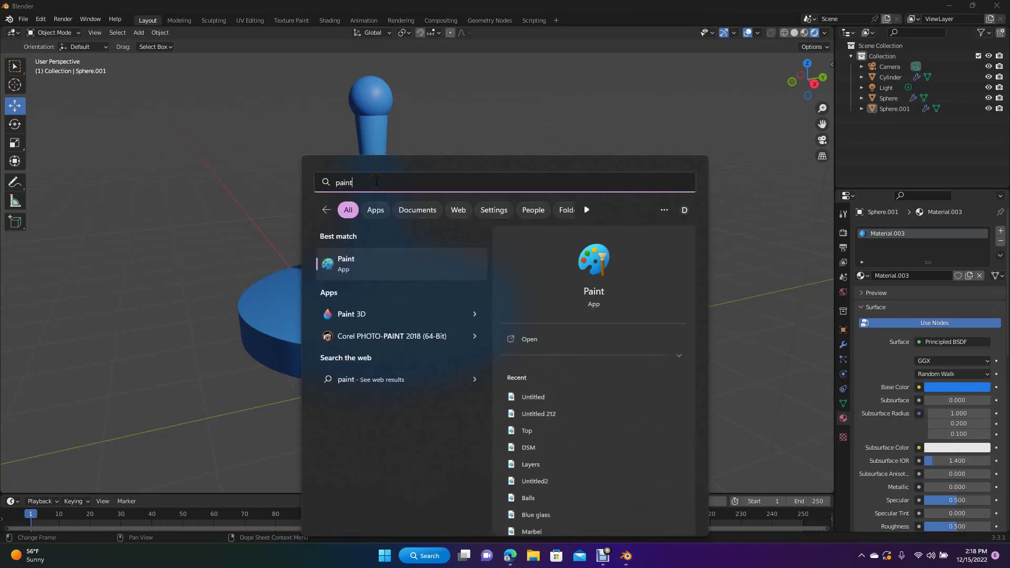
click(340, 263)
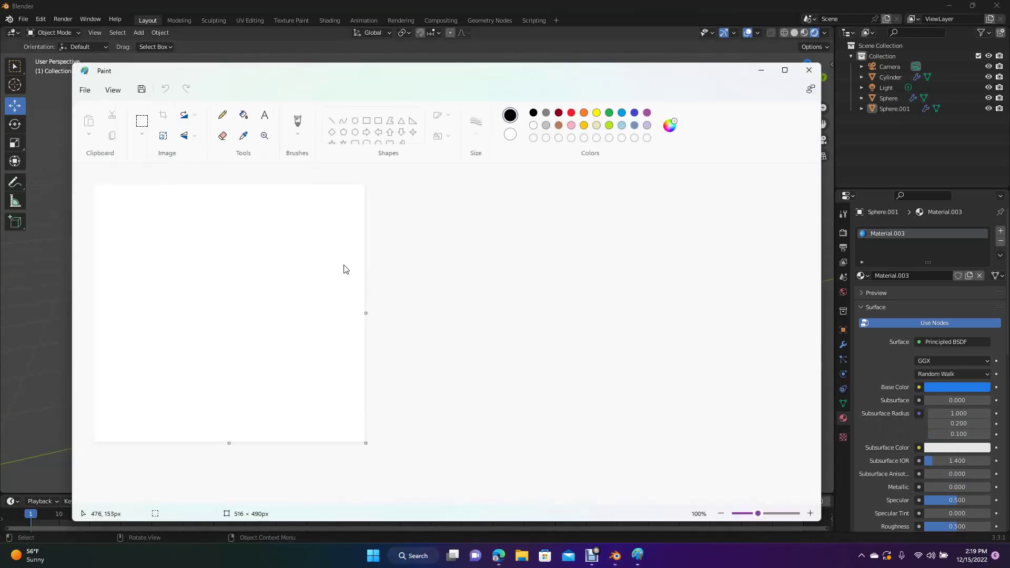
key(ctrl+v)
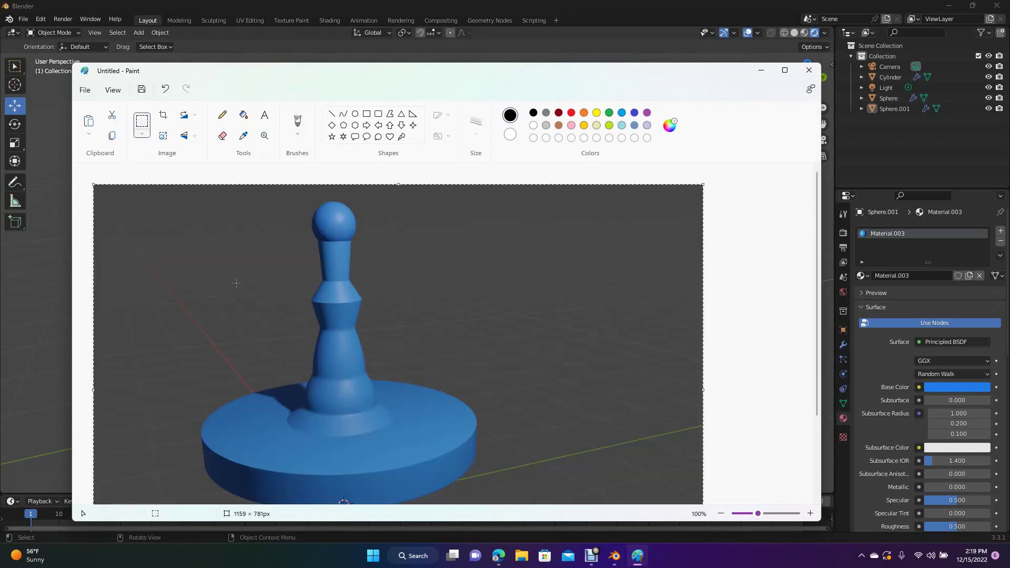
click(163, 116)
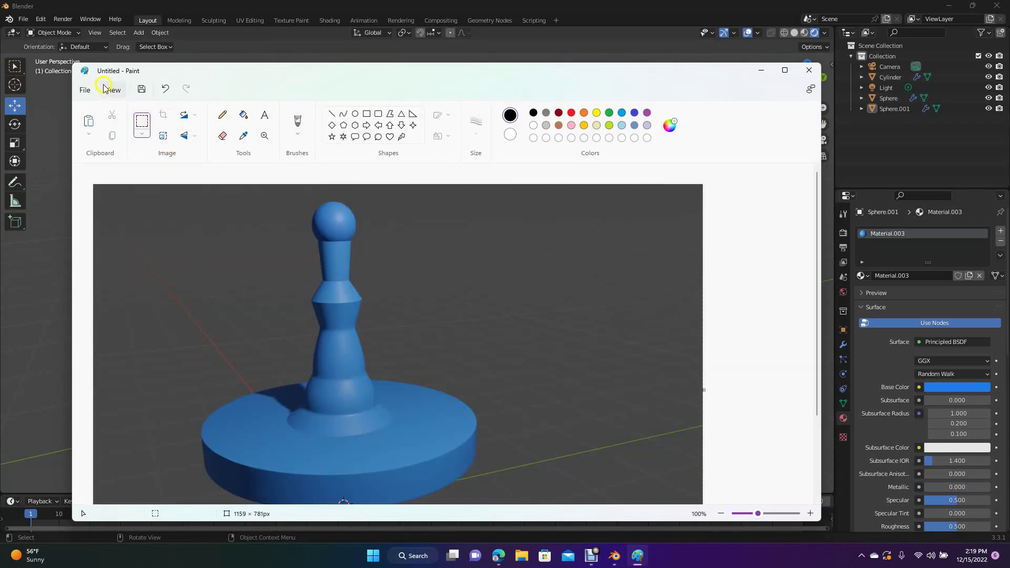
Save the pasted image as a JPEG picture named Untitled on the Desktop.
click(86, 89)
mouse_move(108, 177)
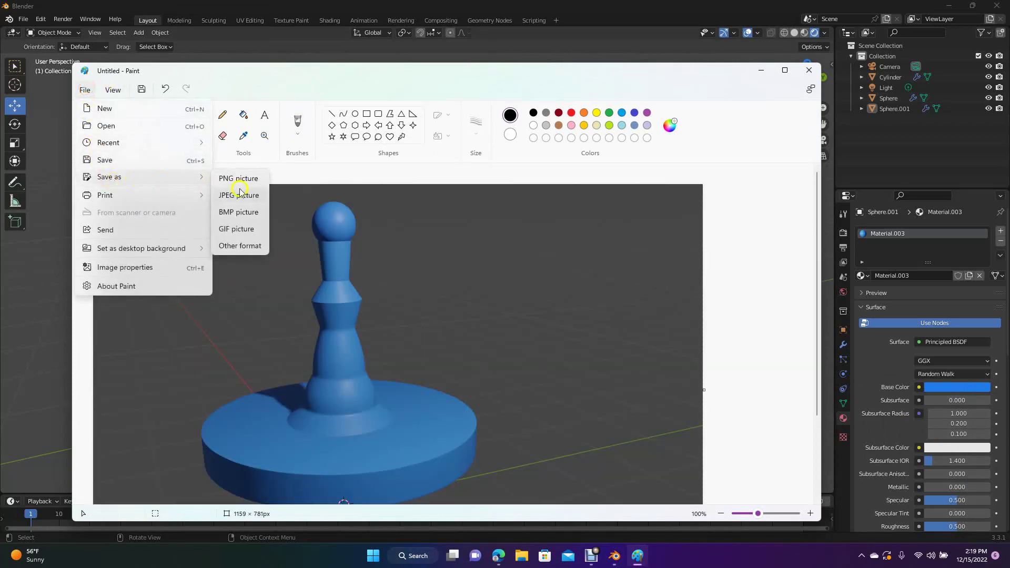
click(240, 195)
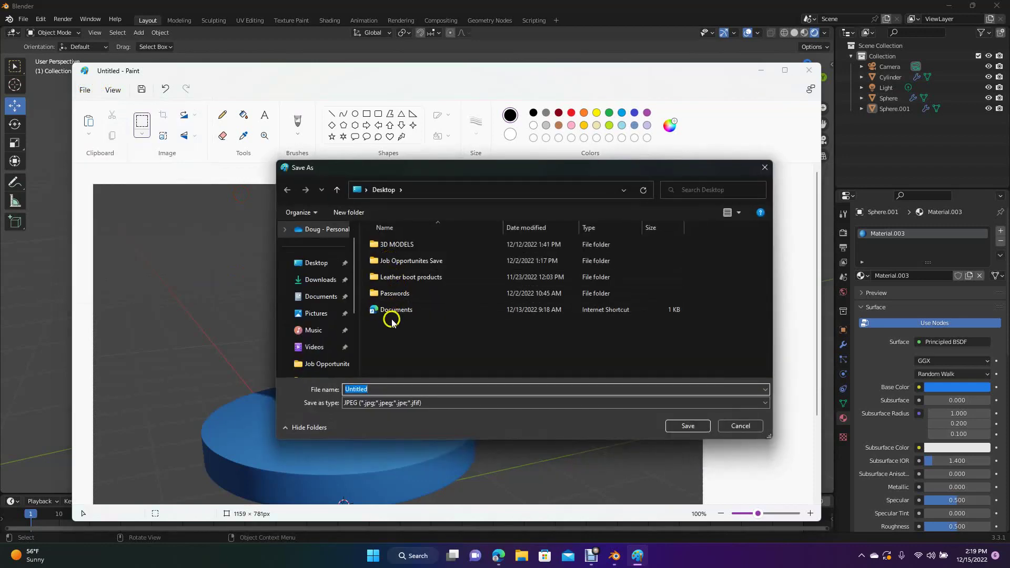
click(695, 426)
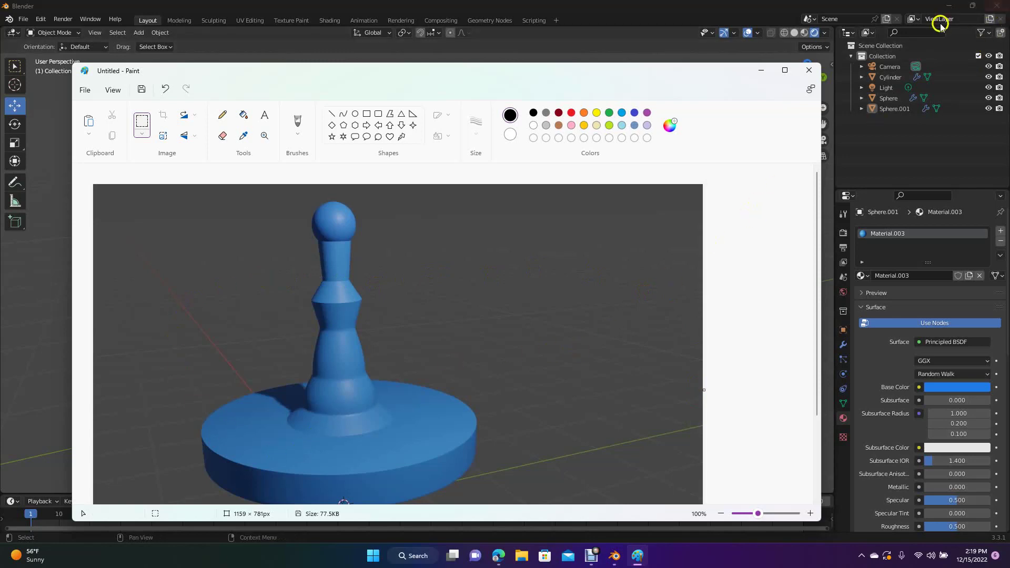
Close Blender without saving untitled.blend, and close Paint.
click(998, 7)
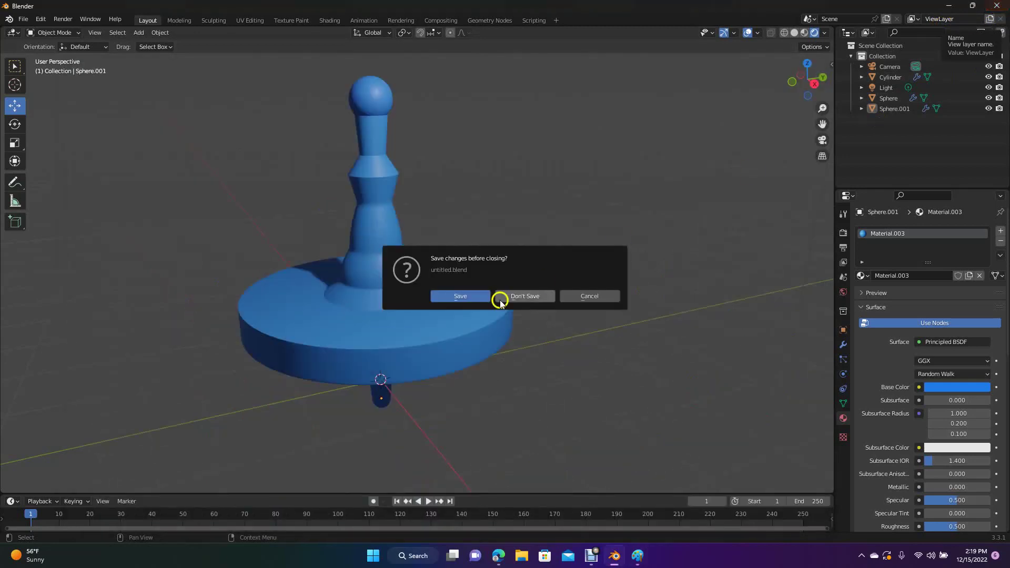
click(529, 298)
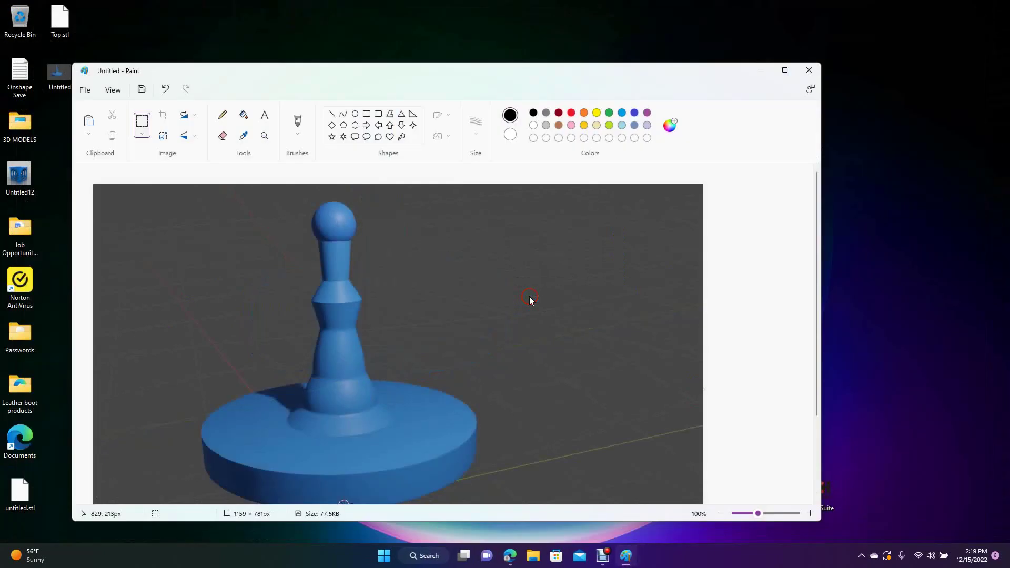
click(810, 72)
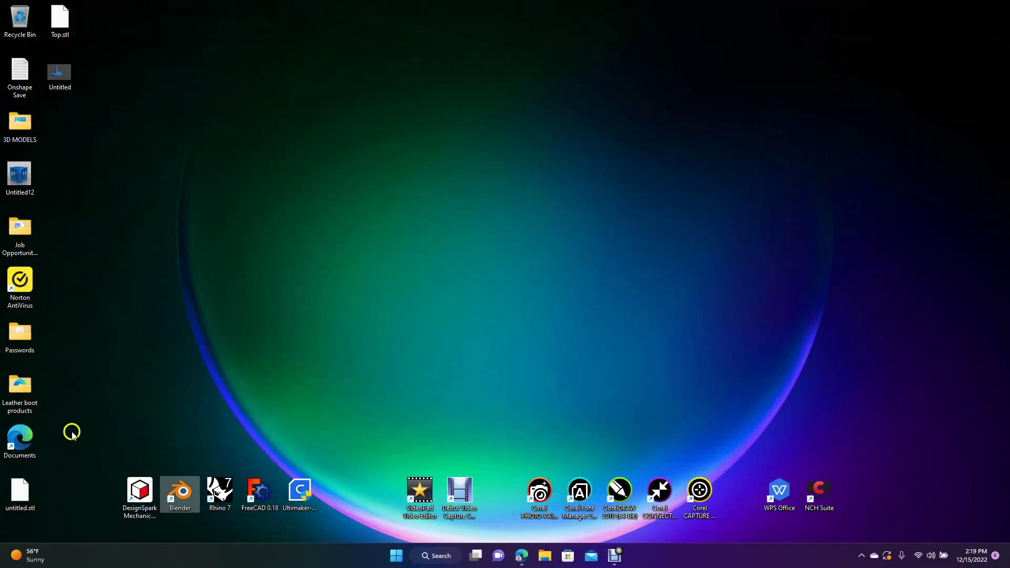
Open Top.stl from the desktop in 3D Viewer, inspect the exported model from a lower angle and close the viewer.
double_click(62, 25)
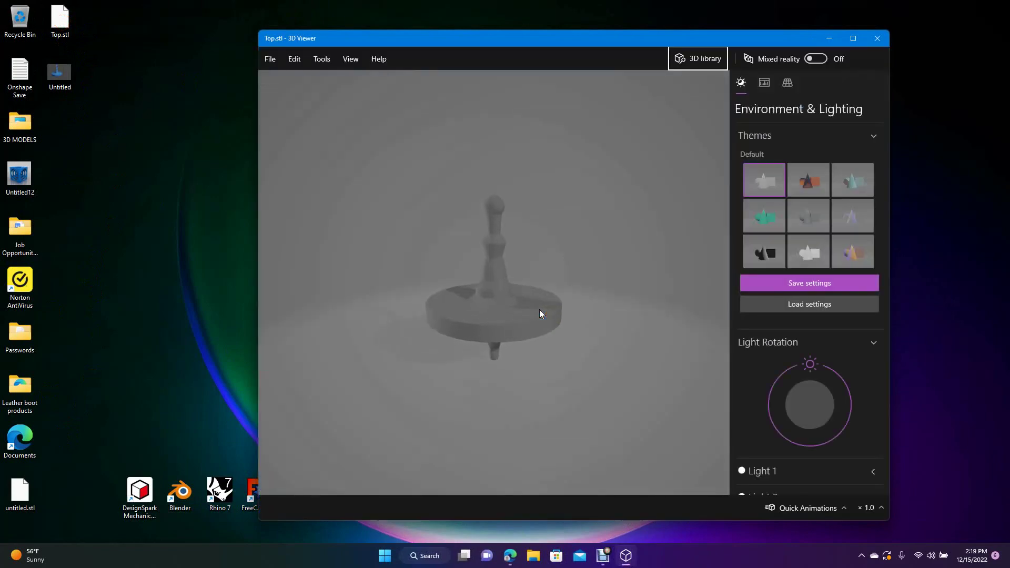
drag(605, 282, 587, 292)
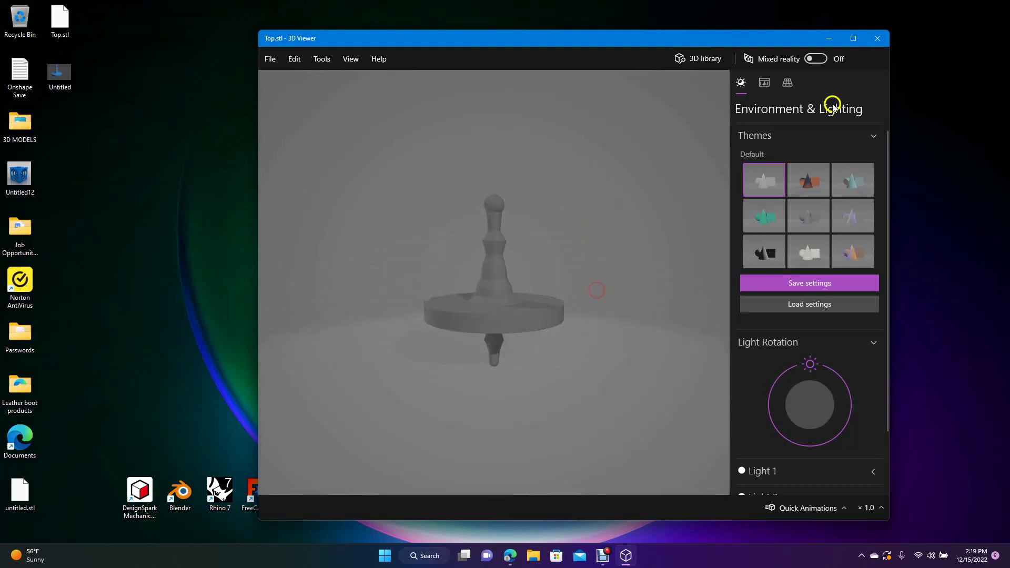
click(878, 39)
mouse_move(619, 555)
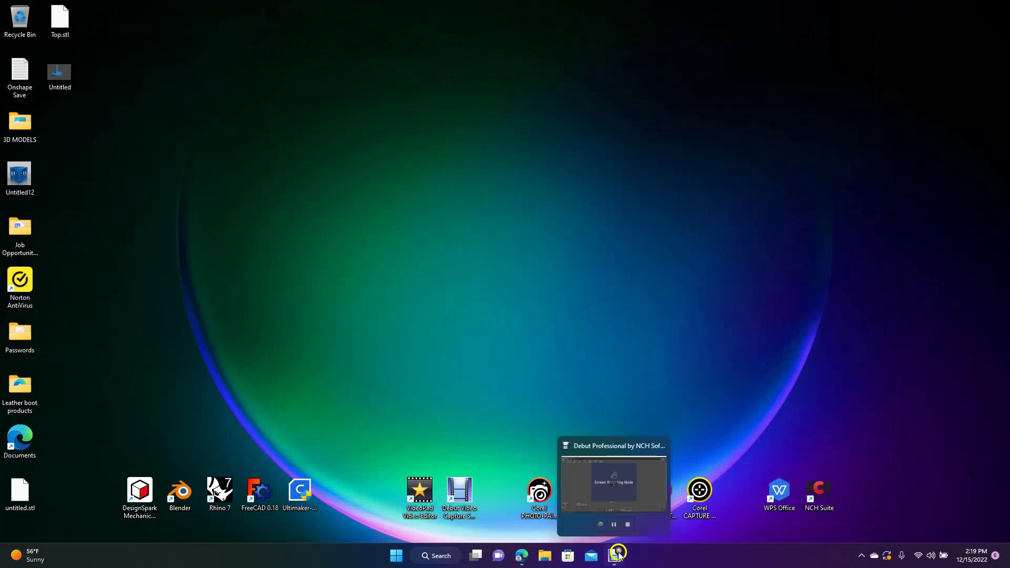